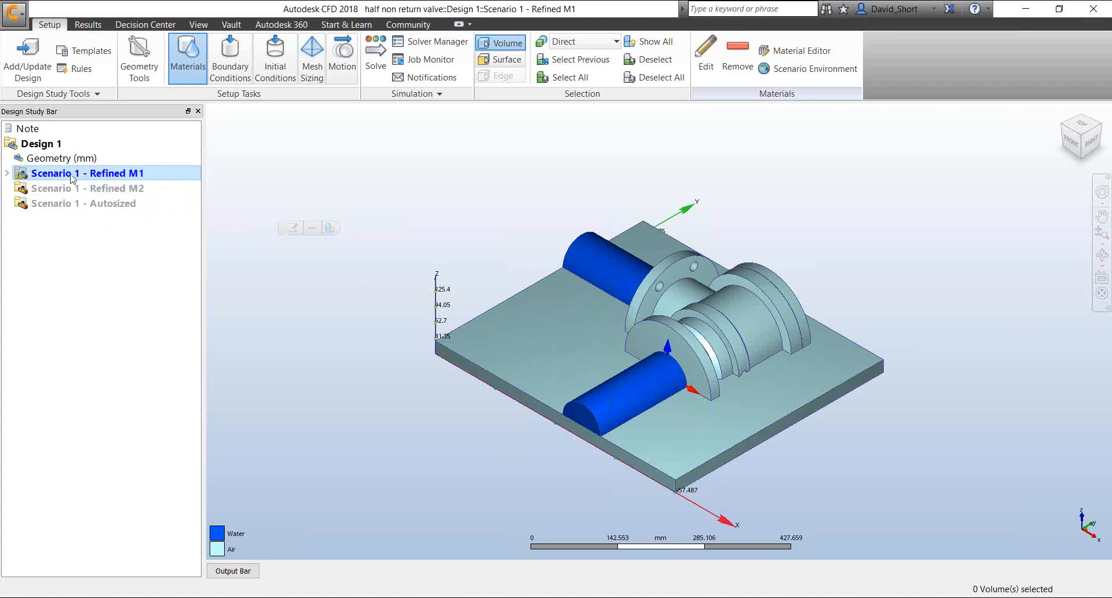
# Expand the Scenario 1 - Refined M1 settings and hide the internal water volume listed as 13 Volume
pyautogui.click(49, 174)
pyautogui.click(7, 173)
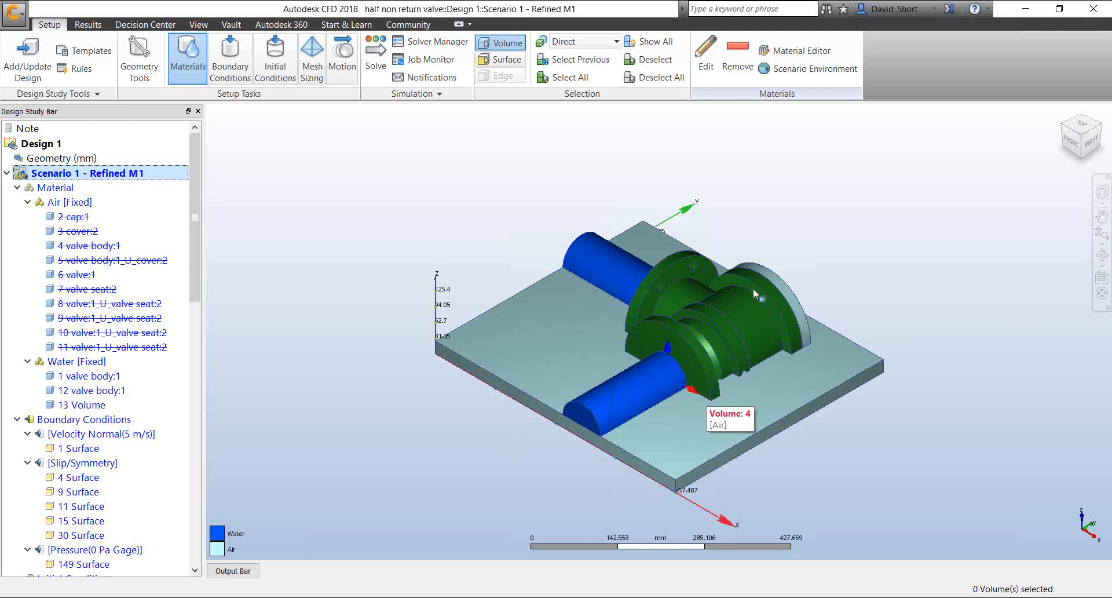
pyautogui.click(81, 404)
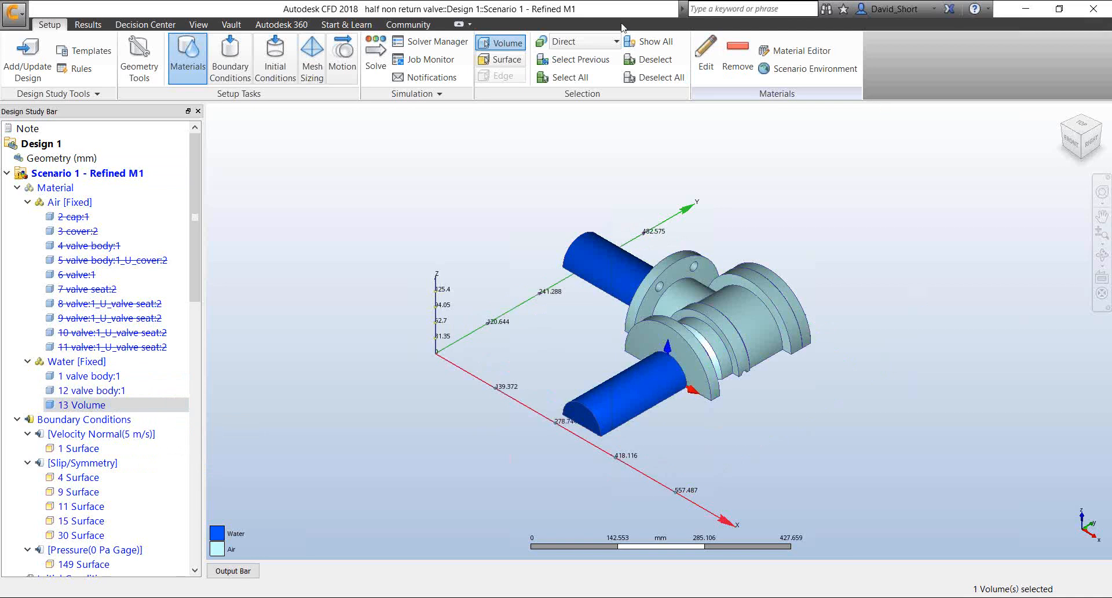
pyautogui.moveTo(617, 9); pyautogui.dragTo(524, 28)
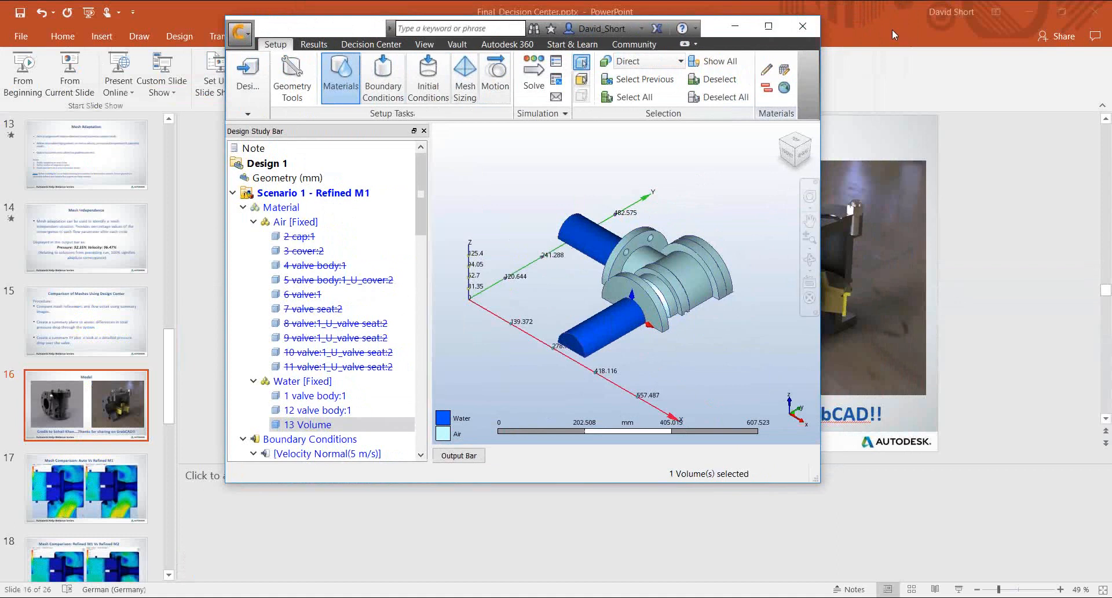
pyautogui.click(768, 27)
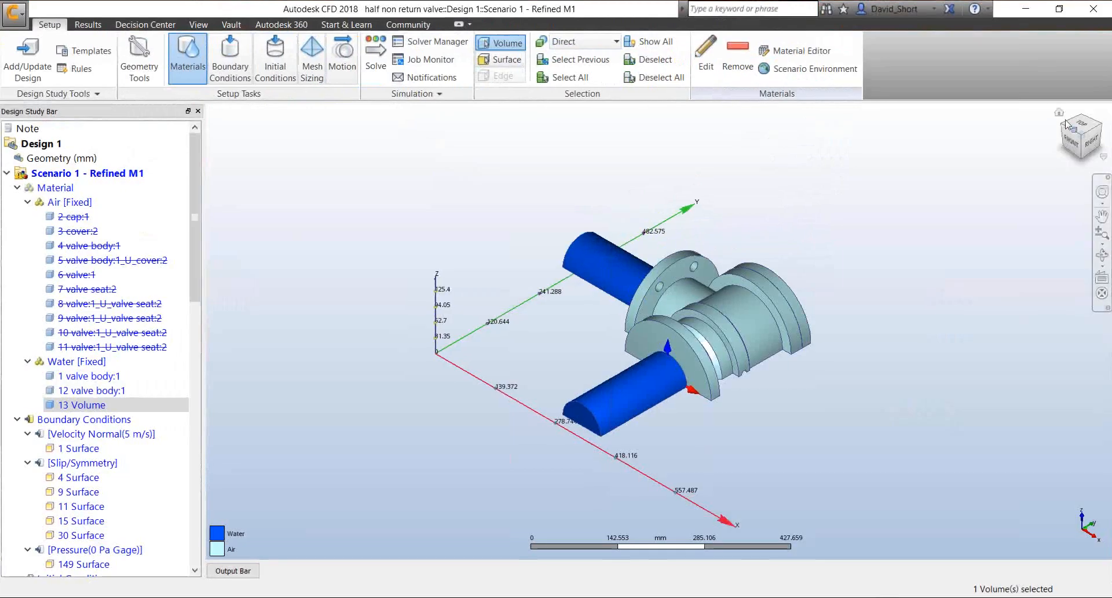
pyautogui.keyDown('shift'); pyautogui.moveTo(840, 365); pyautogui.dragTo(844, 220, button='middle'); pyautogui.keyUp('shift')
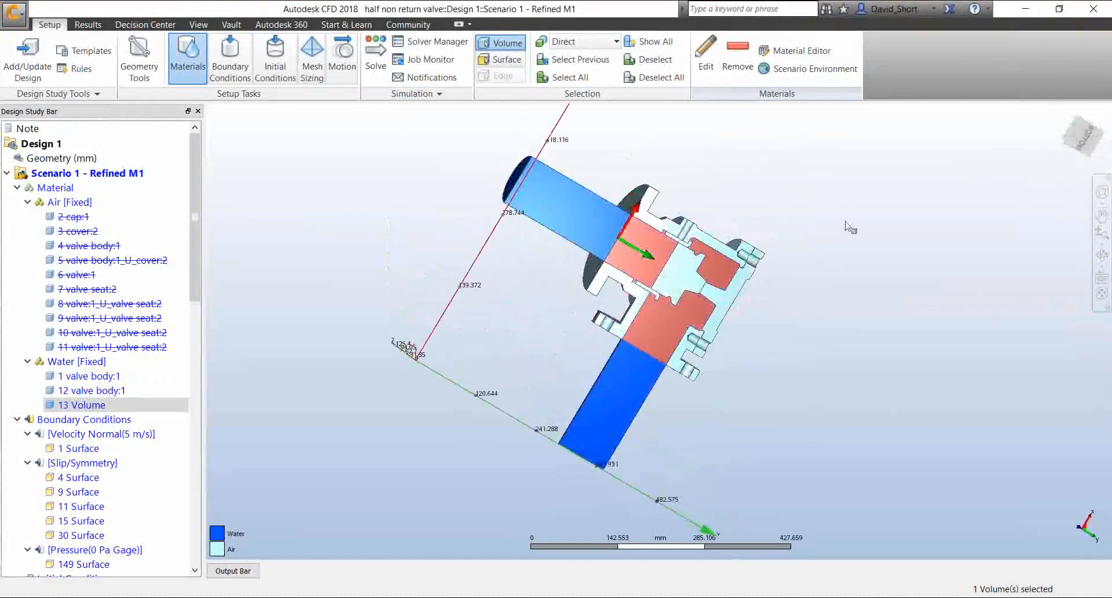
pyautogui.rightClick(867, 304)
pyautogui.click(889, 360)
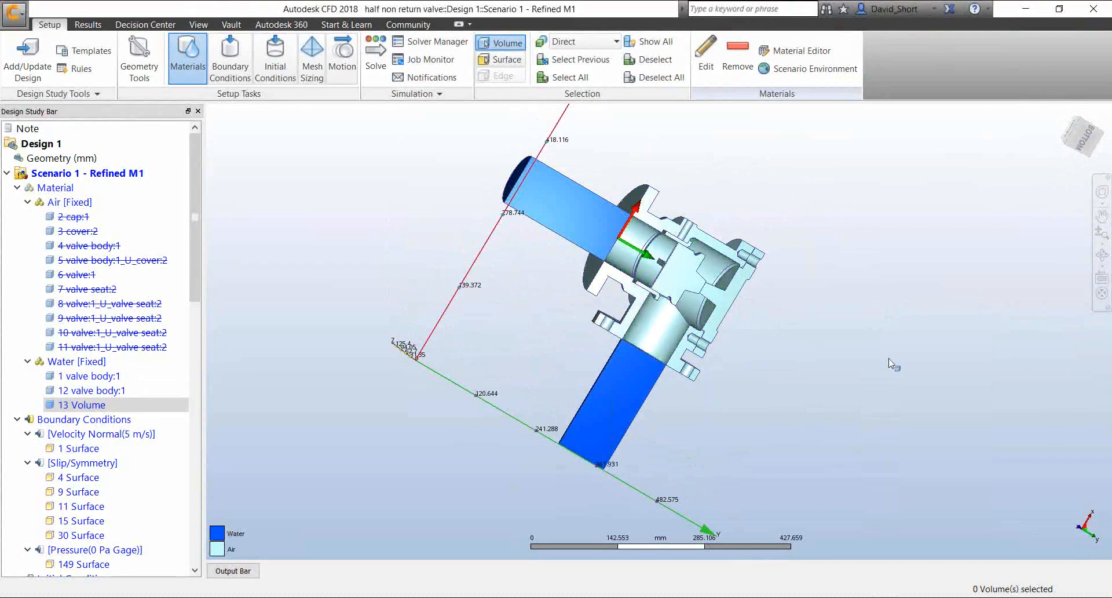
# Inspect the valve's exposed internal passages up close, finishing with a straight-on bottom view of the section
pyautogui.keyDown('shift'); pyautogui.moveTo(565, 323); pyautogui.dragTo(628, 354, button='middle'); pyautogui.keyUp('shift')
pyautogui.scroll(1, 628, 354)
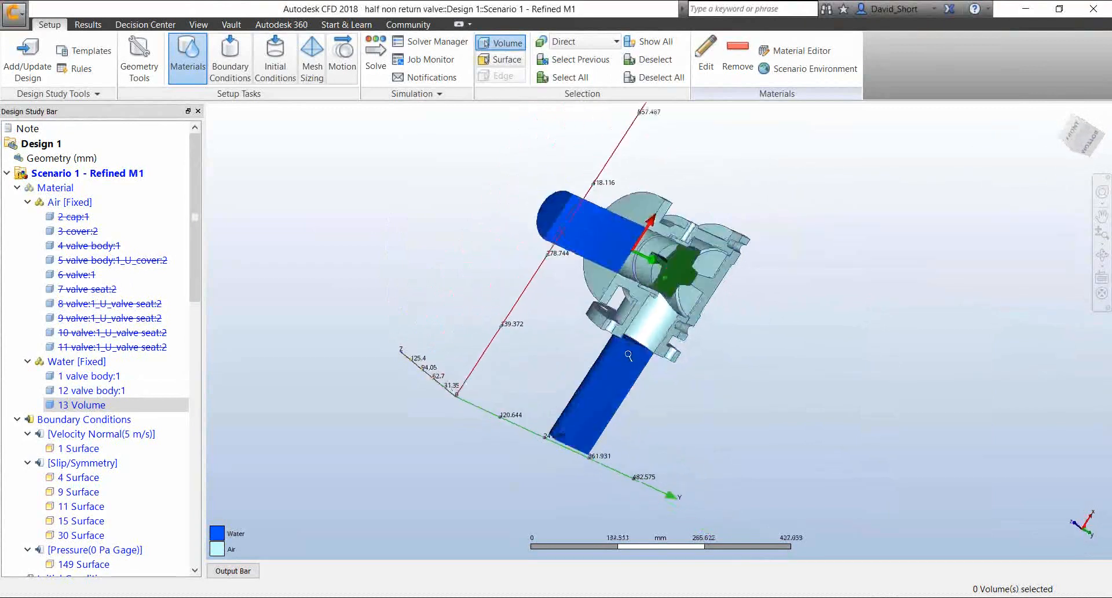
pyautogui.scroll(5, 628, 355)
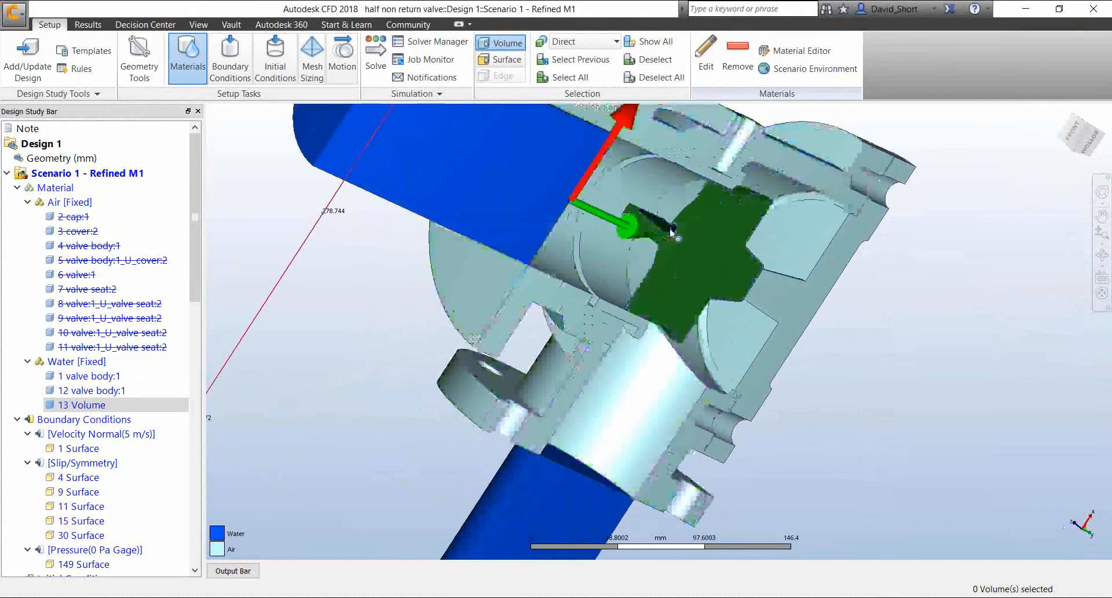
pyautogui.keyDown('shift'); pyautogui.moveTo(701, 399); pyautogui.dragTo(675, 352, button='middle'); pyautogui.keyUp('shift')
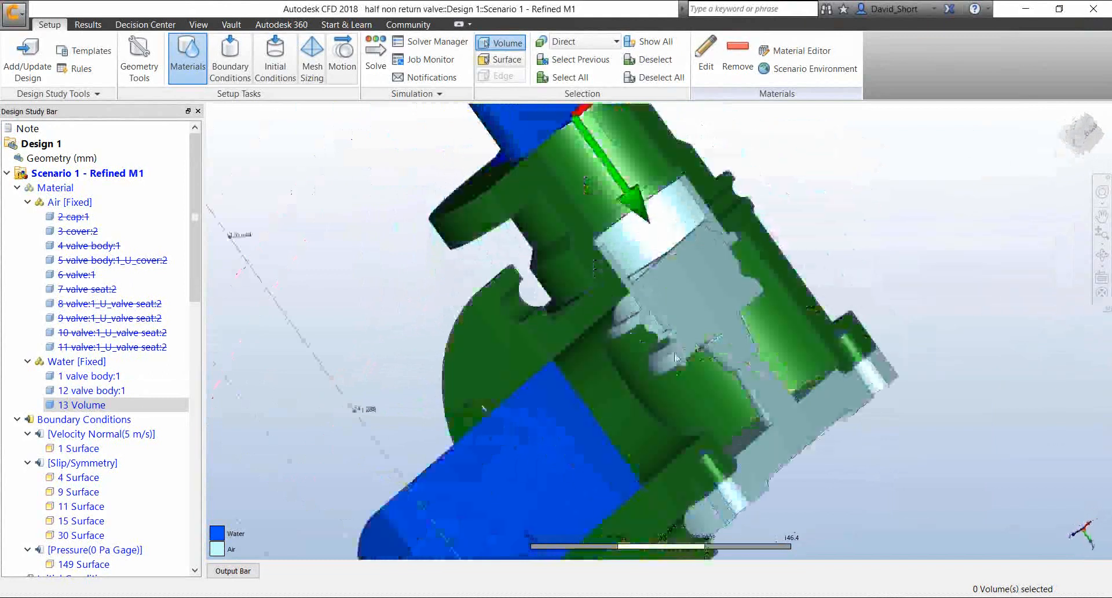
pyautogui.click(1085, 131)
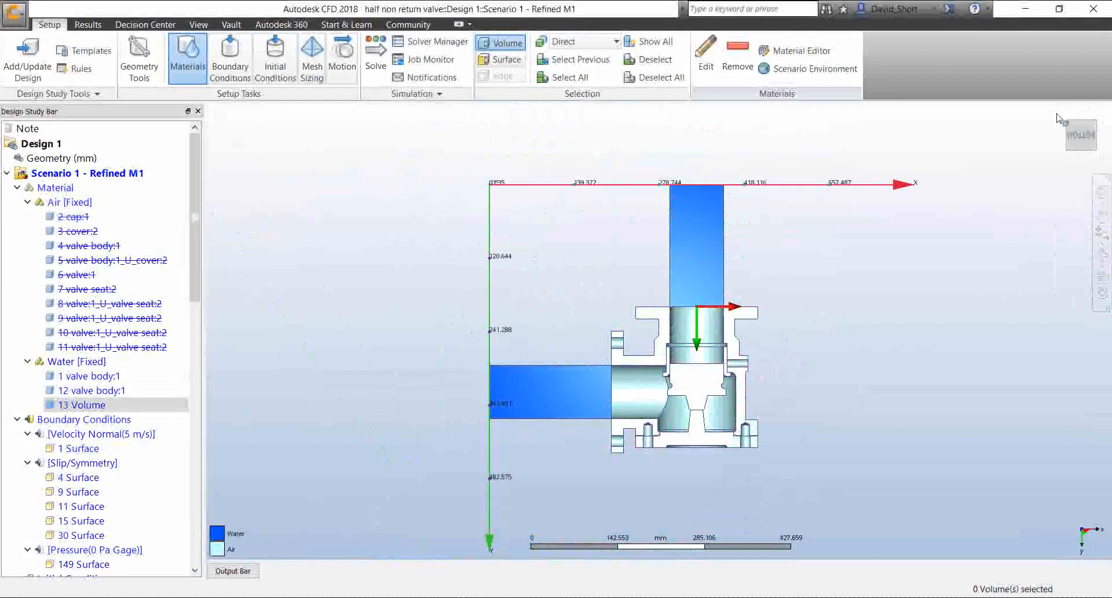
# Show the mesh sizing, rotate the section a quarter turn and examine the mesh seeds around the valve seat
pyautogui.click(318, 56)
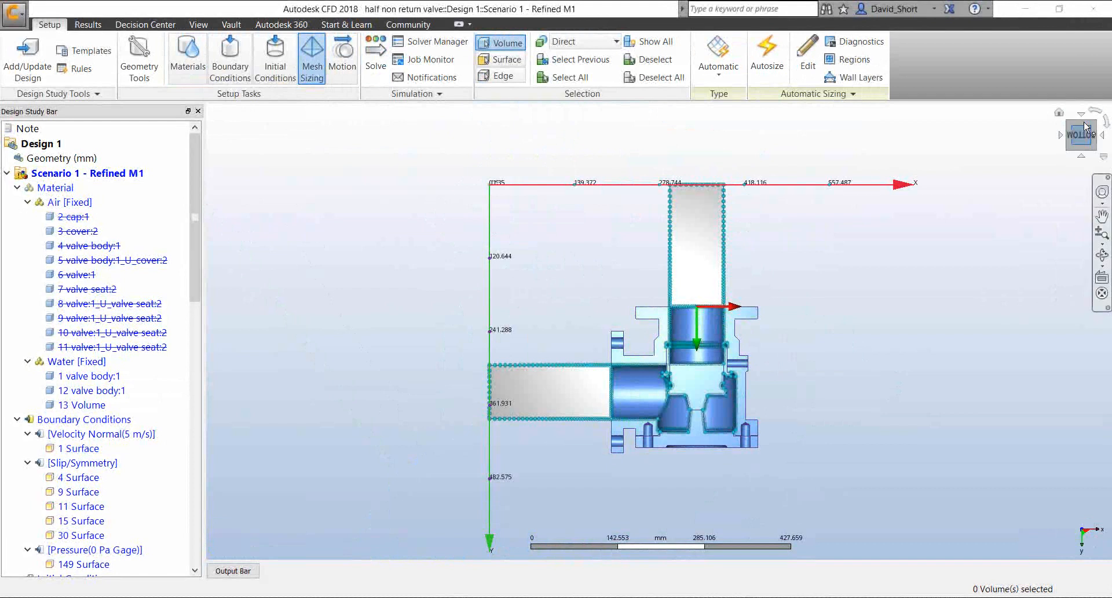
pyautogui.click(1099, 110)
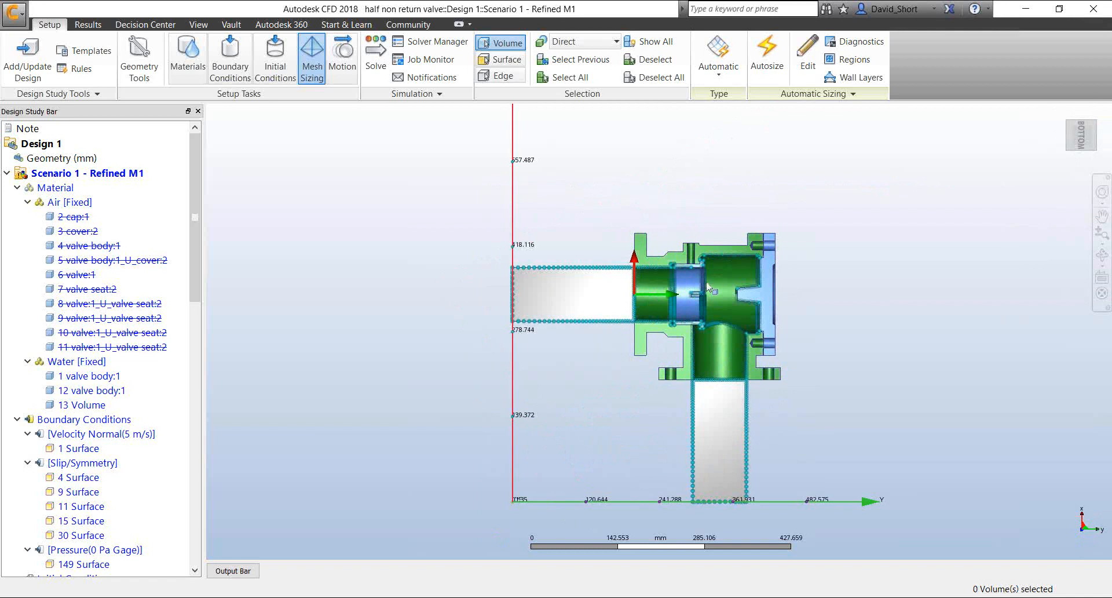
pyautogui.scroll(10, 707, 287)
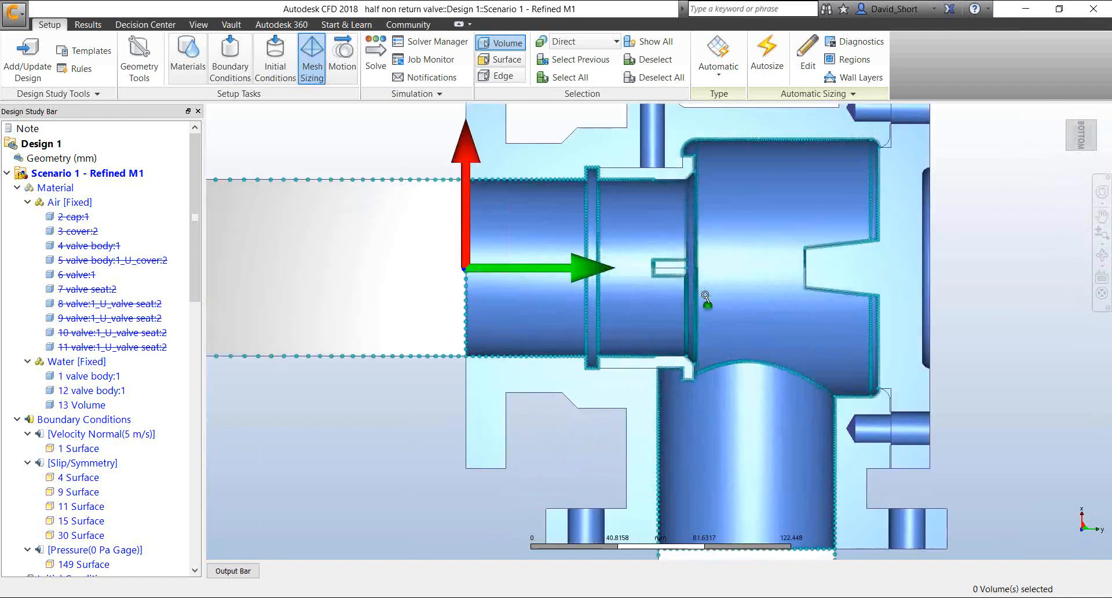
pyautogui.scroll(3, 707, 292)
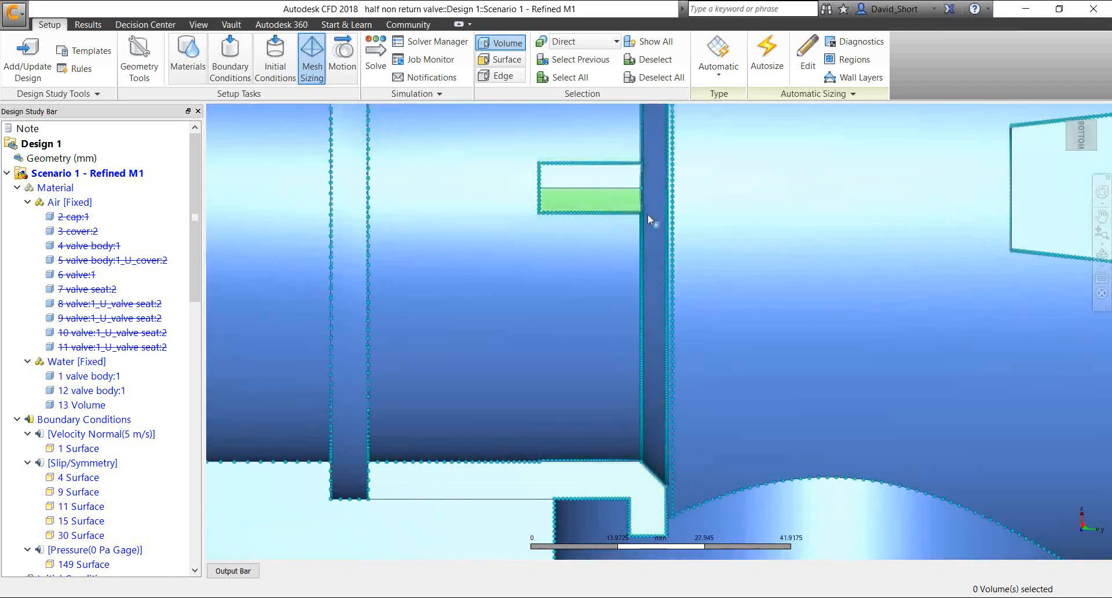
# Try a mesh size adjustment of 1.11925 on the narrow ring surface at the valve seat
pyautogui.click(506, 61)
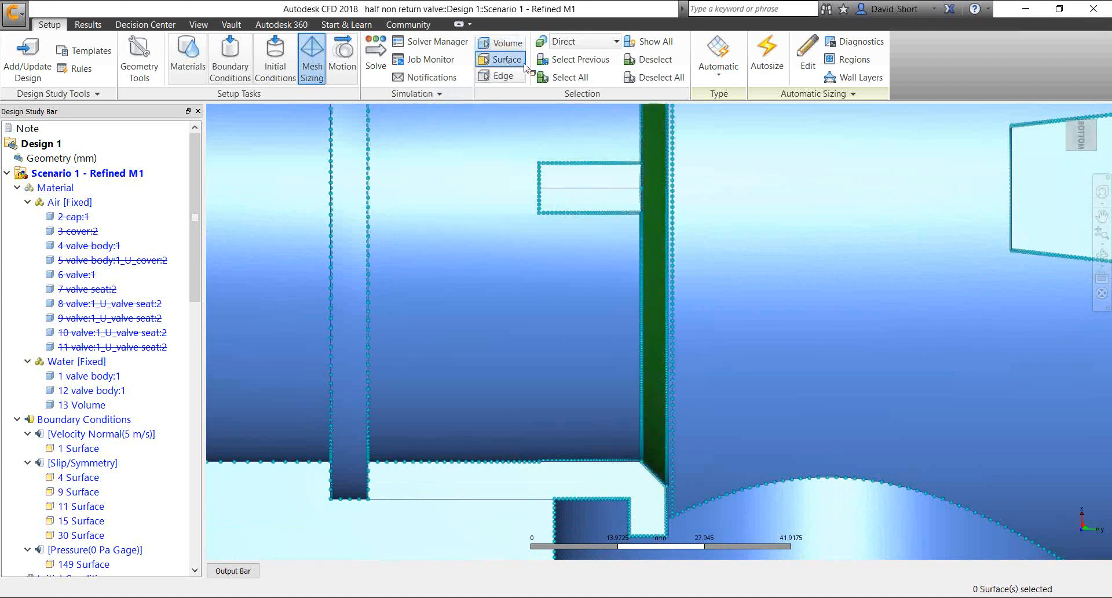
pyautogui.click(682, 187)
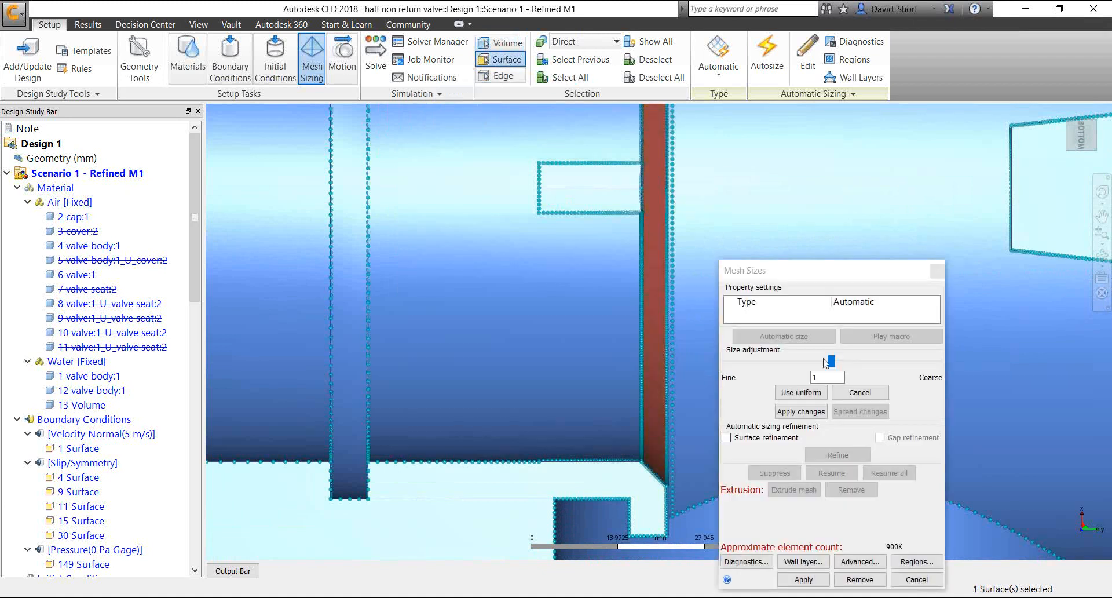
pyautogui.moveTo(831, 360)
pyautogui.mouseDown()
pyautogui.moveTo(773, 360)
pyautogui.moveTo(858, 359)
pyautogui.moveTo(786, 360)
pyautogui.moveTo(838, 361)
pyautogui.mouseUp()
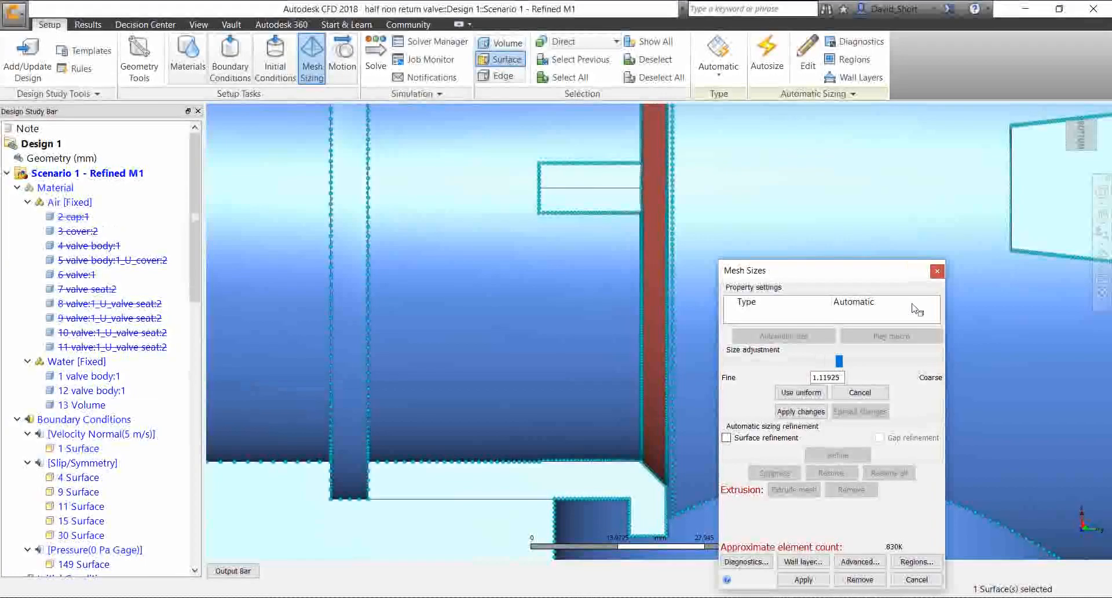
pyautogui.click(937, 271)
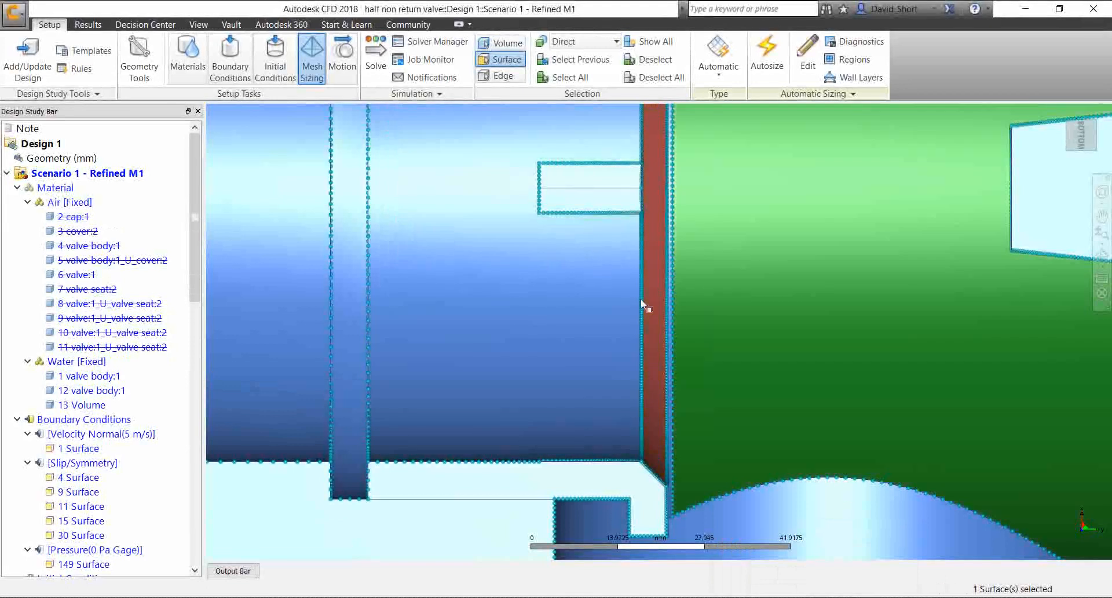
# Review the mesh adaptation settings in the solve setup for the Refined M1 scenario
pyautogui.scroll(-5, 640, 298)
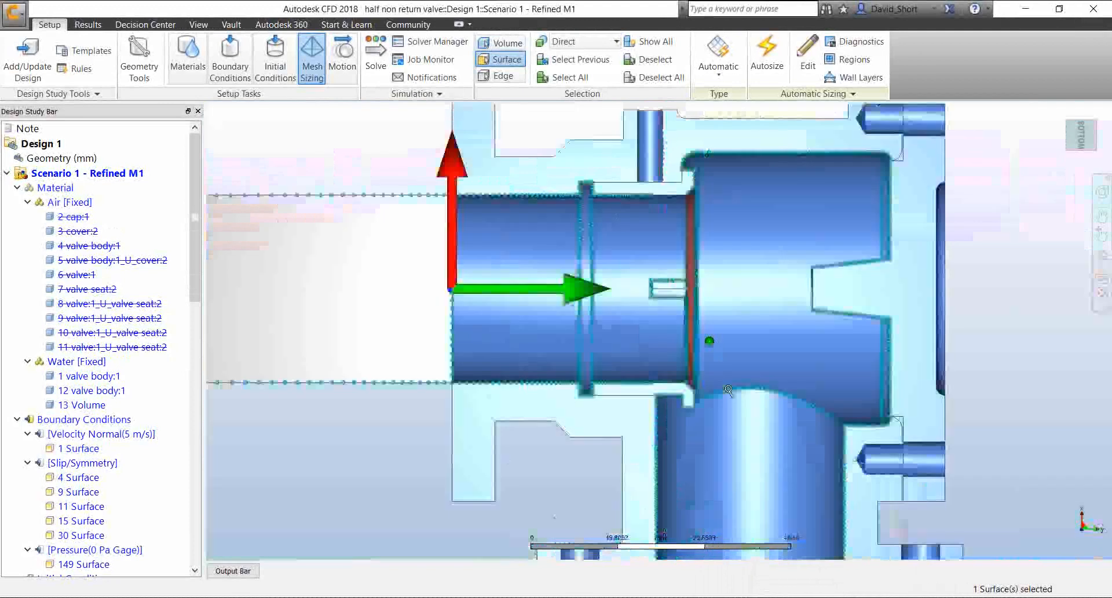
pyautogui.scroll(-5, 728, 389)
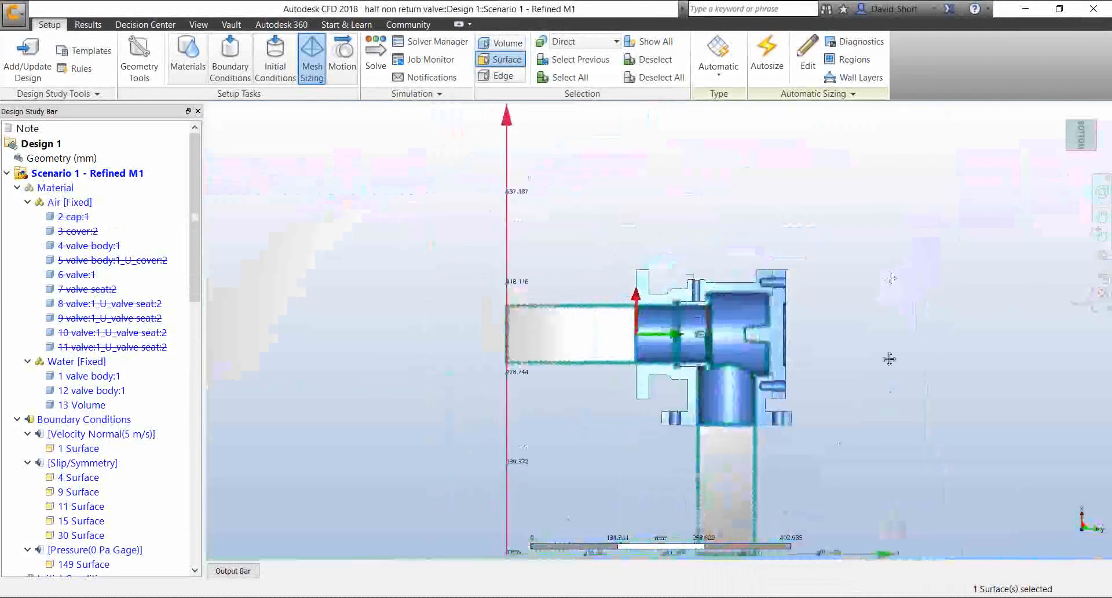
pyautogui.moveTo(889, 359); pyautogui.dragTo(892, 279, button='middle')
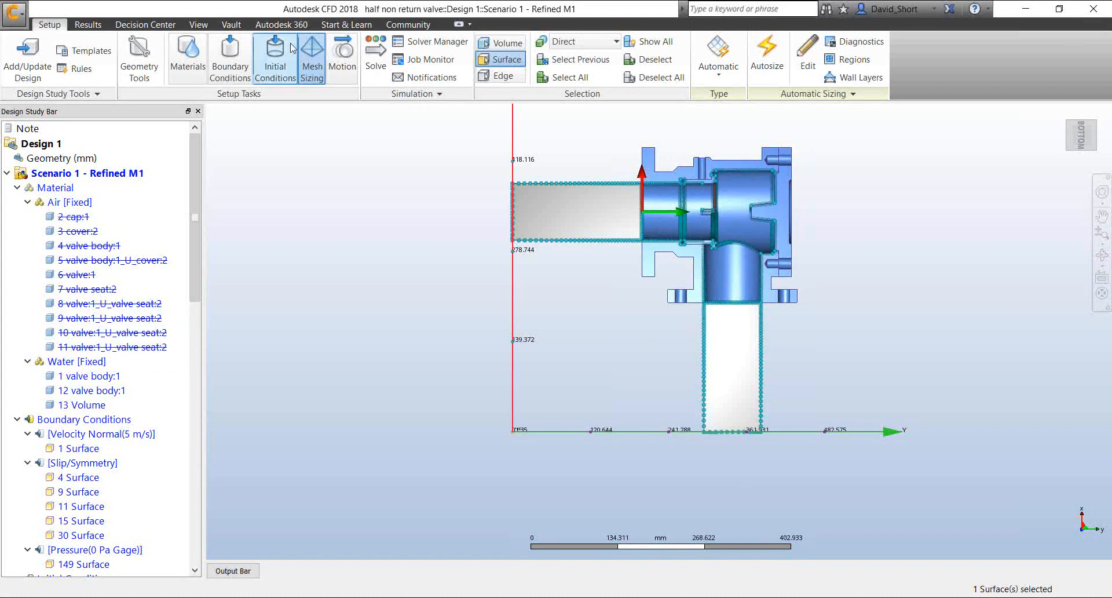
pyautogui.click(387, 50)
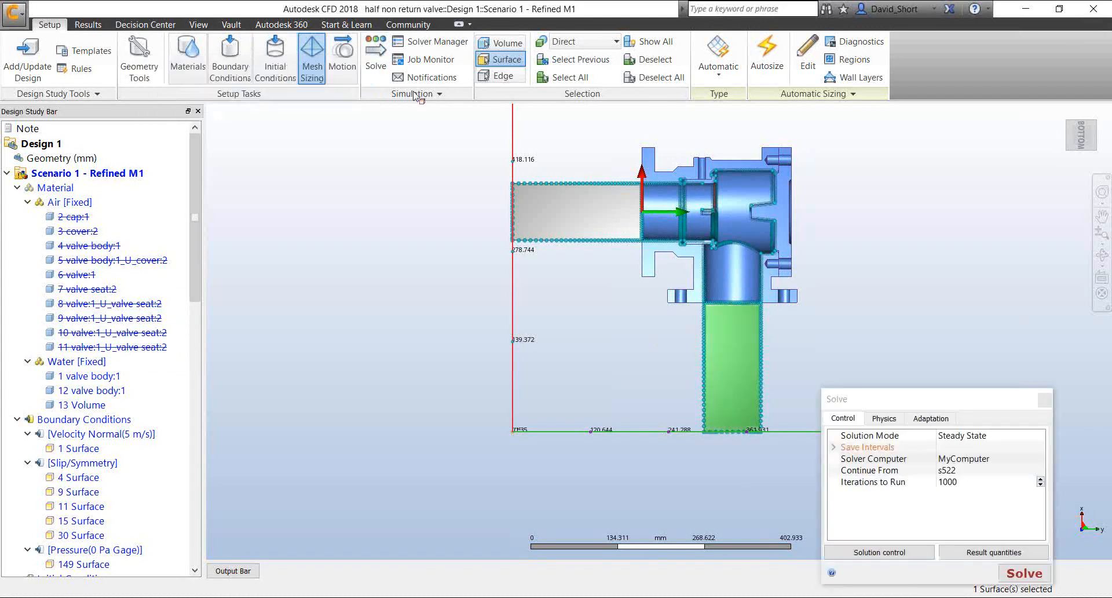
pyautogui.click(917, 276)
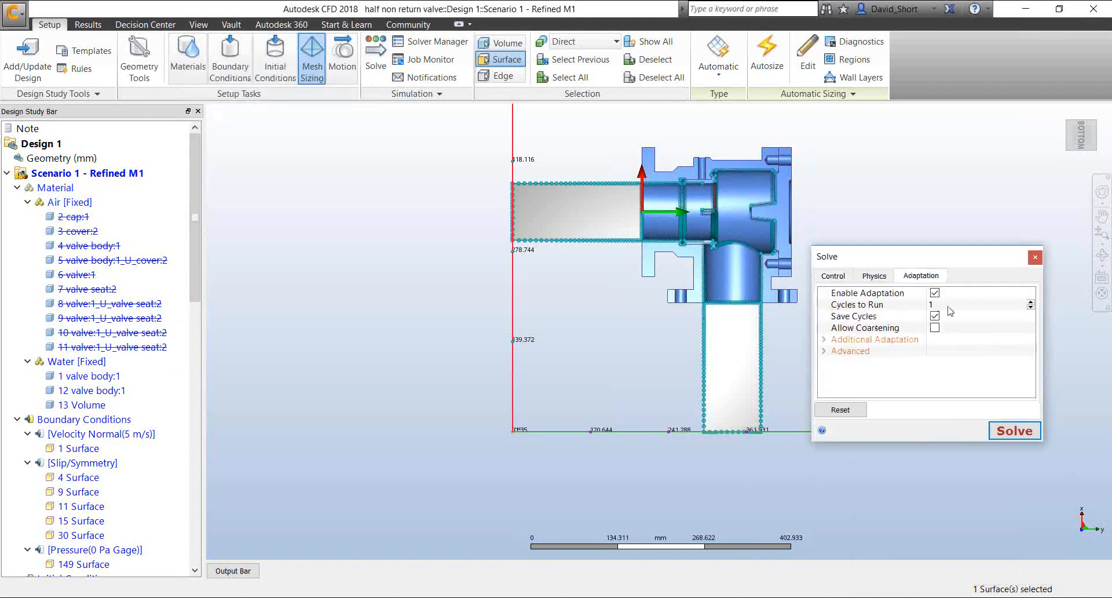
pyautogui.click(1035, 257)
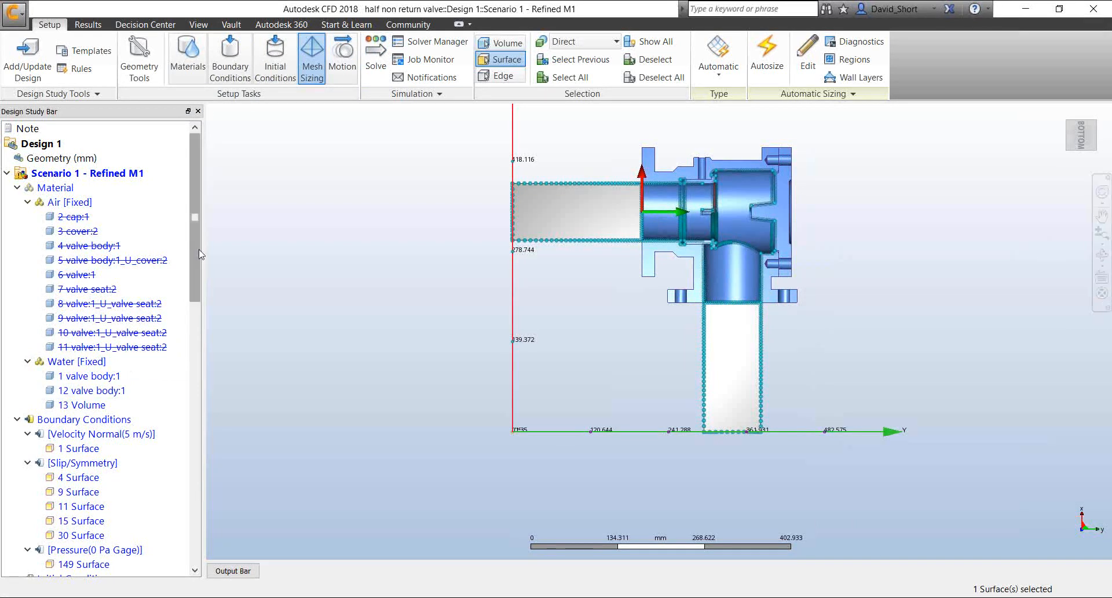
# Display the velocity magnitude results on the valve section and examine the flow through the bend
pyautogui.scroll(-1, 197, 261)
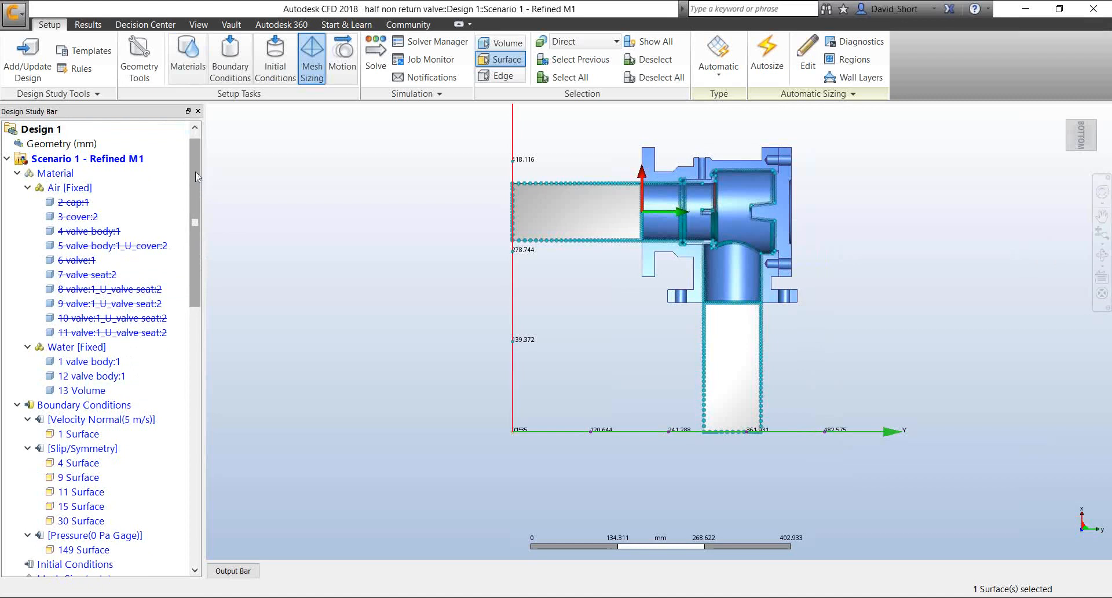
pyautogui.scroll(1, 196, 172)
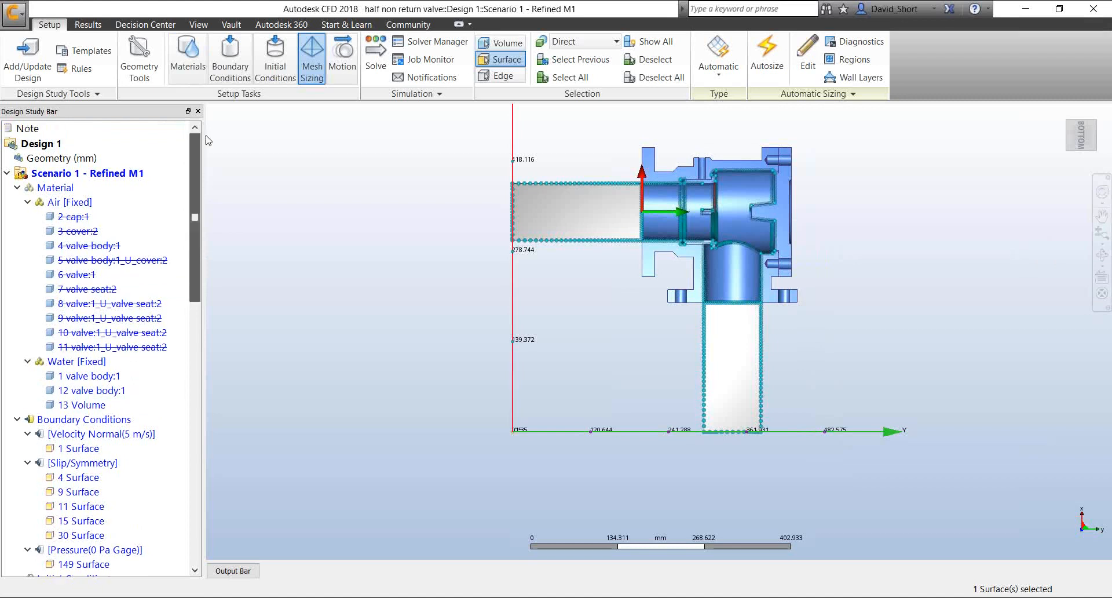
pyautogui.click(89, 27)
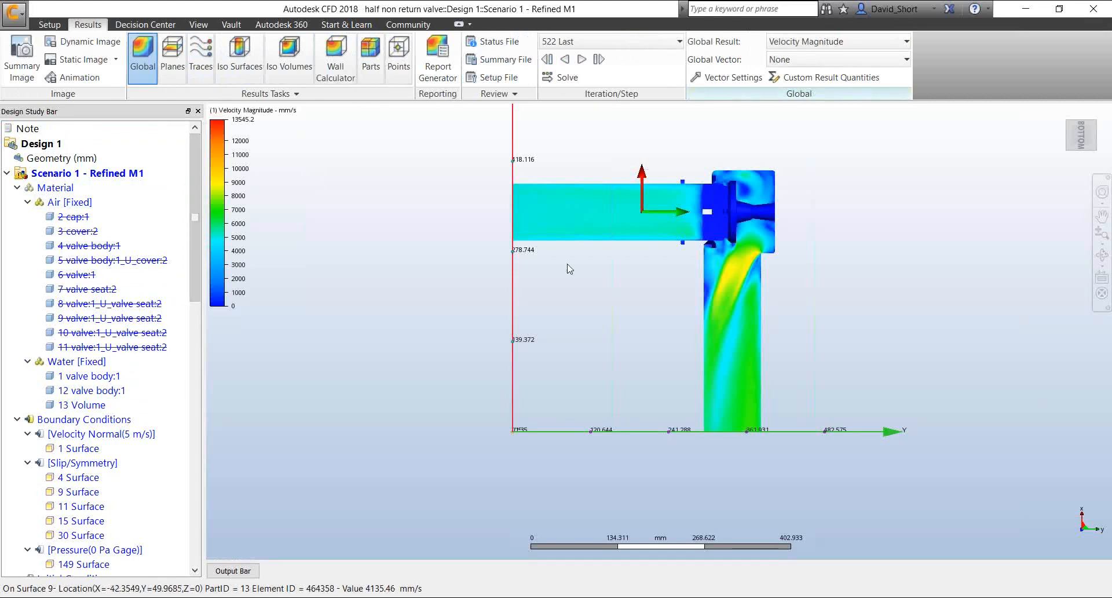
pyautogui.scroll(2, 623, 289)
pyautogui.moveTo(687, 291); pyautogui.dragTo(579, 300, button='middle')
pyautogui.scroll(2, 579, 301)
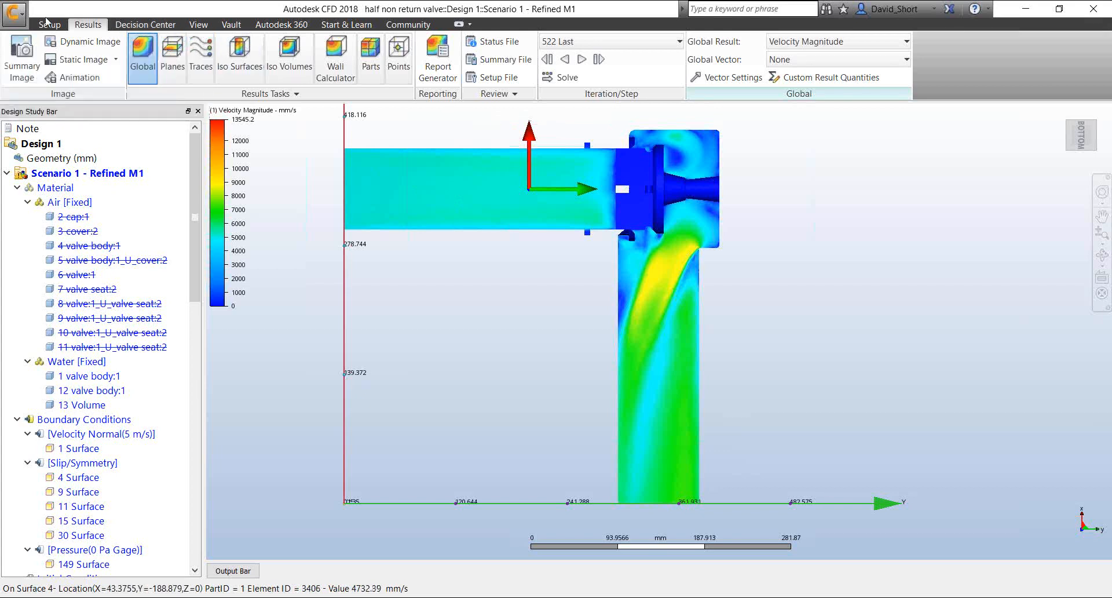
# Set the visual style to Shaded Mesh and examine the element density around the valve seat and outlet bend
pyautogui.click(199, 23)
pyautogui.click(89, 61)
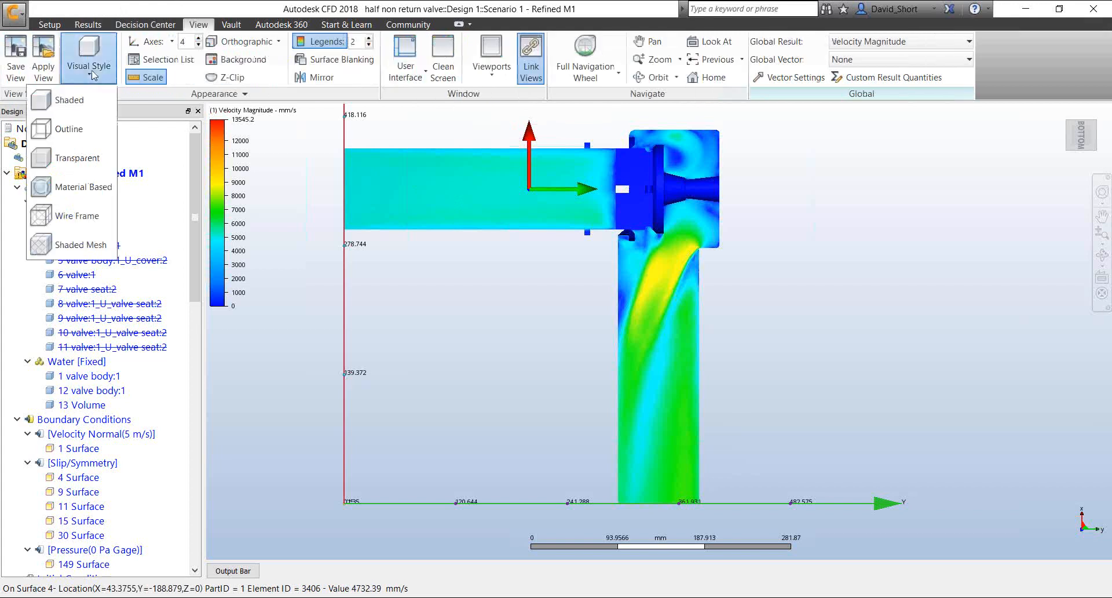
pyautogui.click(81, 244)
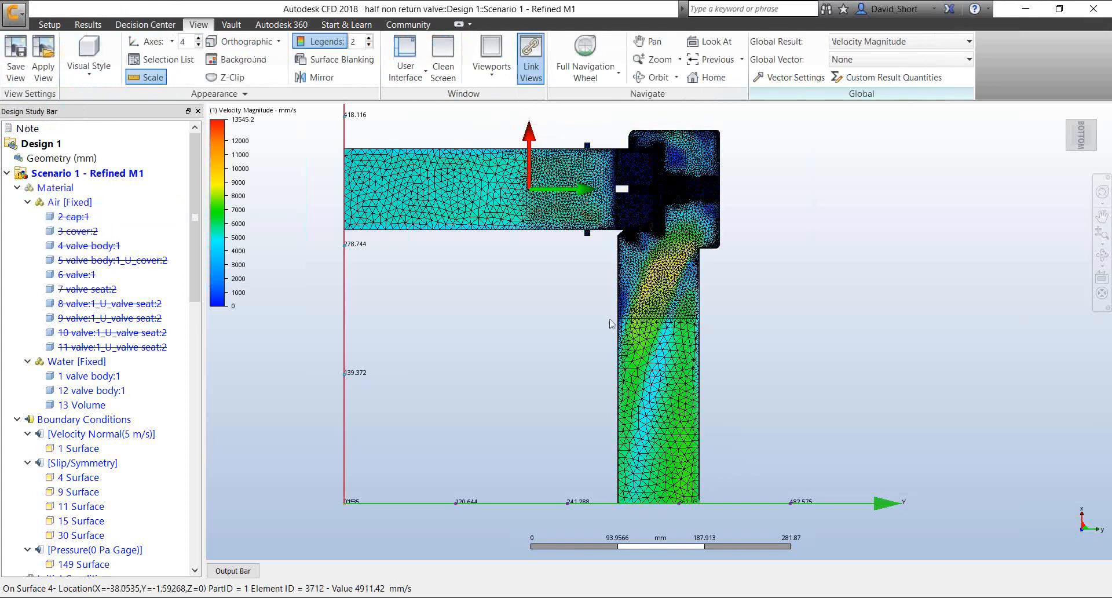
pyautogui.scroll(2, 667, 201)
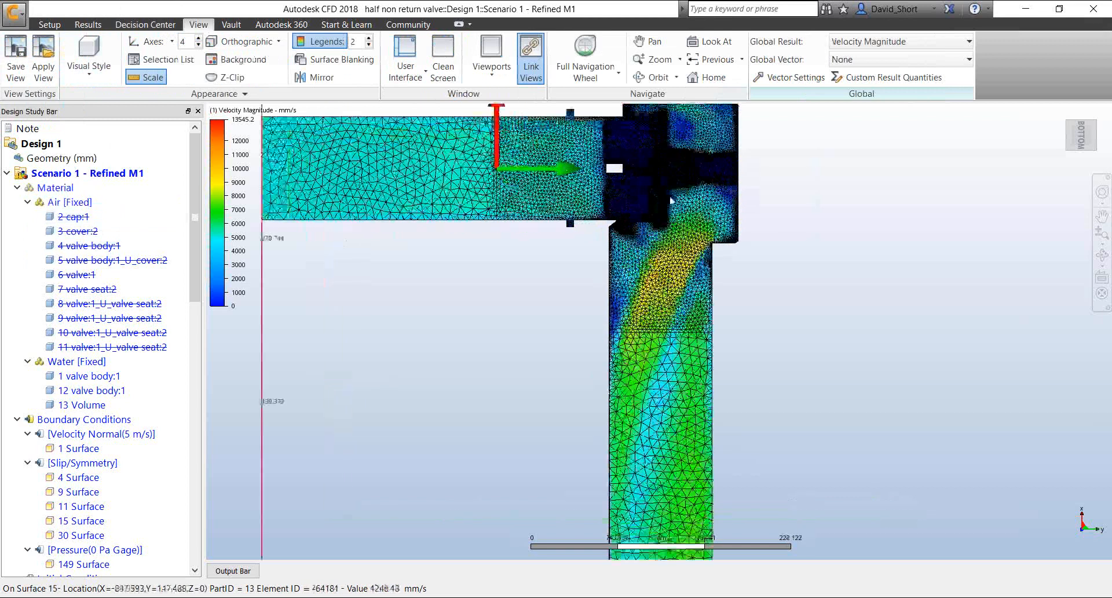
pyautogui.scroll(4, 668, 201)
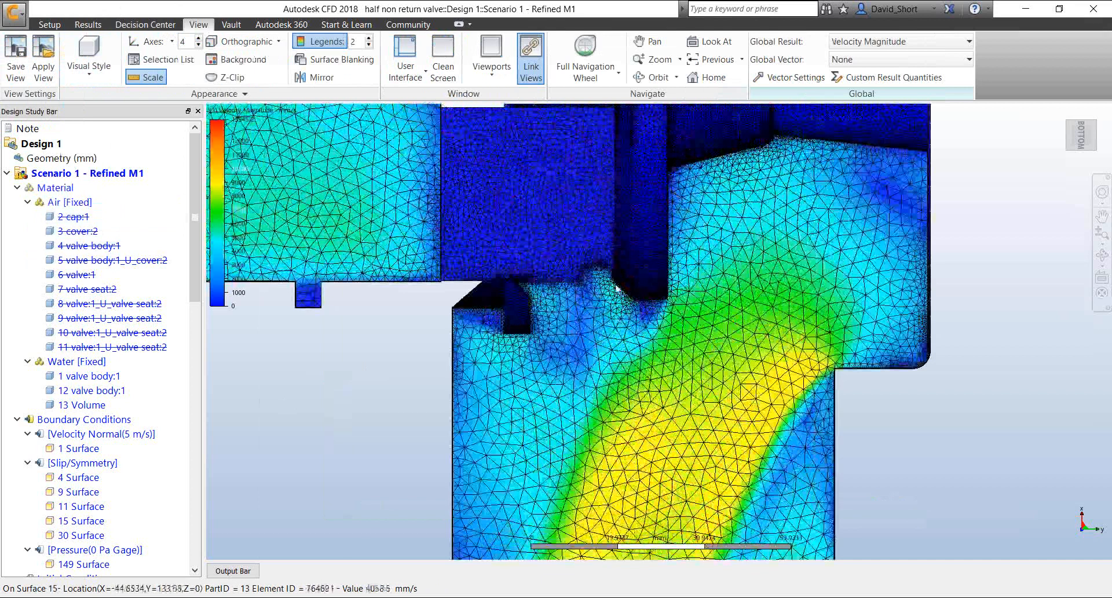
pyautogui.scroll(-6, 616, 287)
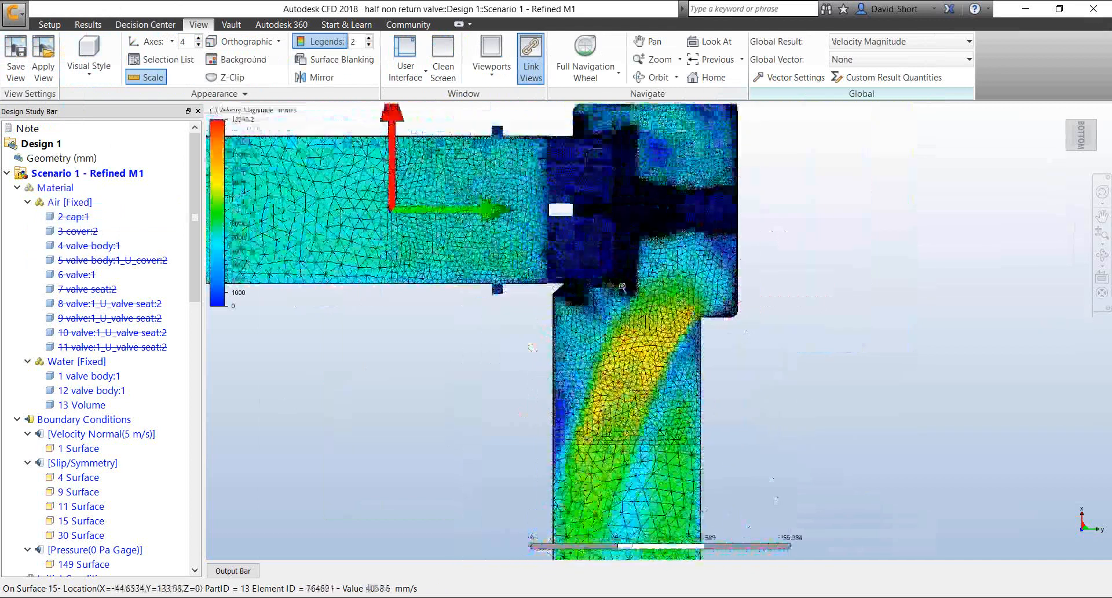
pyautogui.scroll(1, 622, 288)
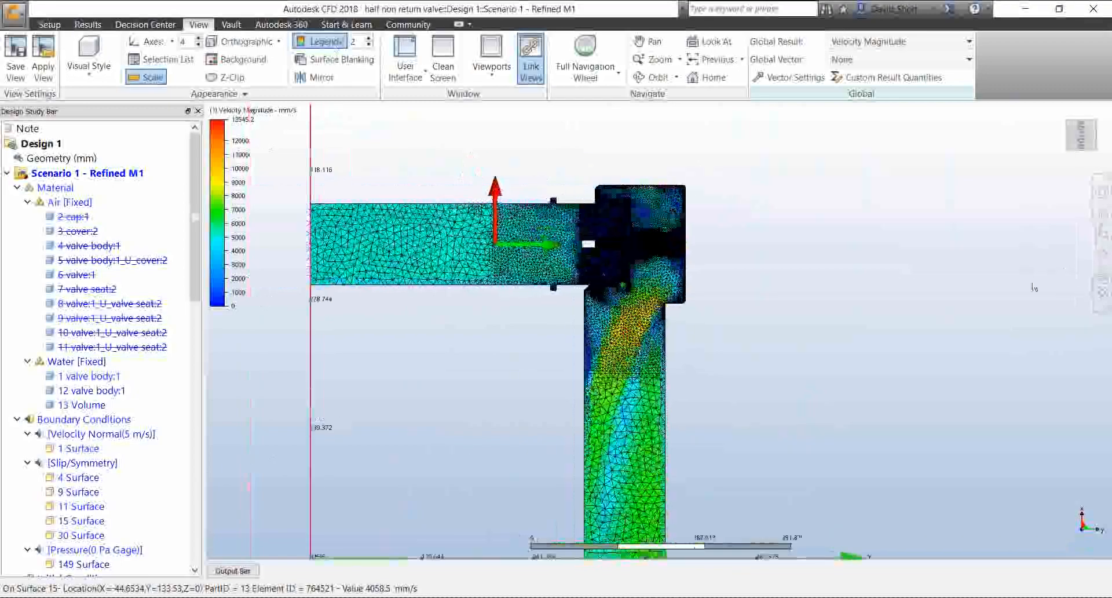
# Update summary Image 02 in the Decision Center so it can be compared across the scenarios
pyautogui.click(87, 24)
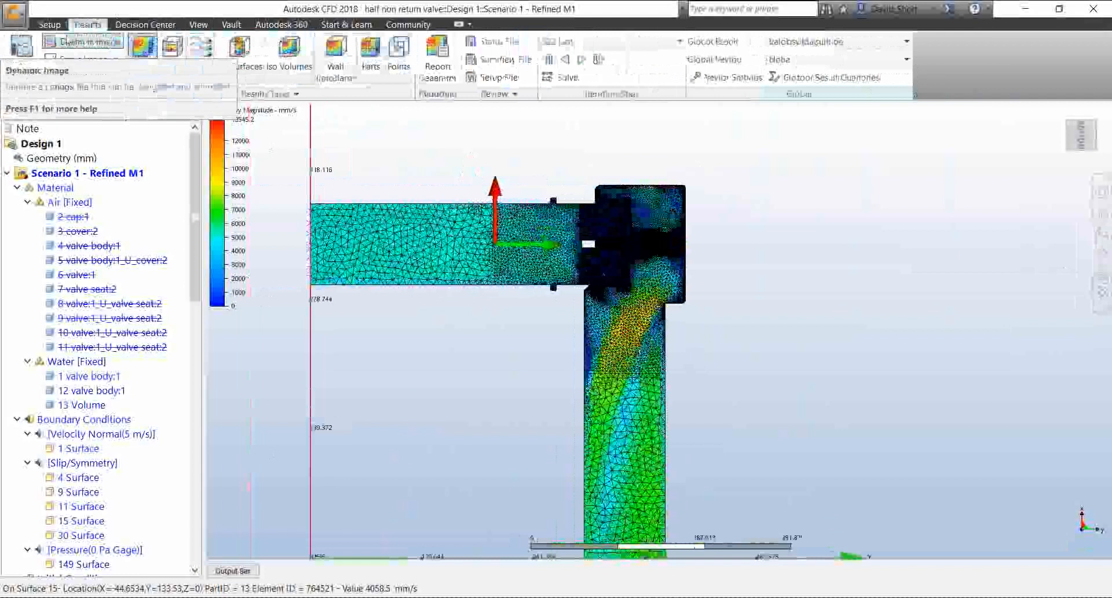
pyautogui.click(21, 52)
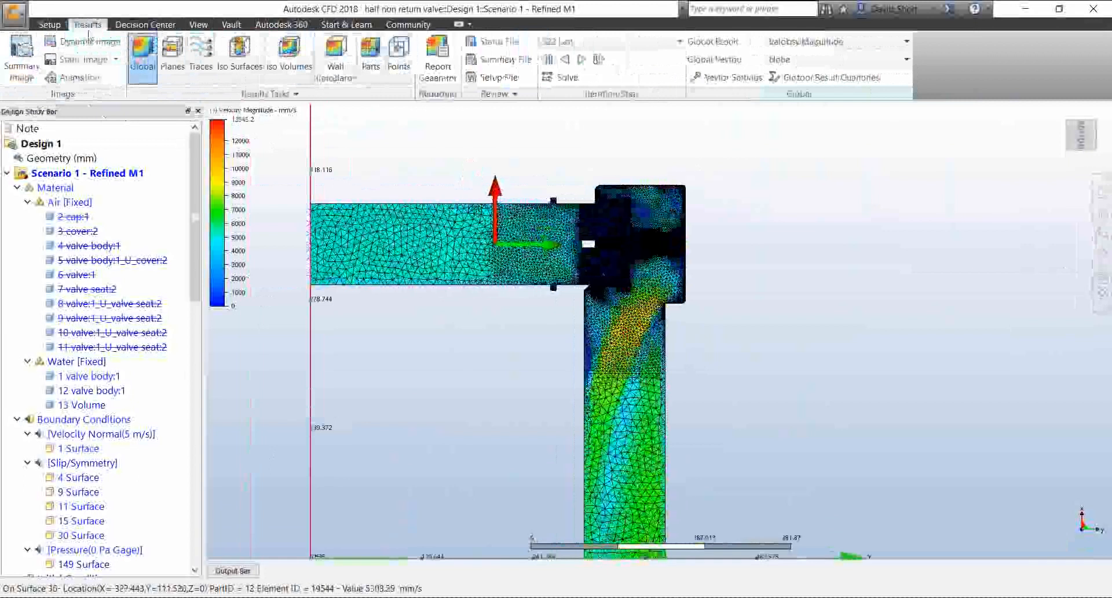
pyautogui.click(149, 26)
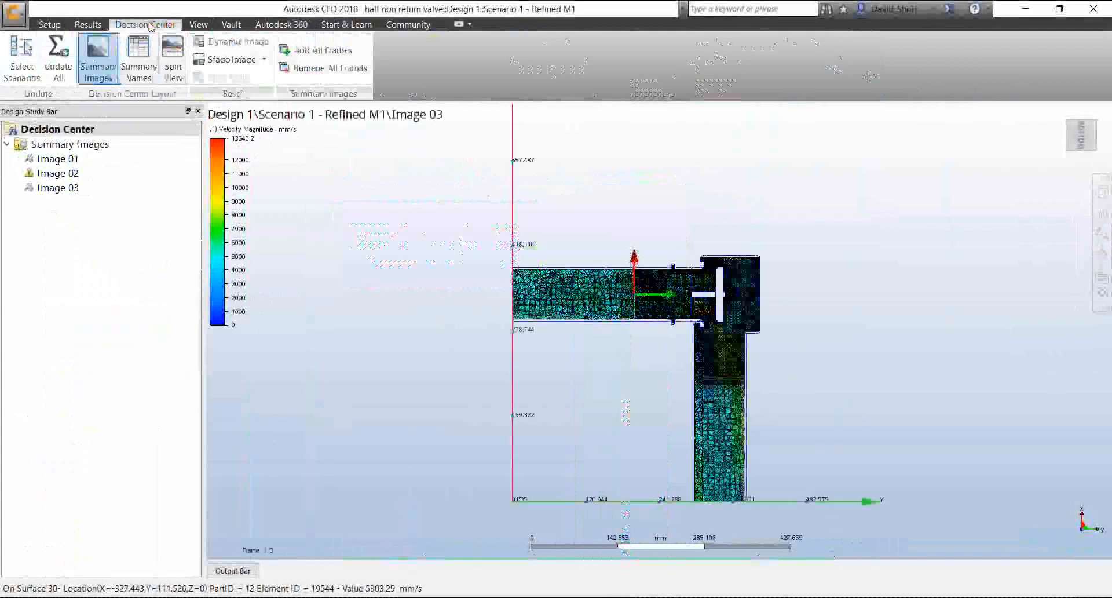
pyautogui.click(51, 173)
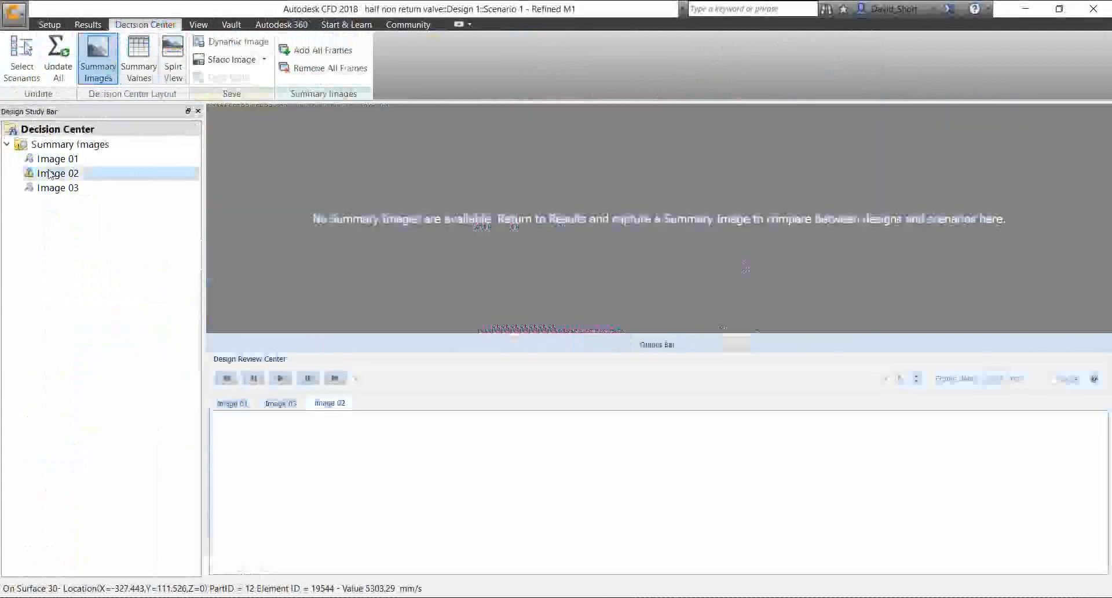
pyautogui.rightClick(51, 173)
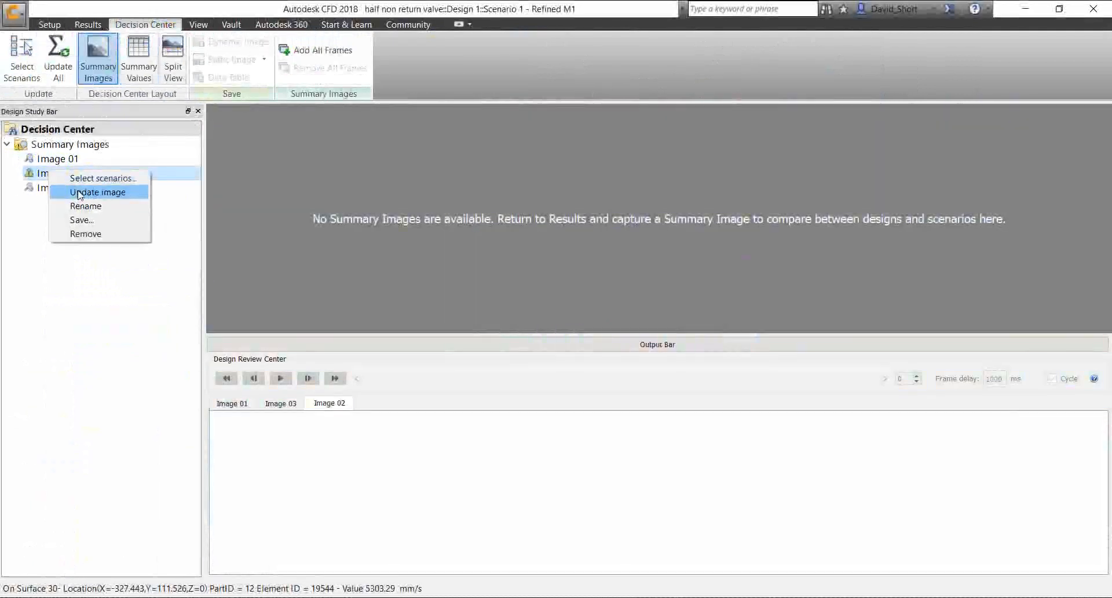
pyautogui.click(80, 194)
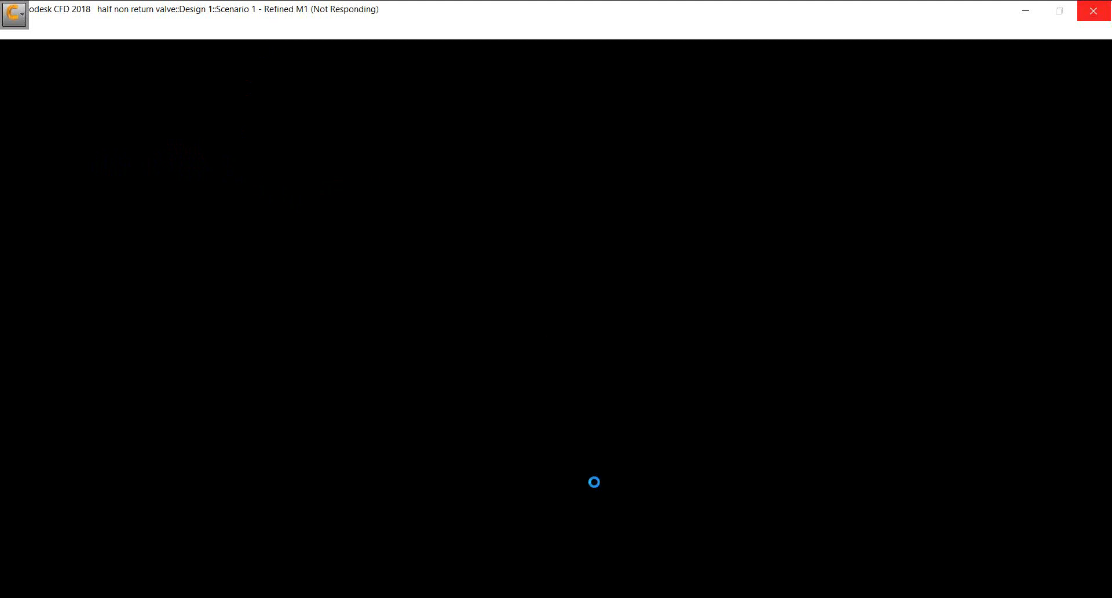
pyautogui.moveTo(518, 596)
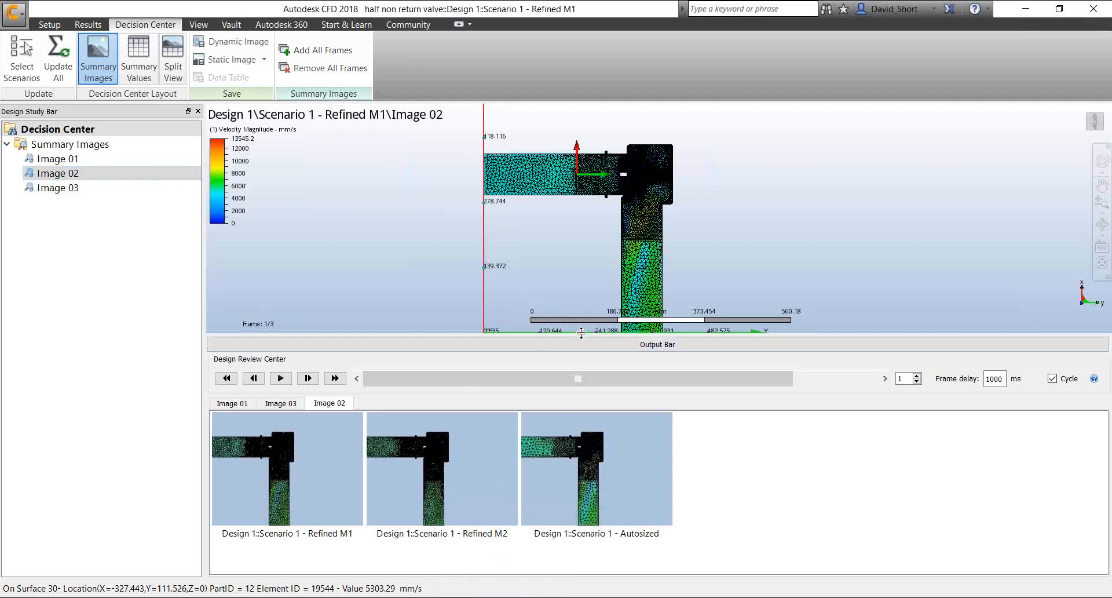
# Split the Image 02 display into one large and two stacked small viewports, and collapse the Output Bar
pyautogui.moveTo(581, 333); pyautogui.dragTo(581, 366)
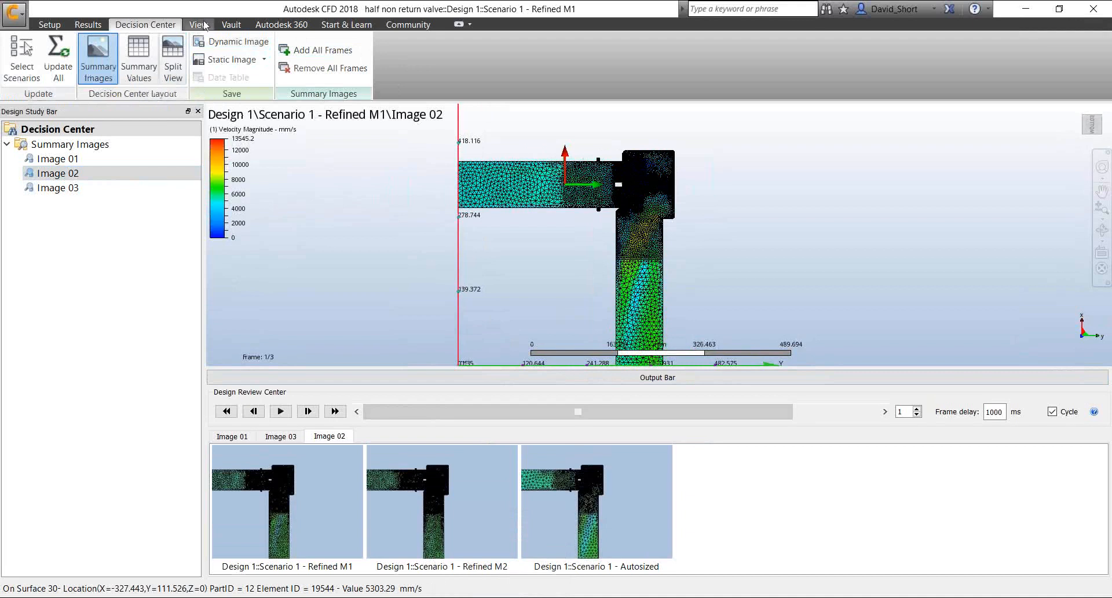
pyautogui.click(199, 24)
pyautogui.click(491, 55)
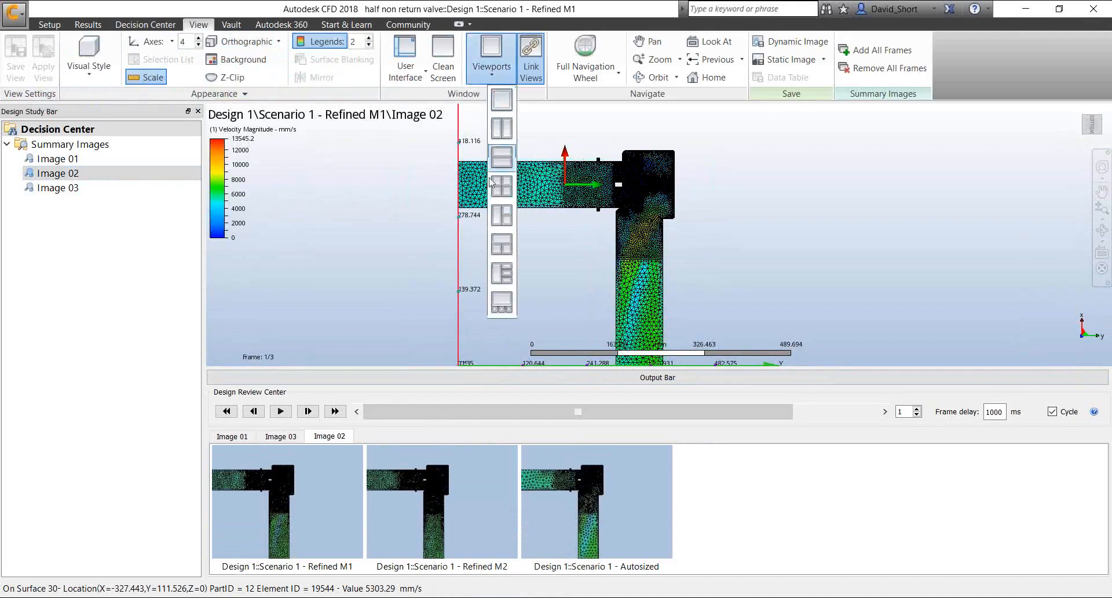
pyautogui.click(497, 218)
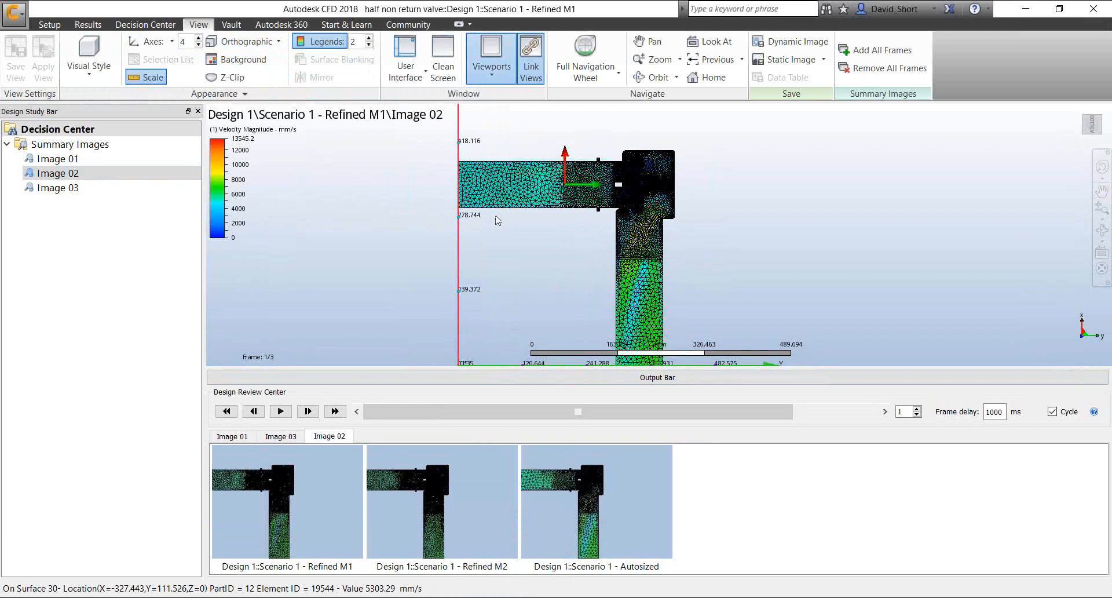
pyautogui.click(699, 381)
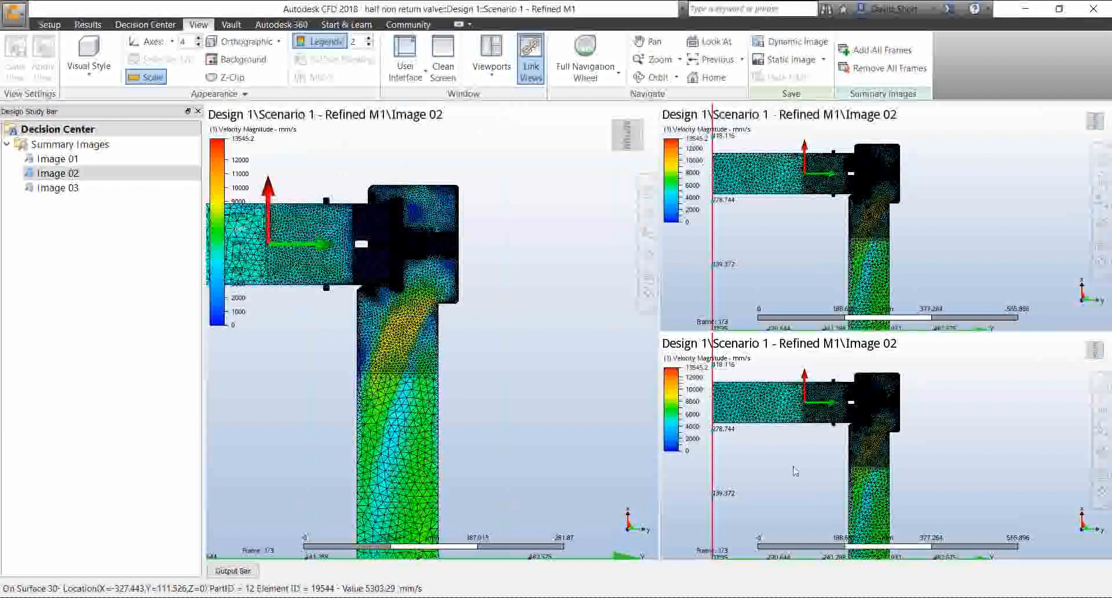
# Remove Image 02 frames so the large viewport shows Autosized and the lower small viewport shows Refined M2, with the valve in view
pyautogui.rightClick(433, 162)
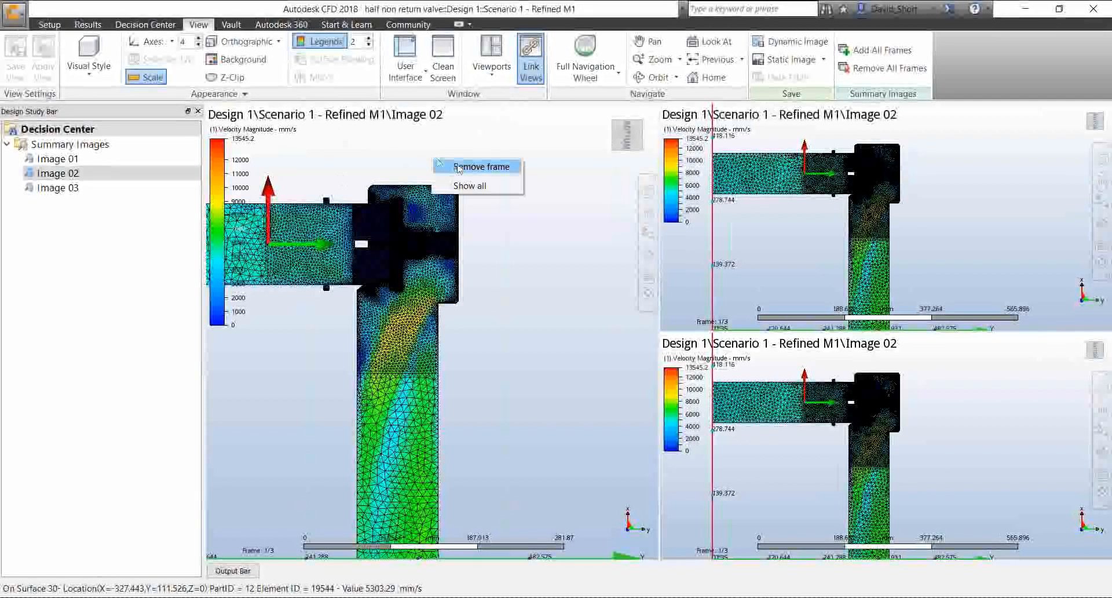
pyautogui.click(466, 164)
pyautogui.rightClick(459, 152)
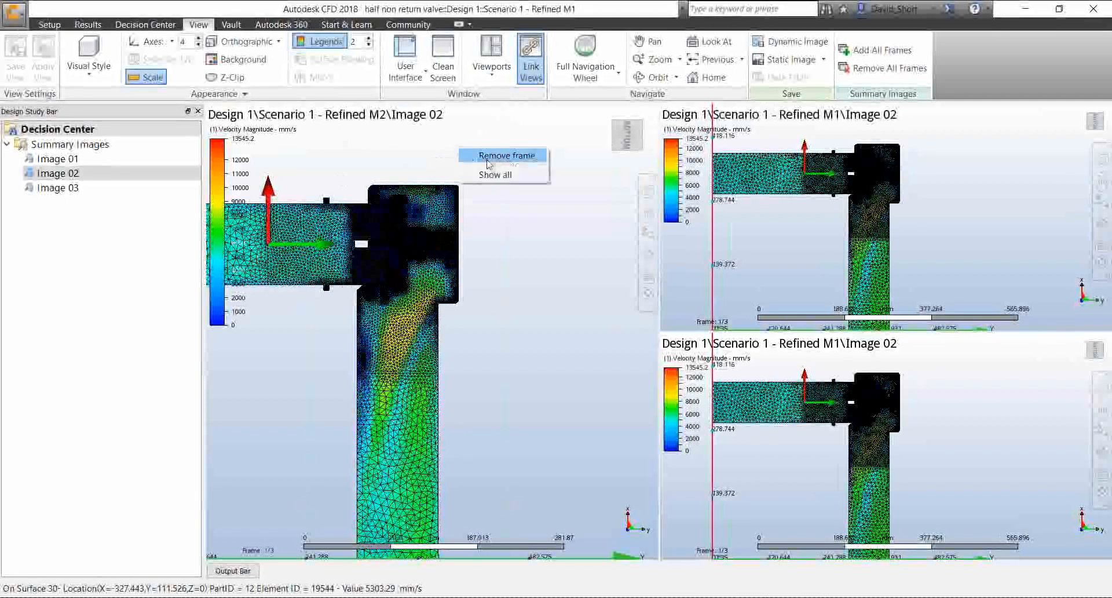
pyautogui.click(472, 153)
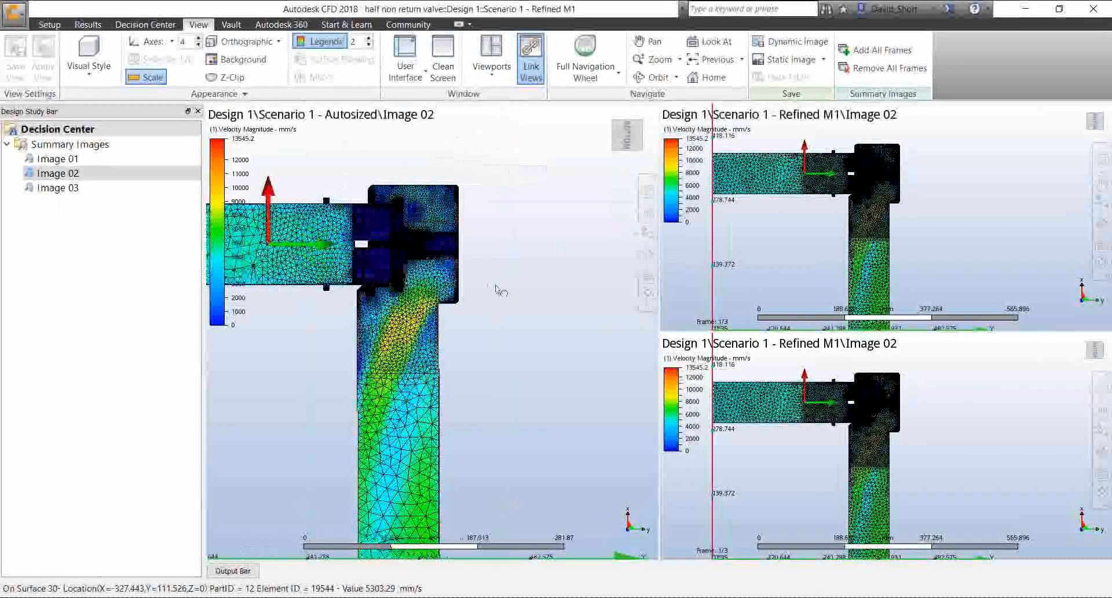
pyautogui.moveTo(496, 290); pyautogui.dragTo(622, 253, button='middle')
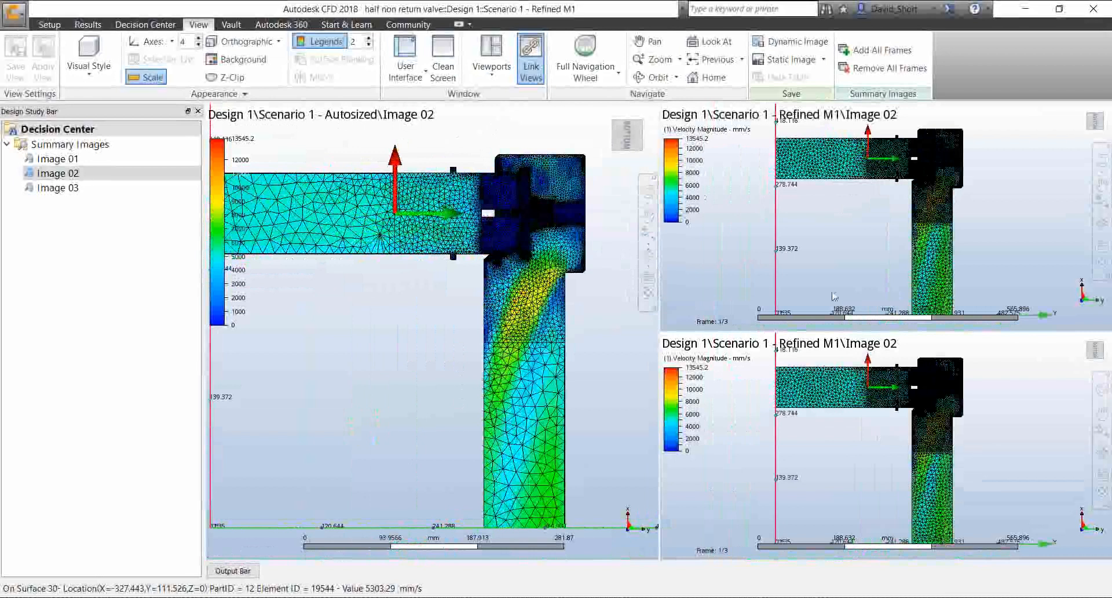
pyautogui.rightClick(845, 435)
pyautogui.click(857, 452)
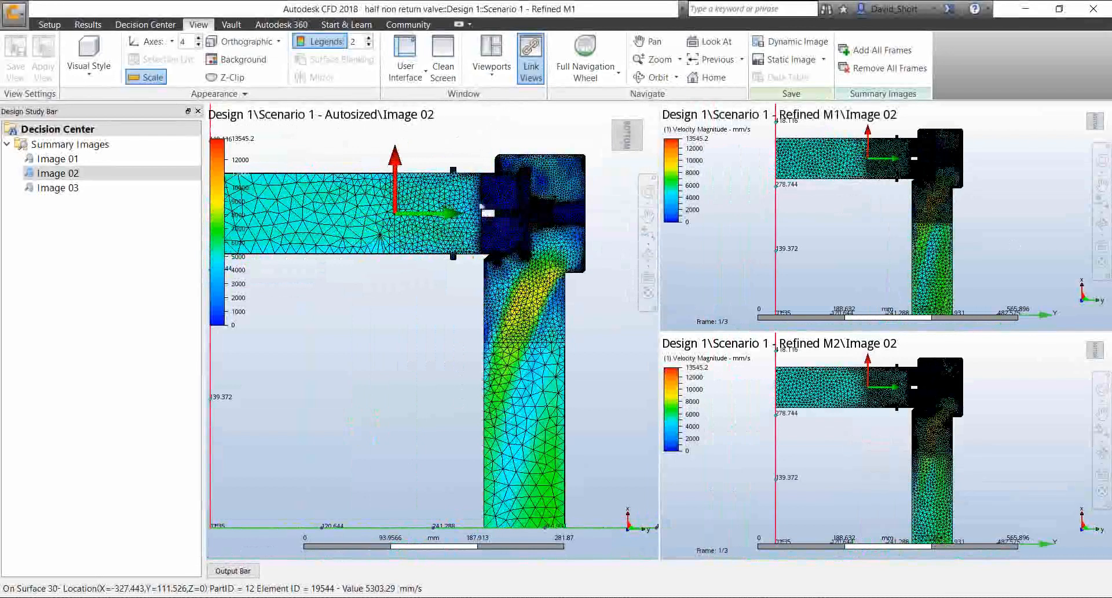
# Compare the mesh density and velocity around the valve seat and outlet bend across Autosized, Refined M1 and Refined M2
pyautogui.scroll(3, 524, 267)
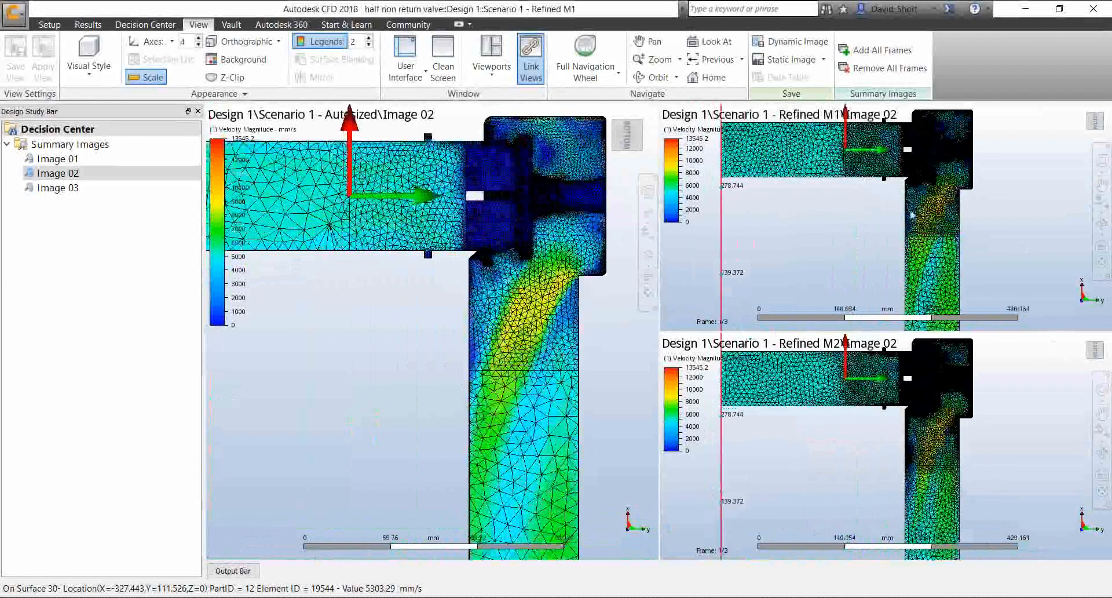
pyautogui.scroll(3, 942, 180)
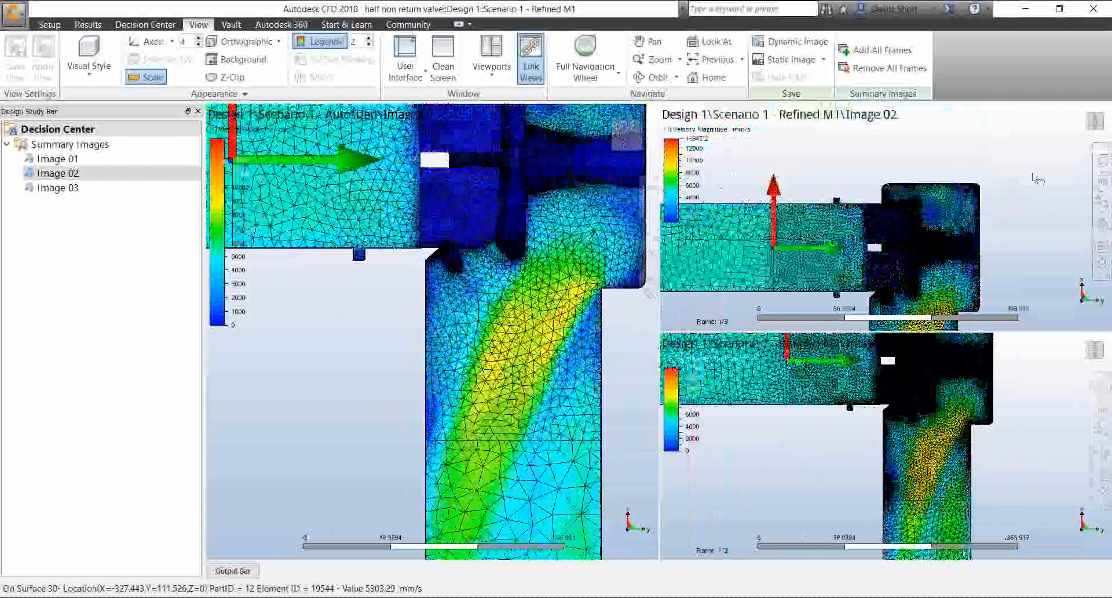
pyautogui.moveTo(939, 236); pyautogui.dragTo(924, 199, button='middle')
pyautogui.scroll(3, 923, 199)
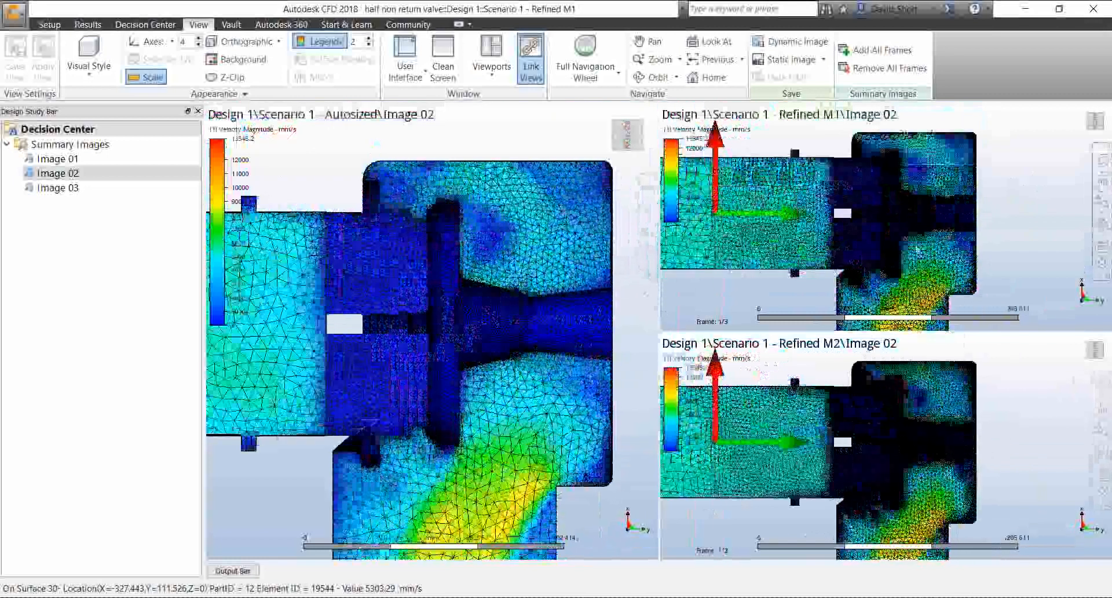
pyautogui.moveTo(916, 242); pyautogui.dragTo(931, 200, button='middle')
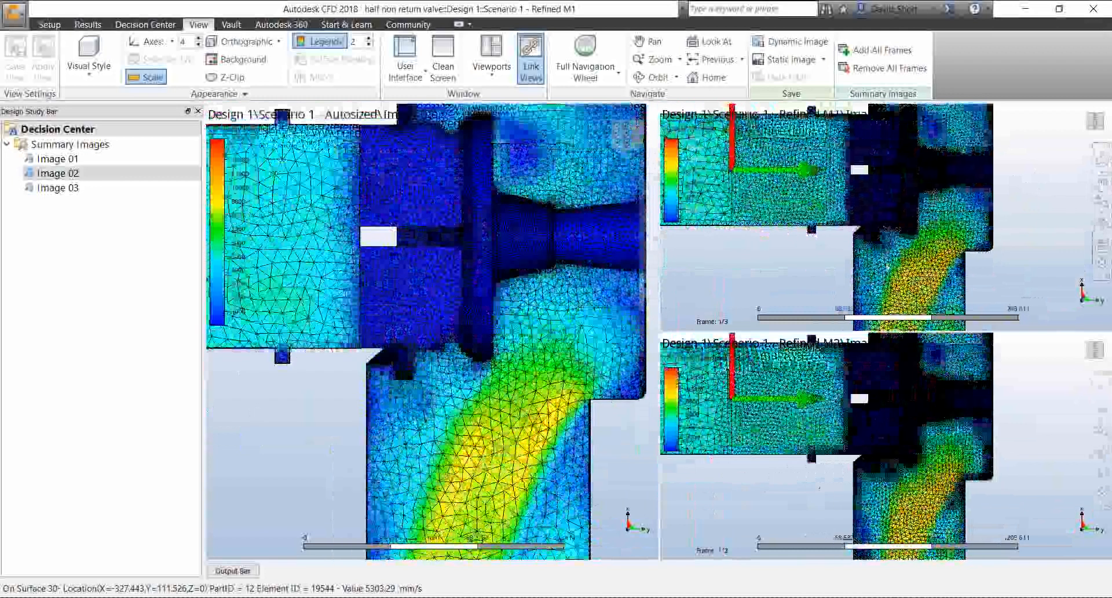
pyautogui.scroll(5, 886, 241)
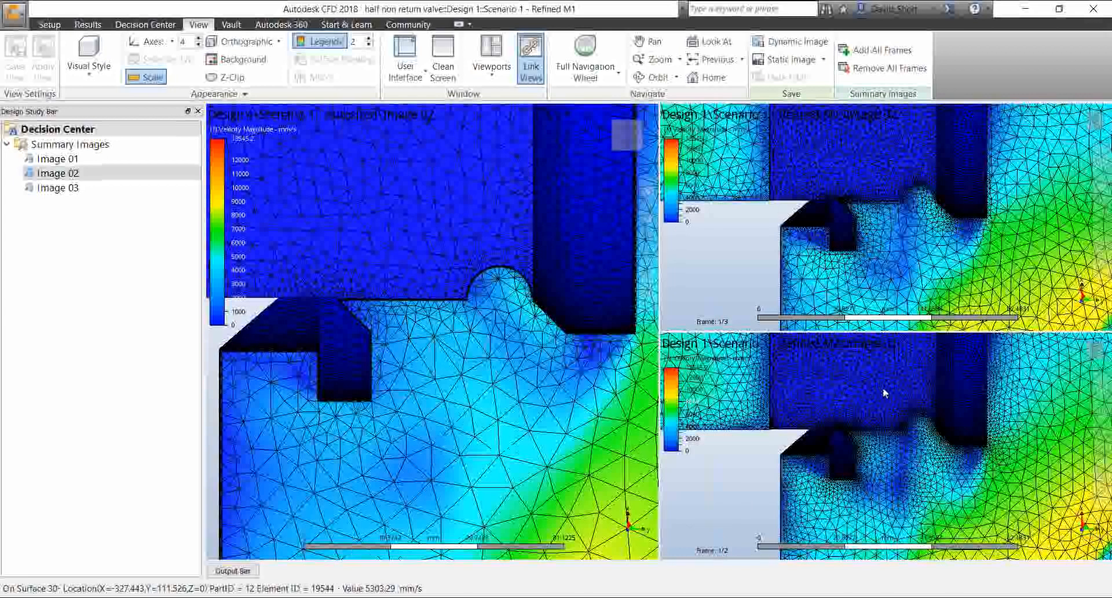
pyautogui.scroll(-3, 663, 380)
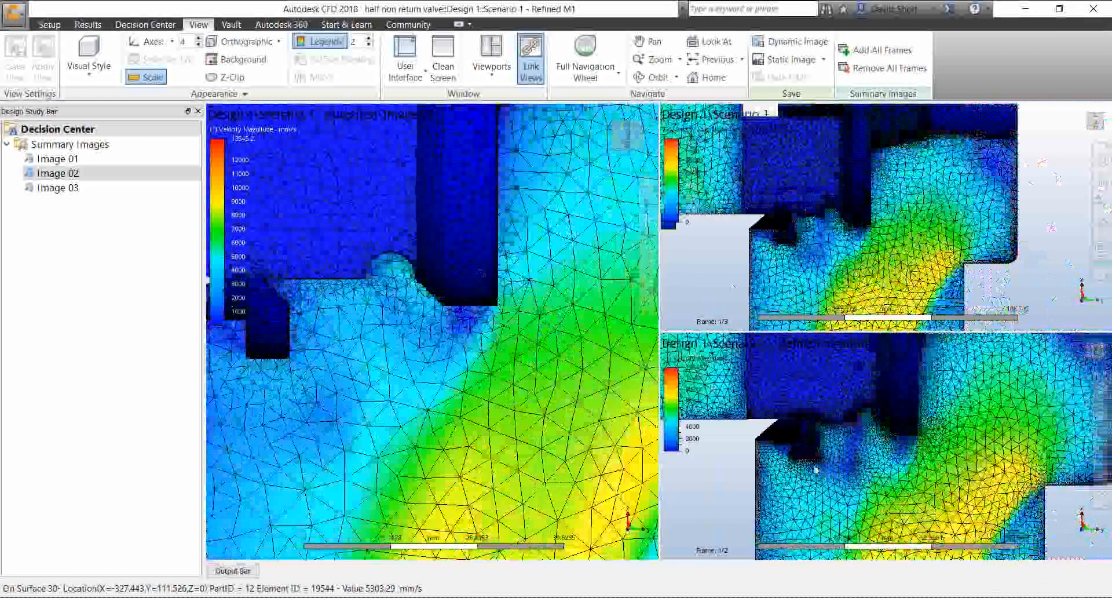
pyautogui.scroll(-3, 308, 267)
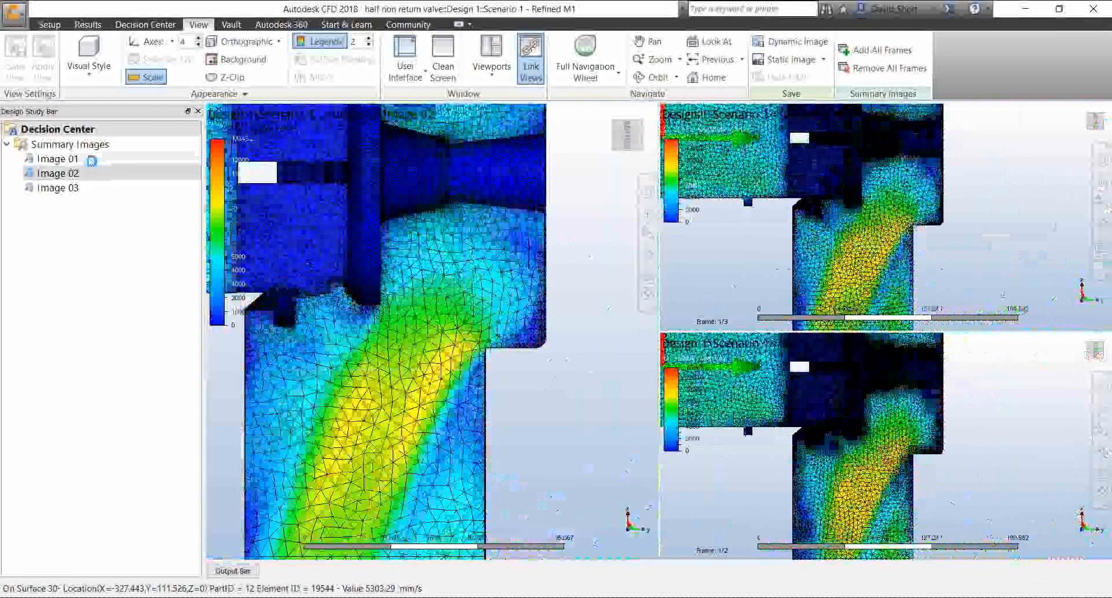
# Display Image 01 and remove frames so the two small viewports show Refined M1 and Refined M2 beside the large Autosized one
pyautogui.doubleClick(92, 160)
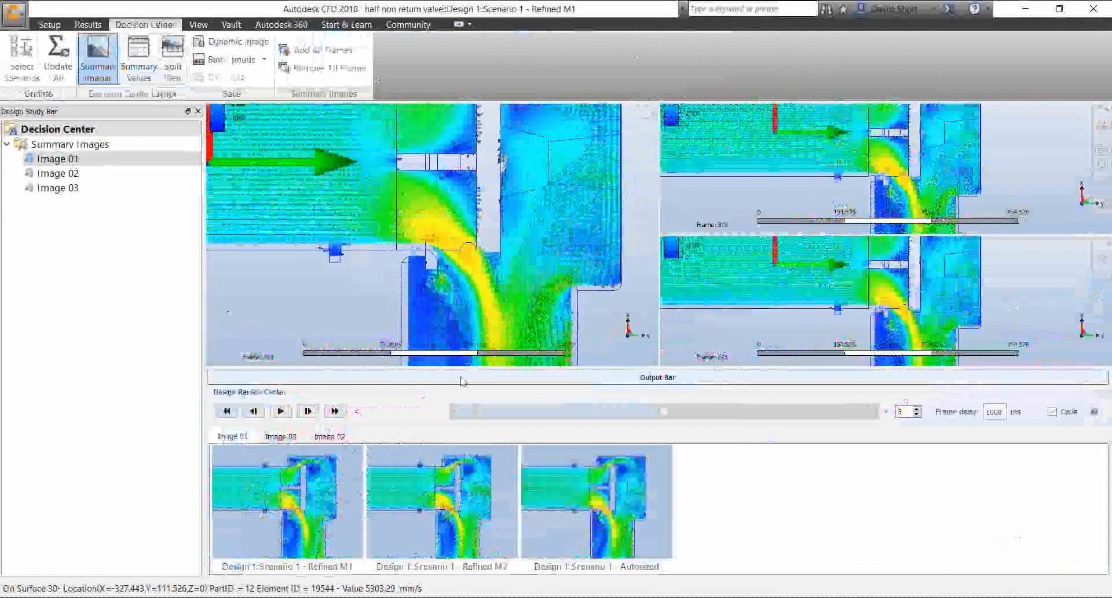
pyautogui.click(463, 381)
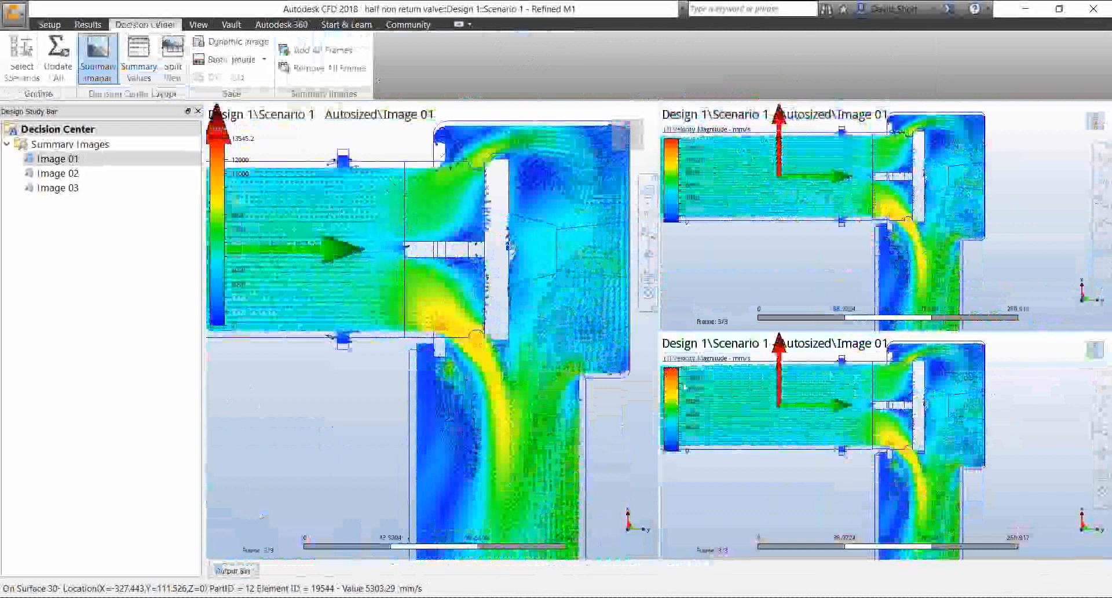
pyautogui.rightClick(808, 257)
pyautogui.click(821, 261)
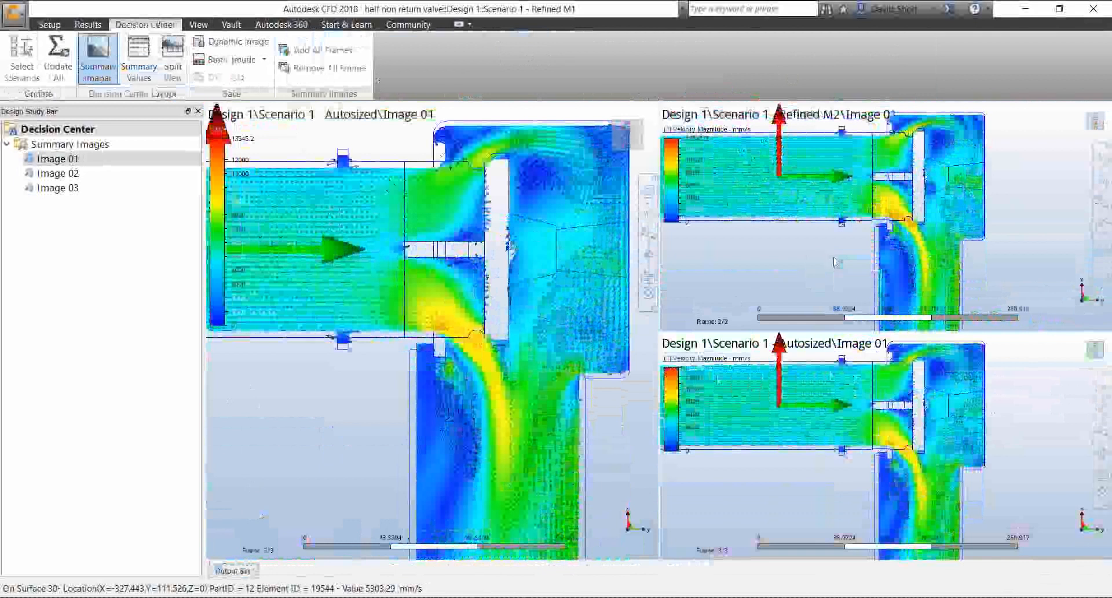
pyautogui.rightClick(795, 259)
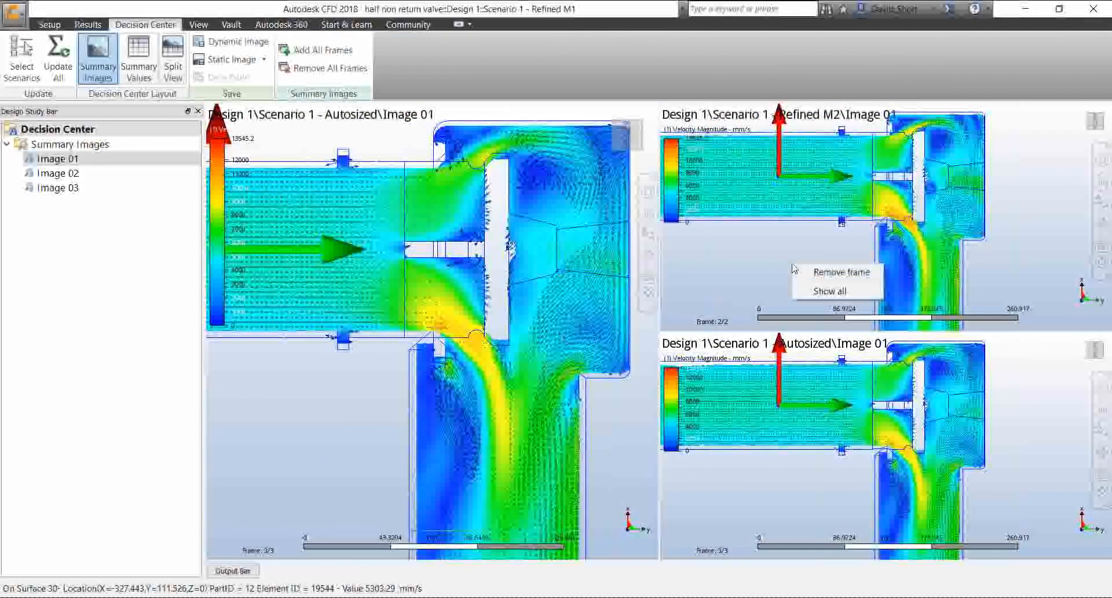
pyautogui.click(833, 270)
pyautogui.rightClick(809, 431)
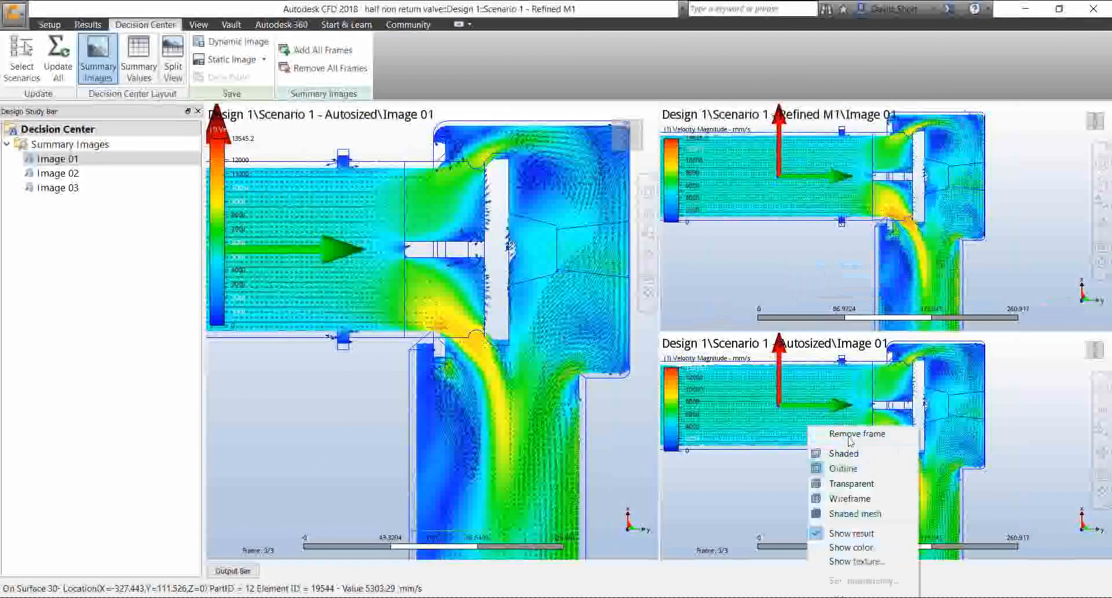
pyautogui.click(818, 440)
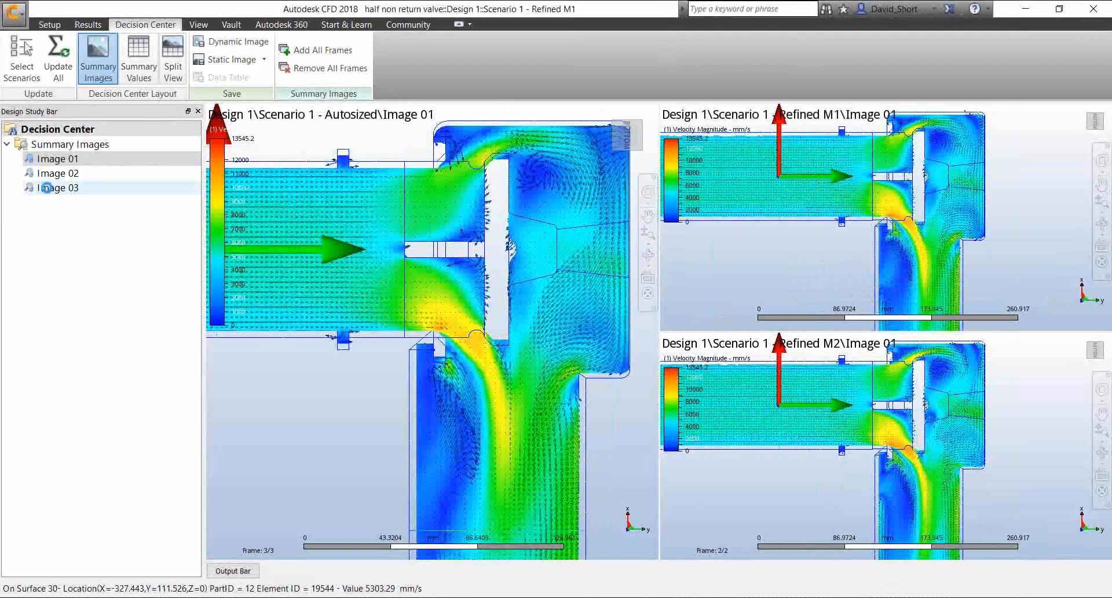
# Compare summary Images 01, 02 and 03, examining the velocity vectors and mesh of the valve section
pyautogui.click(46, 188)
pyautogui.click(67, 159)
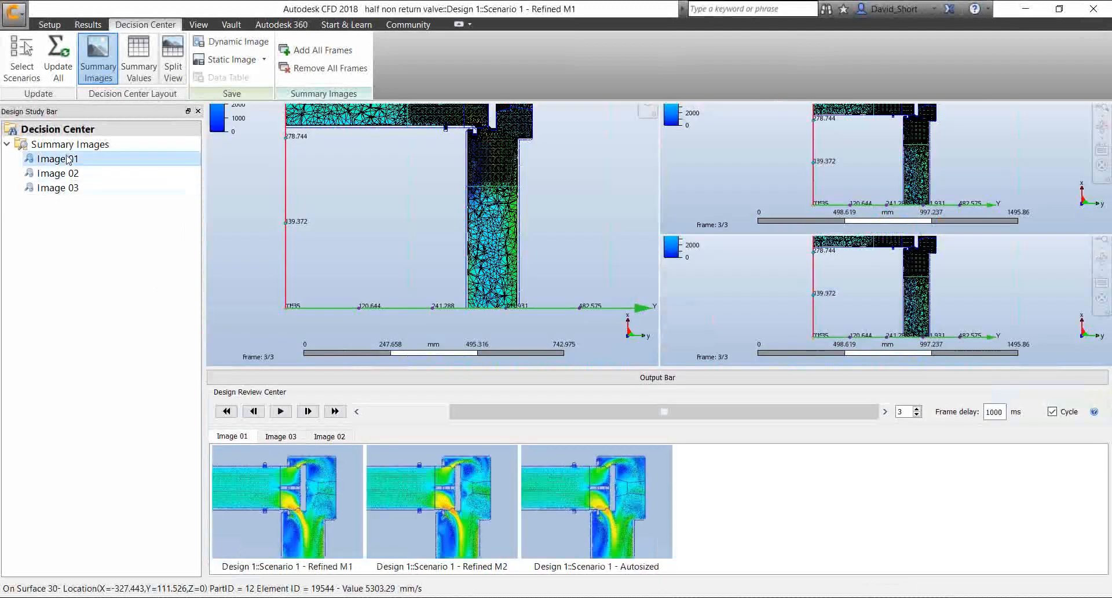
pyautogui.click(57, 174)
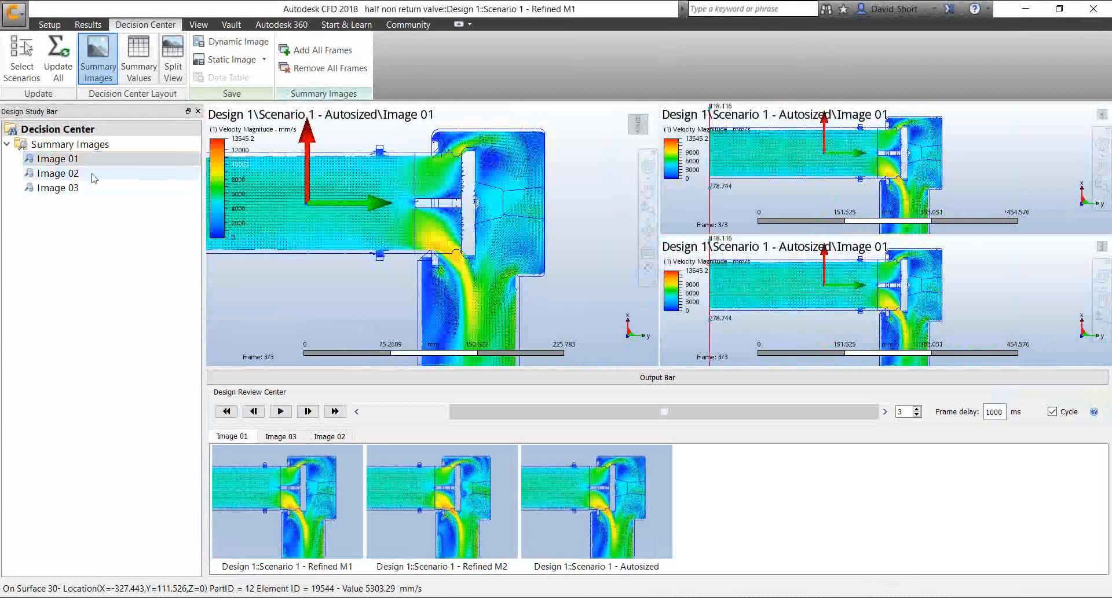
pyautogui.click(80, 188)
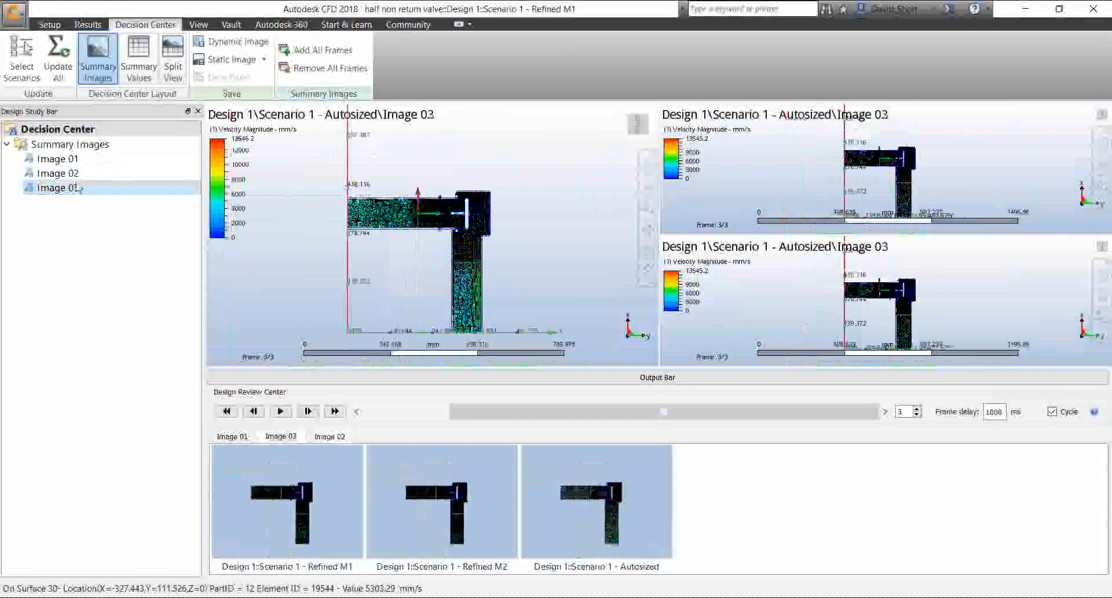
pyautogui.click(61, 158)
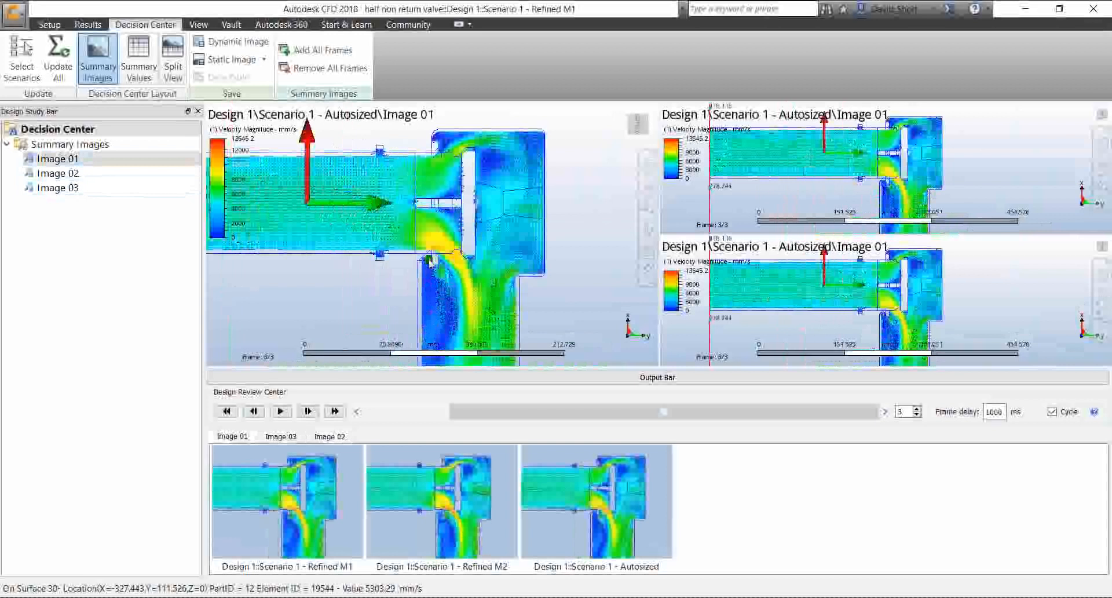
pyautogui.scroll(2, 431, 261)
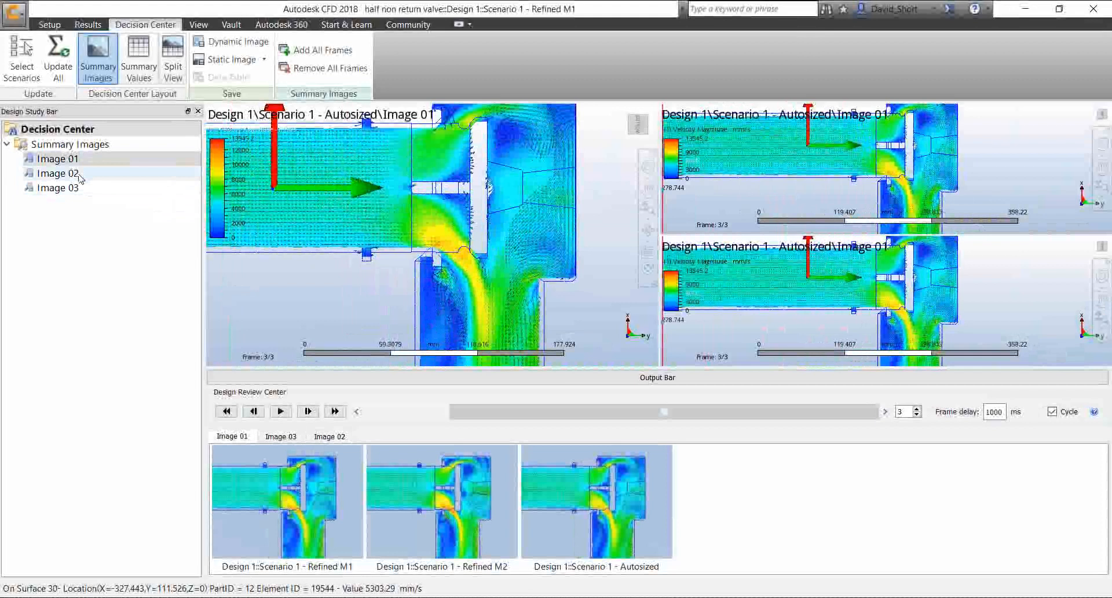
pyautogui.click(79, 176)
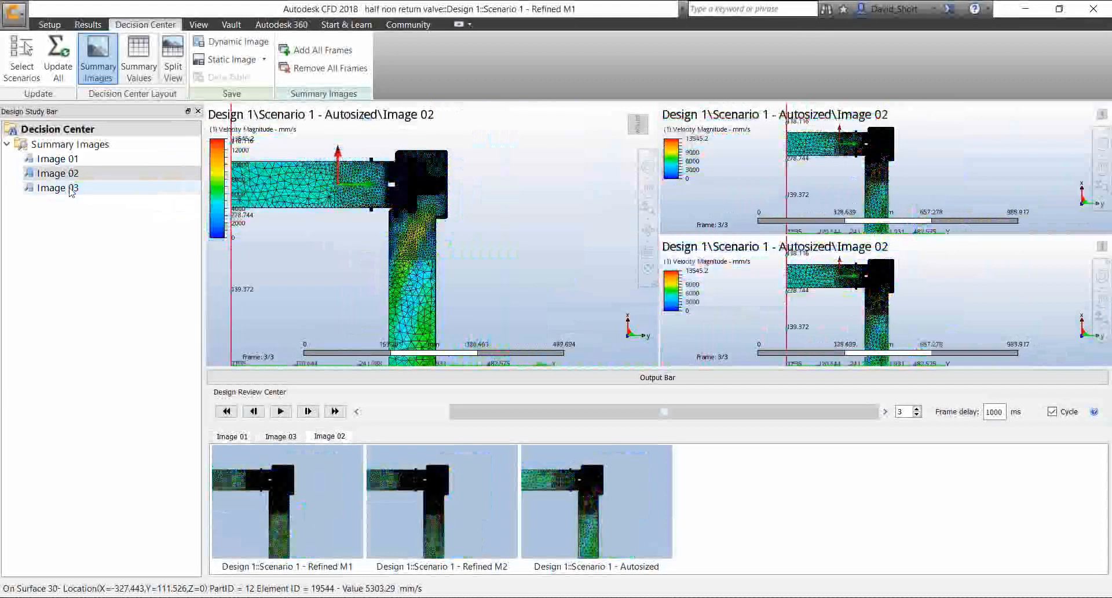
pyautogui.click(65, 160)
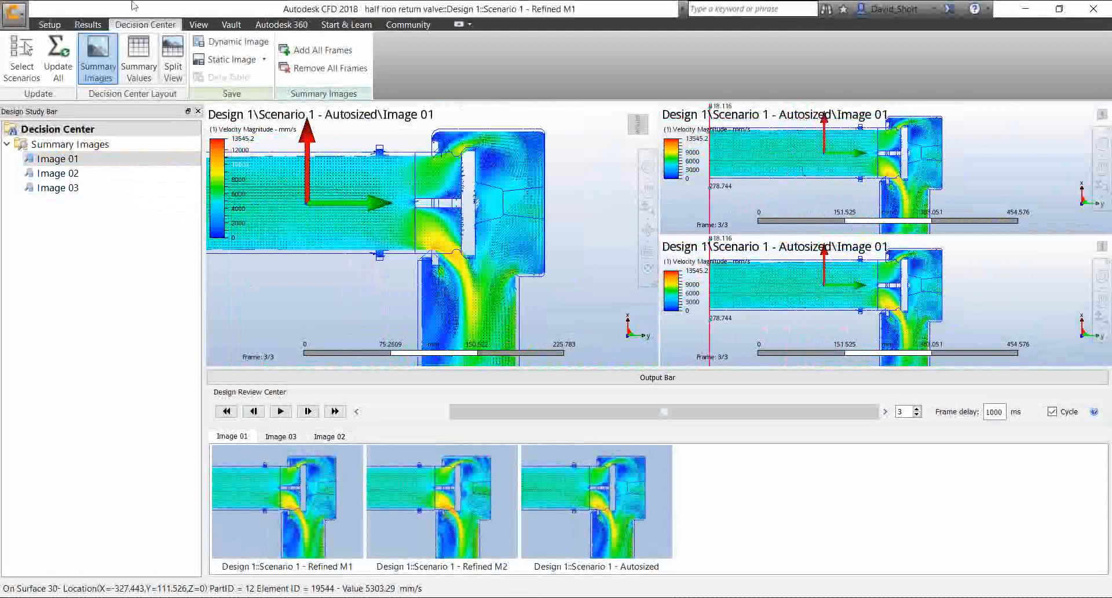
# Return to the Refined M1 results and change the whole model's visual style from mesh display to Shaded
pyautogui.click(87, 26)
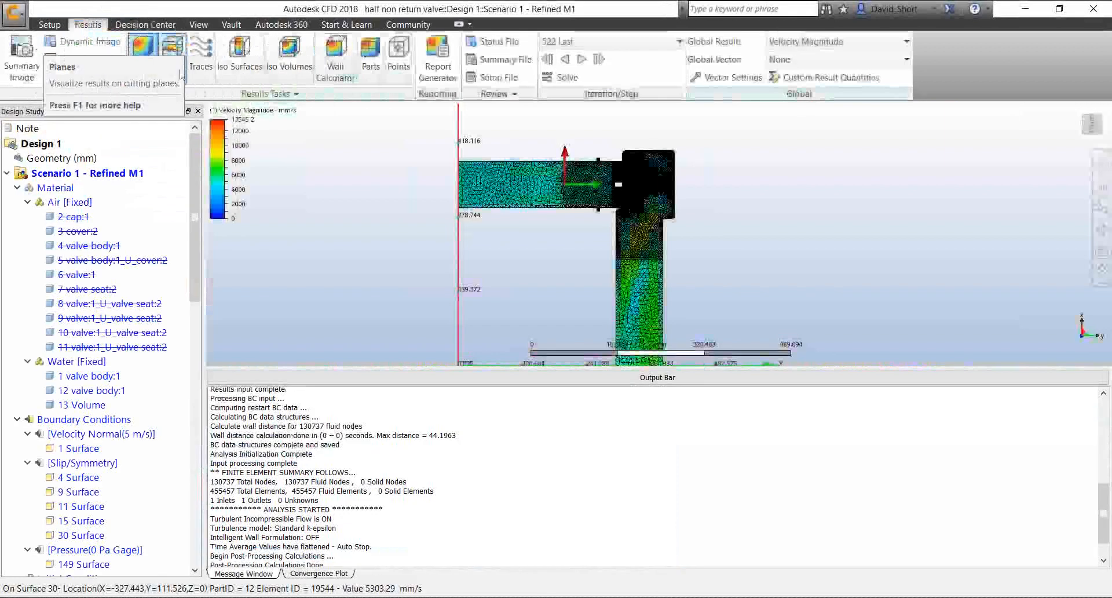
pyautogui.rightClick(514, 193)
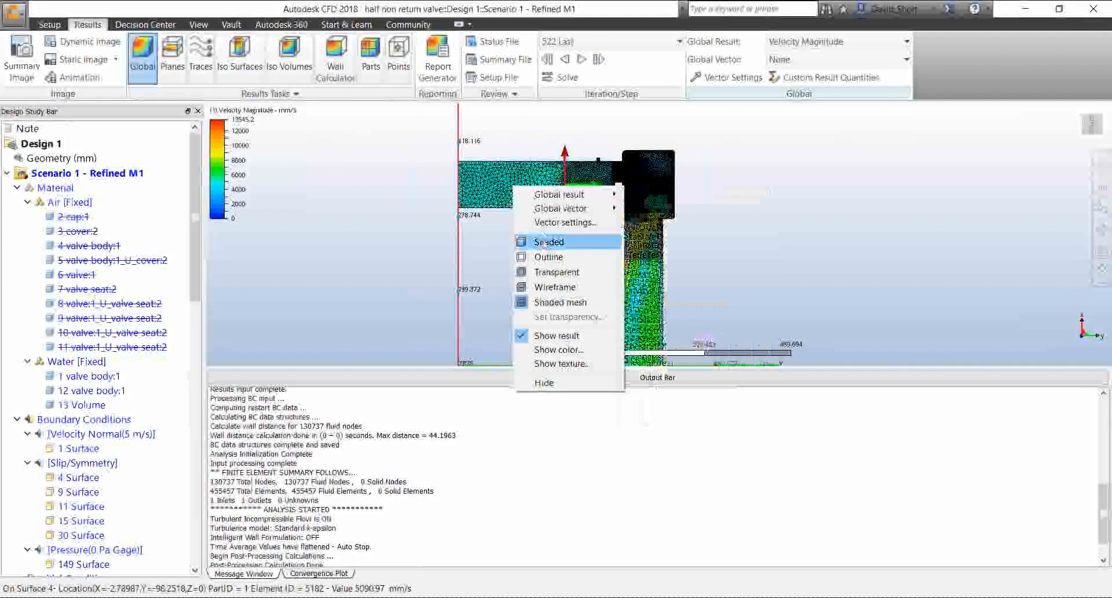
pyautogui.click(547, 242)
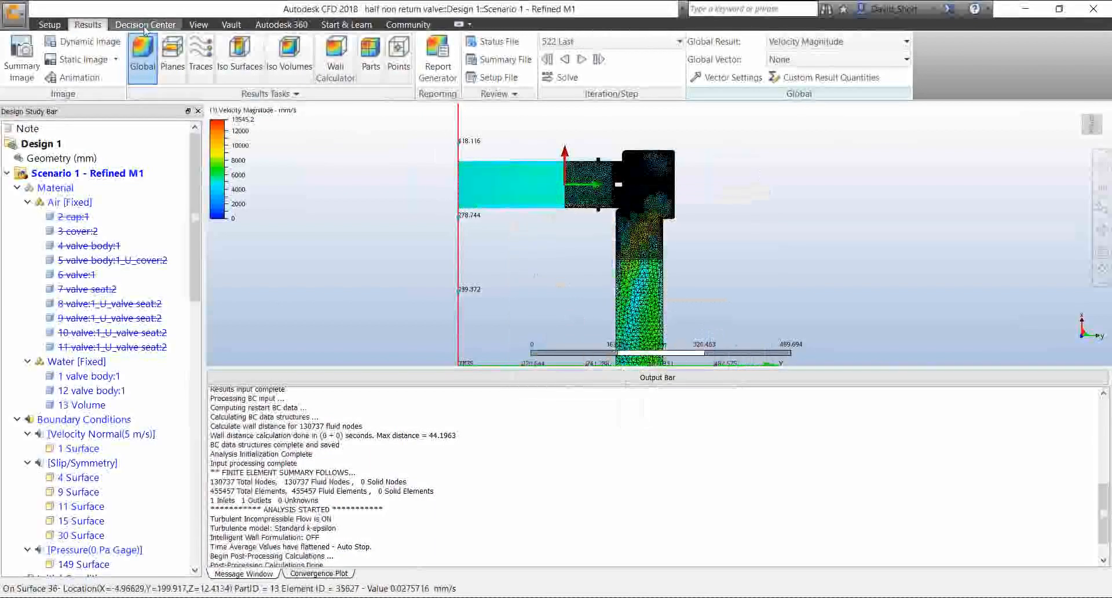
pyautogui.click(206, 27)
pyautogui.click(89, 58)
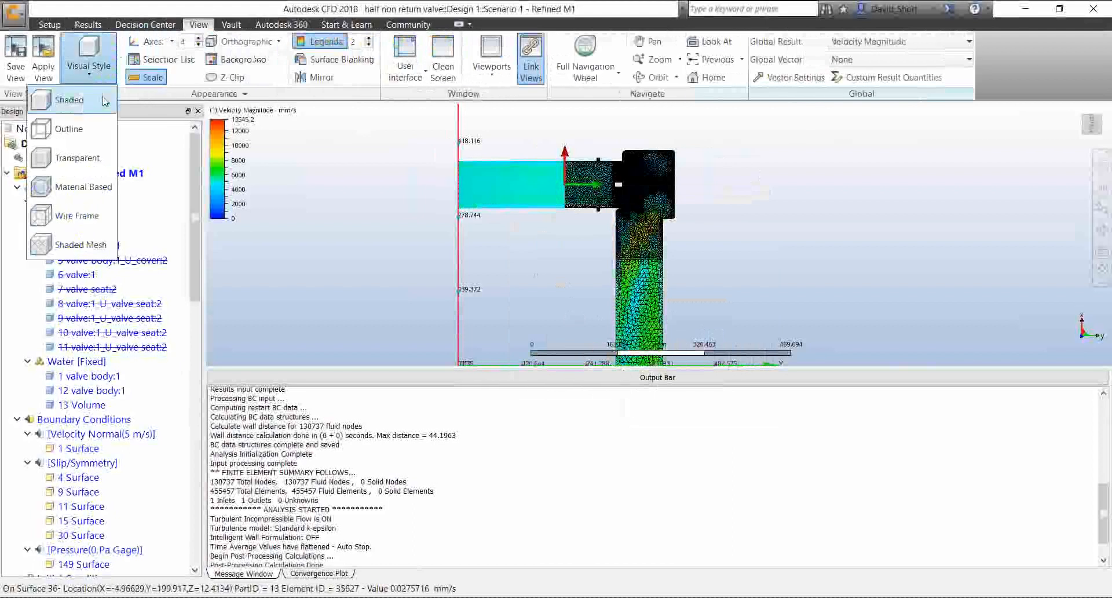
pyautogui.click(58, 95)
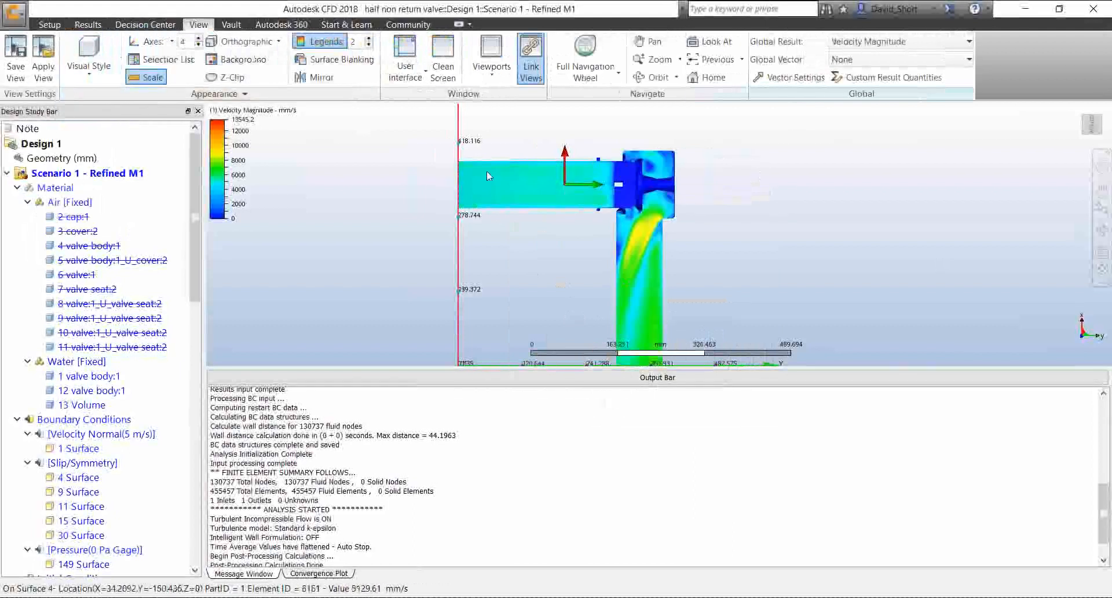
pyautogui.scroll(2, 416, 191)
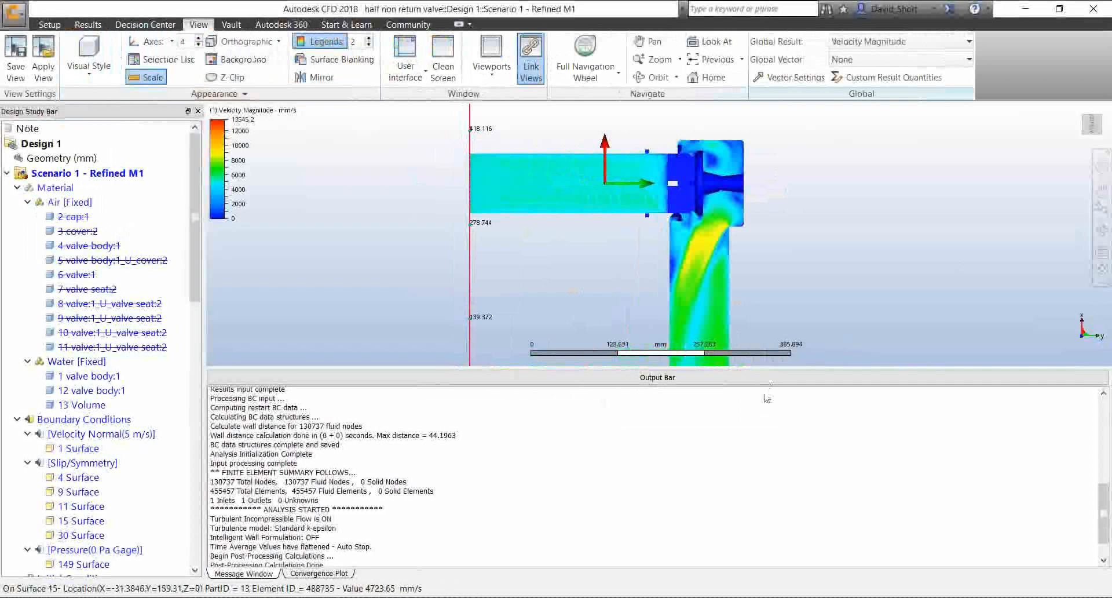
pyautogui.click(773, 379)
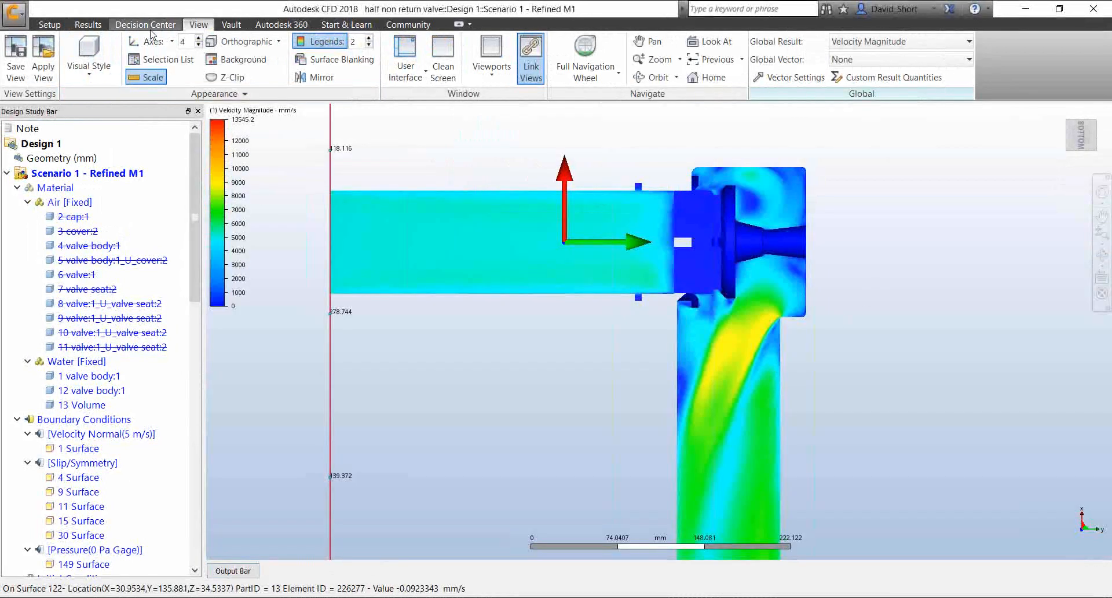
# Add a velocity magnitude results plane and align it normal to the Z axis so it sections the valve and both pipes lengthwise
pyautogui.click(88, 24)
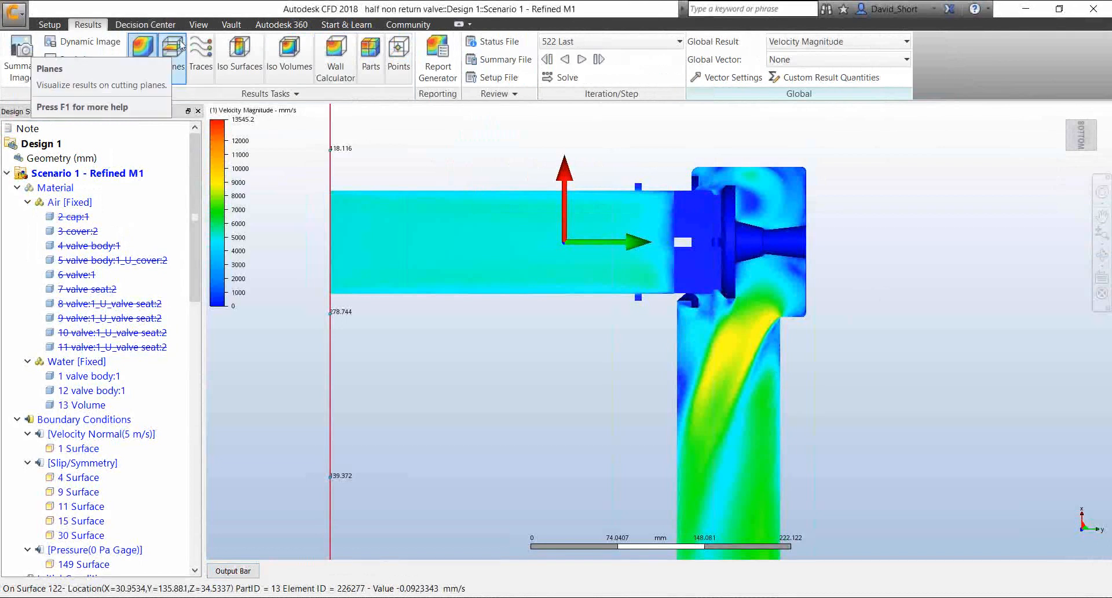
pyautogui.click(174, 52)
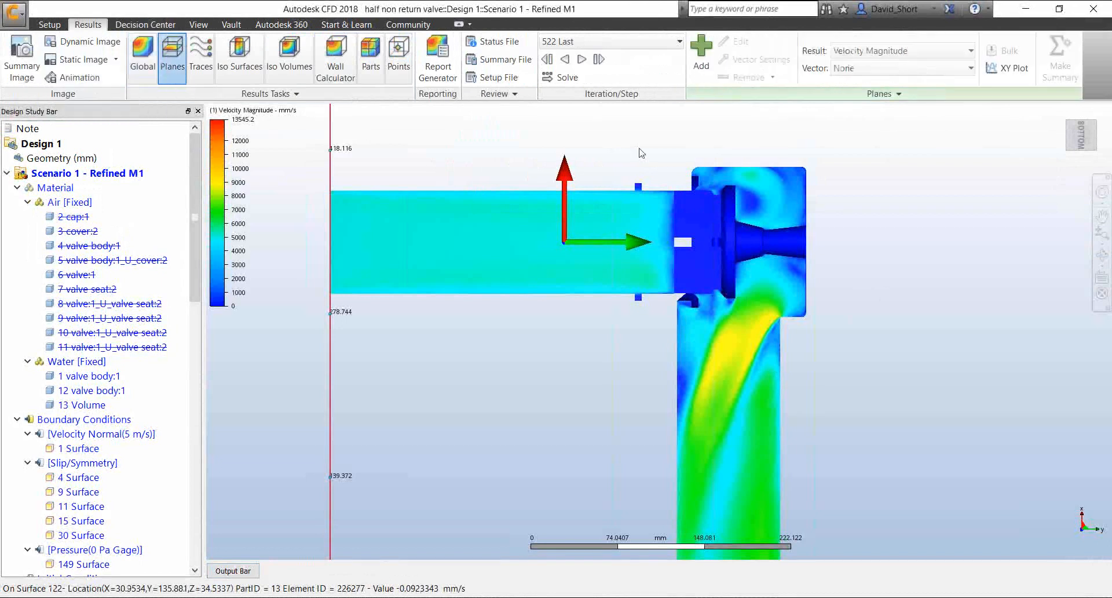
pyautogui.click(700, 52)
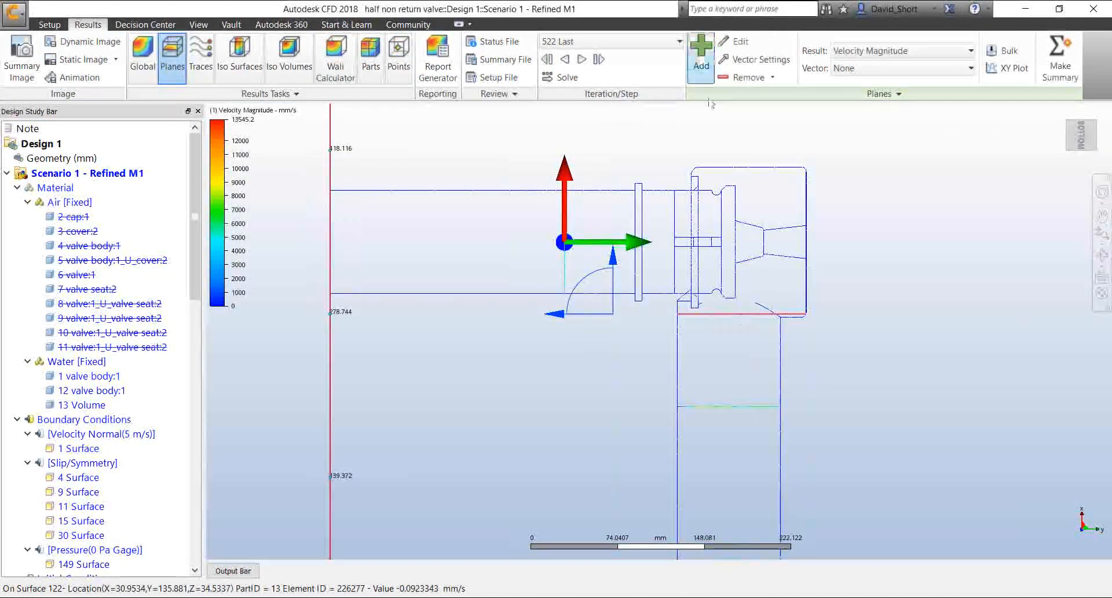
pyautogui.keyDown('shift'); pyautogui.moveTo(835, 343); pyautogui.dragTo(838, 378, button='middle'); pyautogui.keyUp('shift')
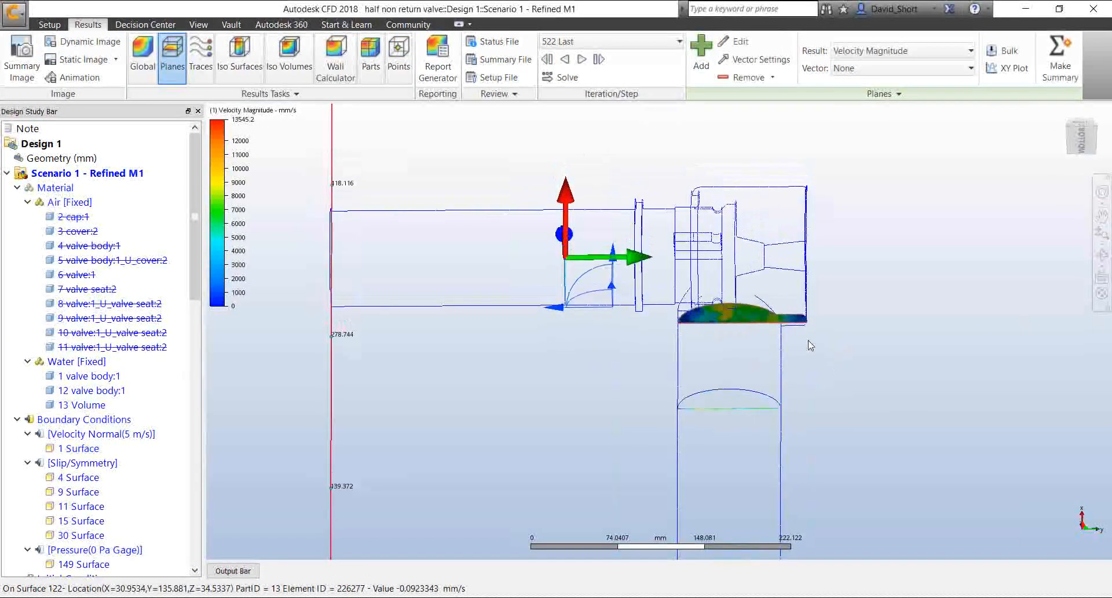
pyautogui.click(746, 320)
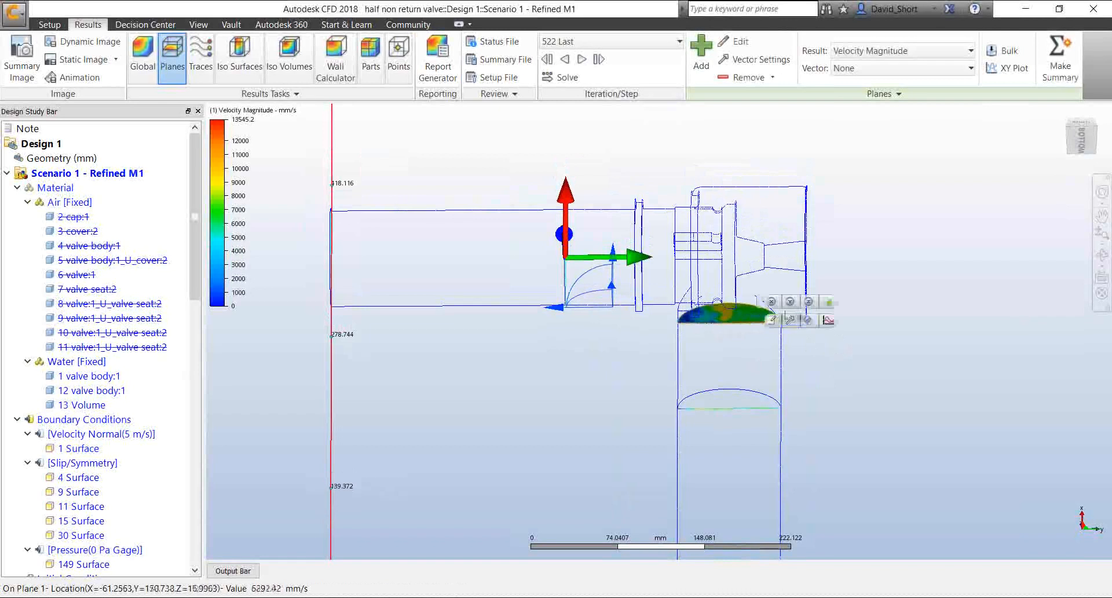
pyautogui.click(810, 304)
pyautogui.keyDown('shift'); pyautogui.moveTo(604, 406); pyautogui.dragTo(617, 293, button='middle'); pyautogui.keyUp('shift')
pyautogui.moveTo(617, 291); pyautogui.dragTo(617, 296)
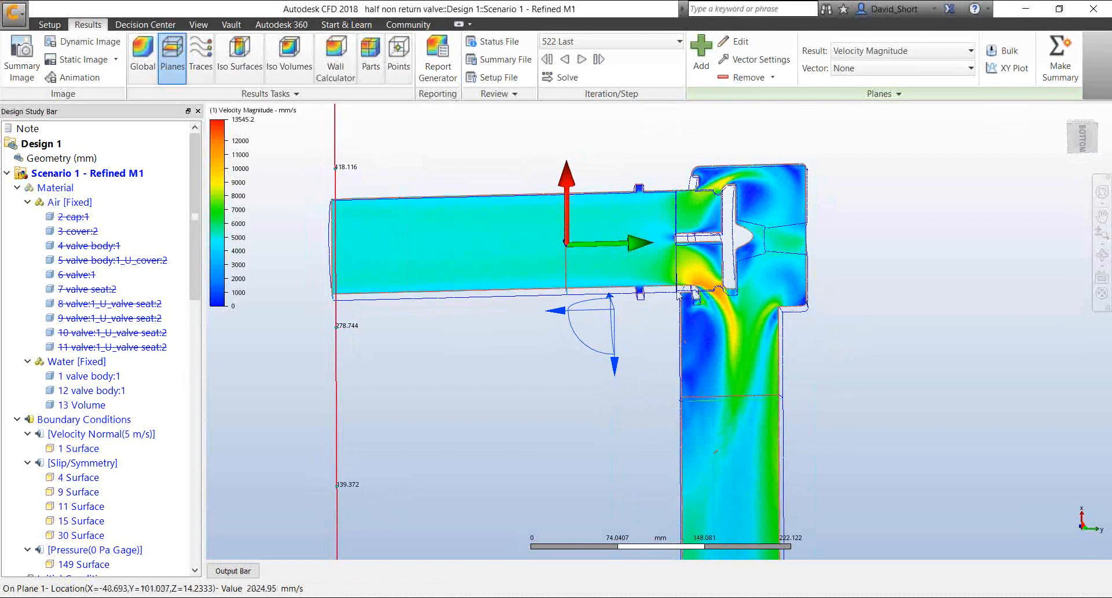
# Capture the sectioned velocity plane as a summary image and display Image 04 in the Decision Center with the whole valve in view
pyautogui.click(25, 50)
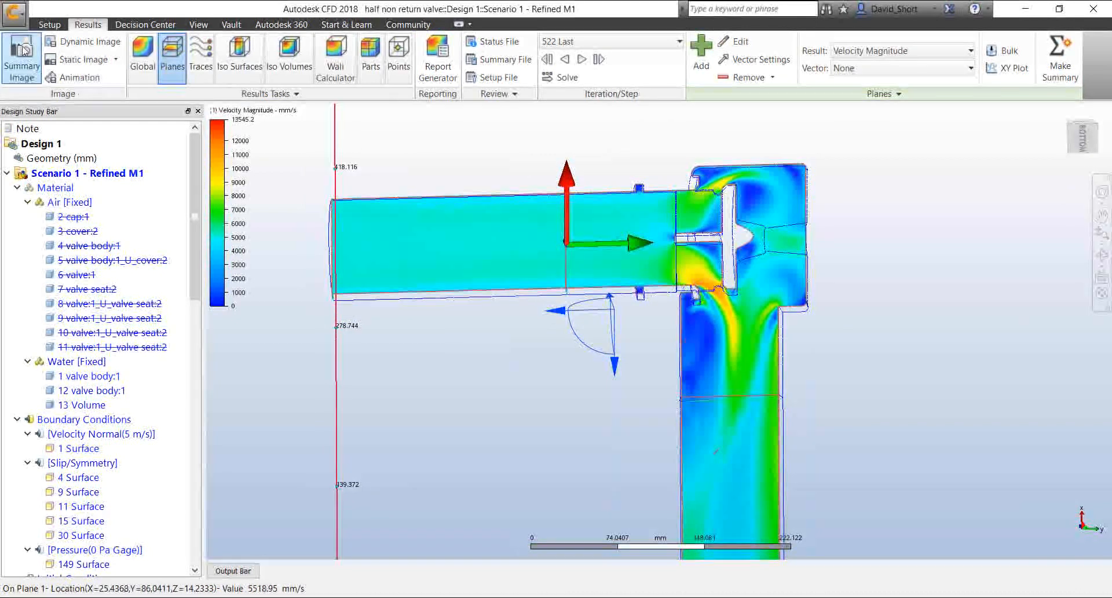
pyautogui.click(145, 25)
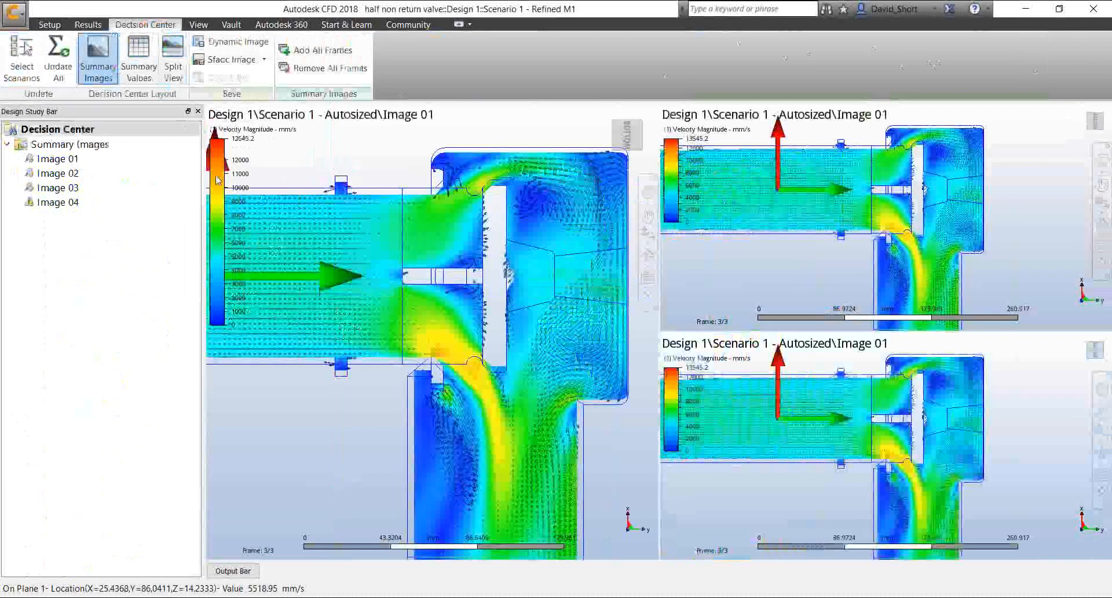
pyautogui.click(87, 203)
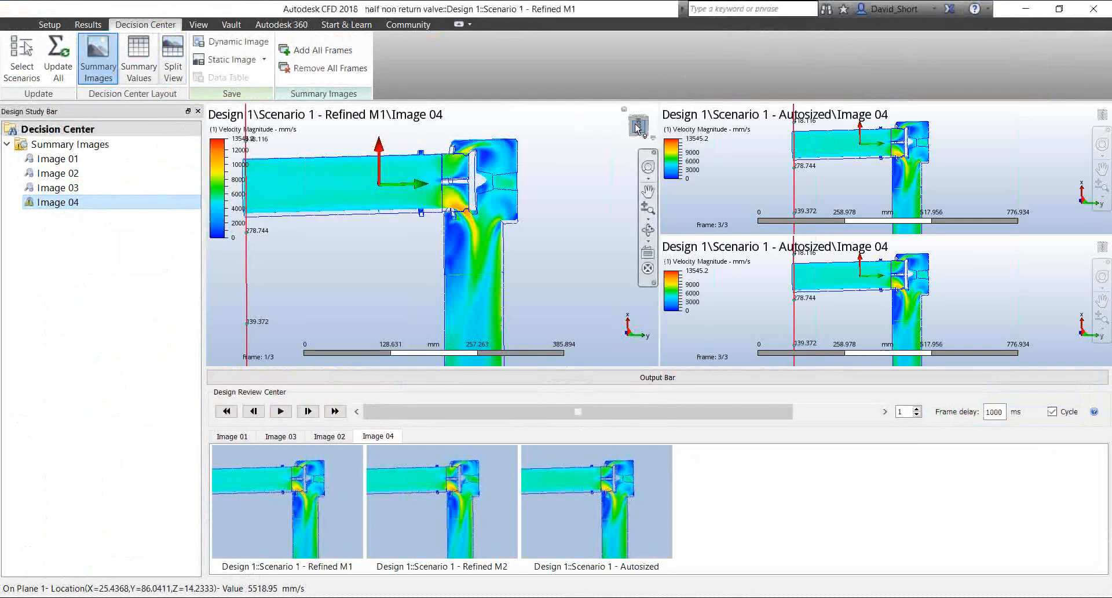
pyautogui.scroll(-4, 508, 265)
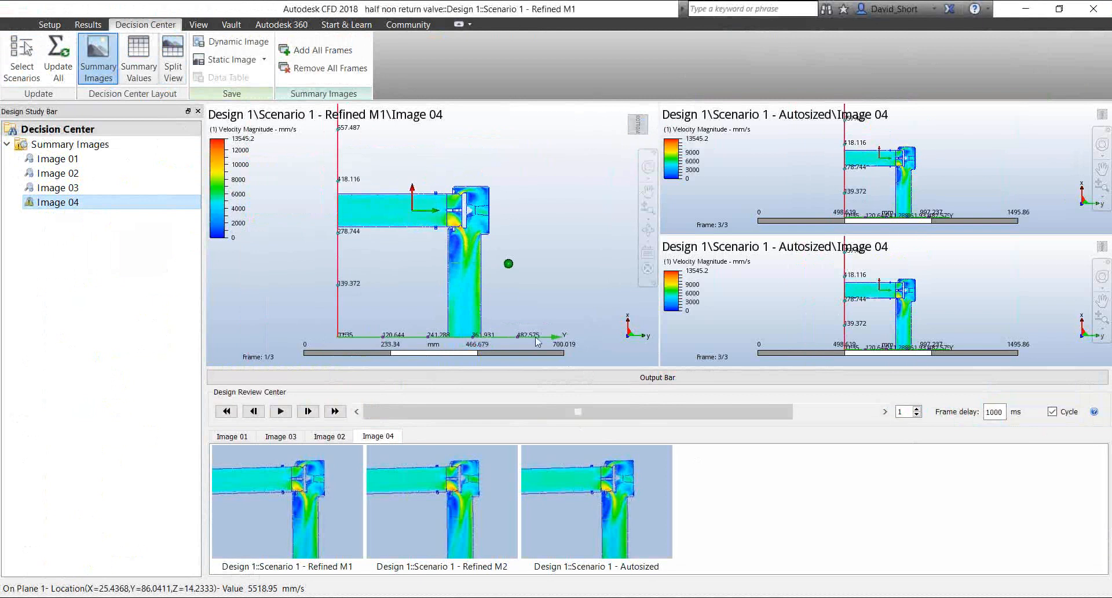
pyautogui.click(544, 381)
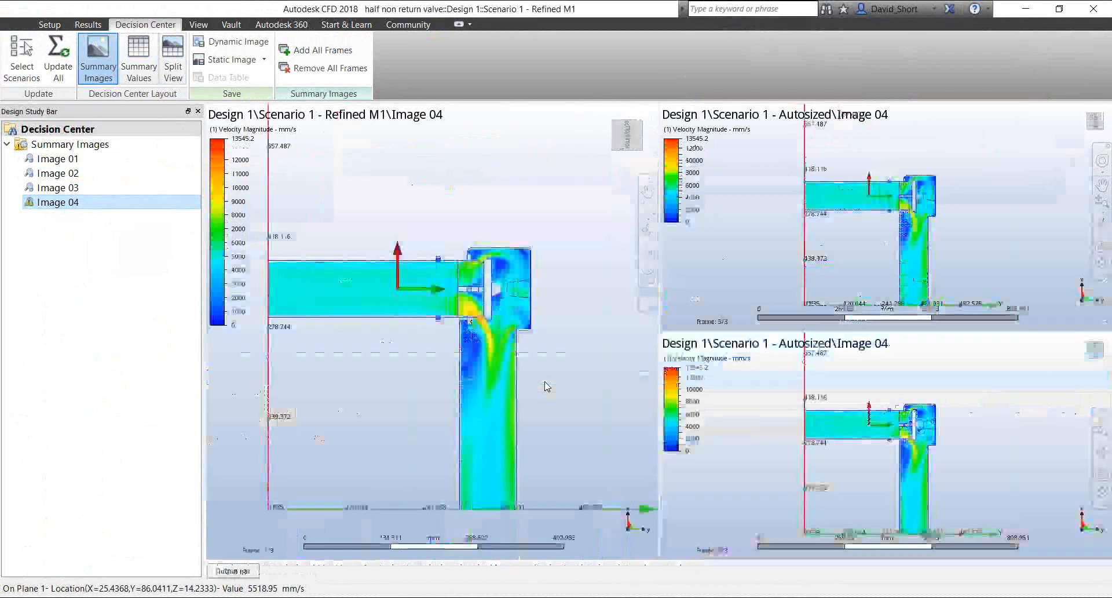
# Remove the Refined M1 and Refined M2 frames from the large Image 04 viewport so it shows Autosized around the outlet bend
pyautogui.rightClick(491, 159)
pyautogui.click(524, 160)
pyautogui.rightClick(479, 153)
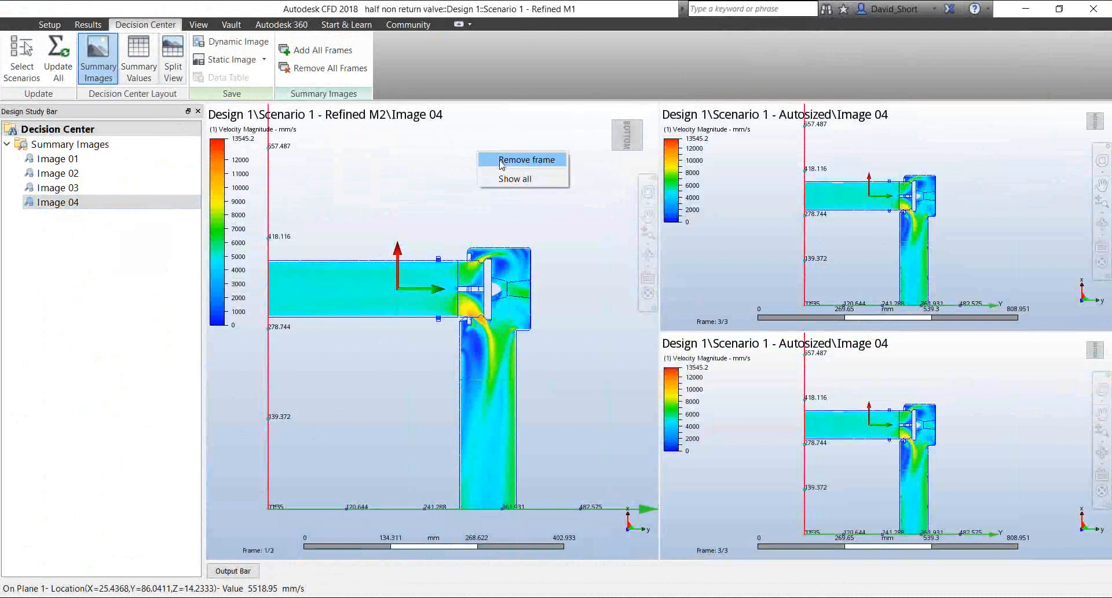
pyautogui.click(502, 160)
pyautogui.scroll(2, 486, 417)
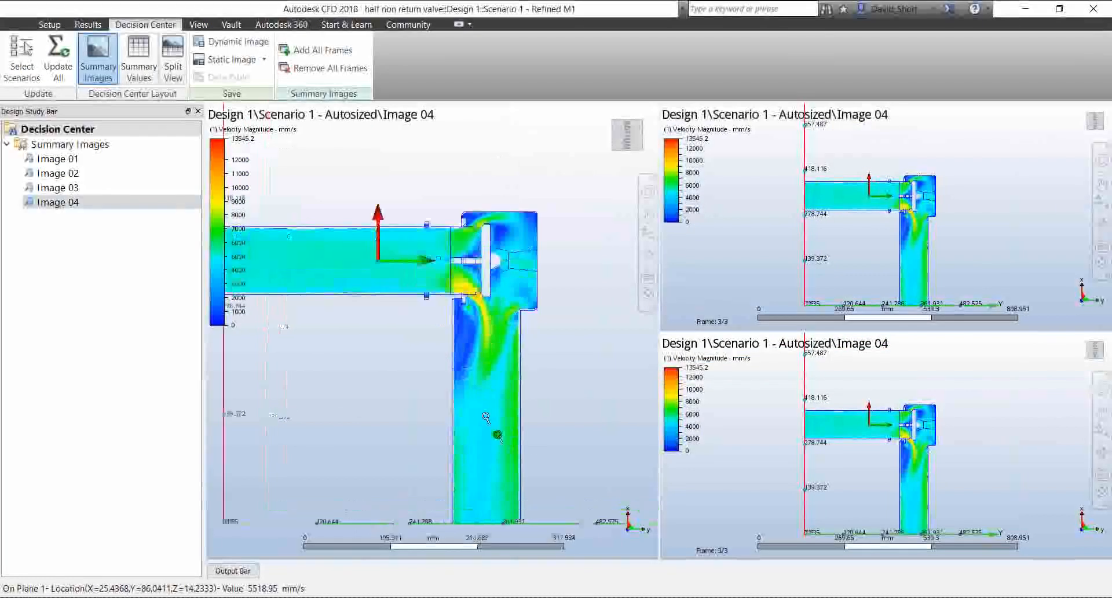
pyautogui.scroll(3, 486, 417)
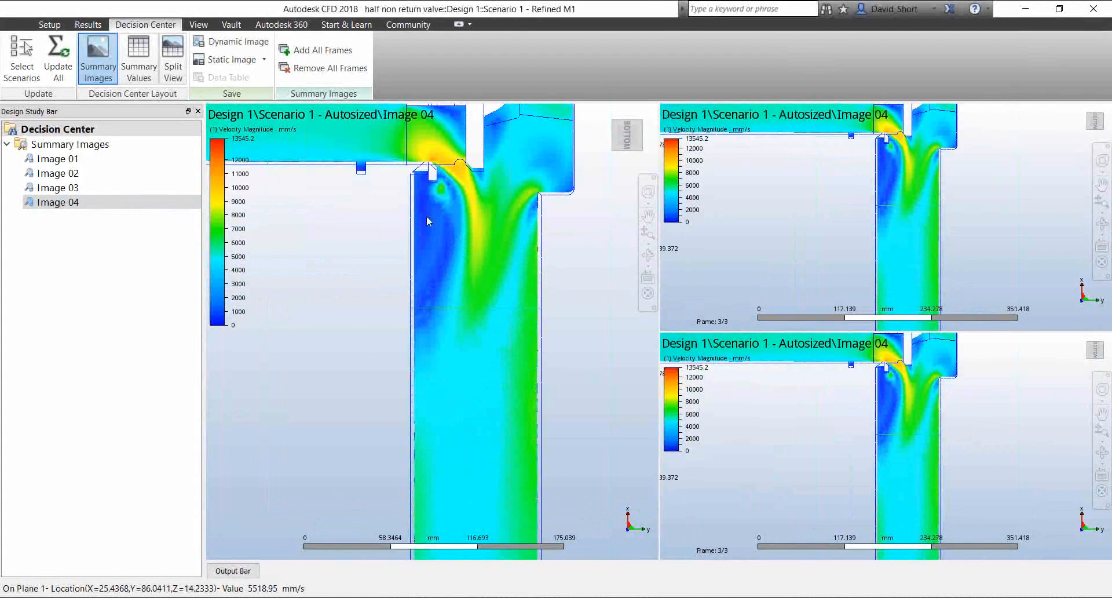
# Remove Image 04 frames so the upper small viewport shows Refined M2 and the lower one Refined M1, close up on the outlet flow
pyautogui.rightClick(771, 232)
pyautogui.click(784, 245)
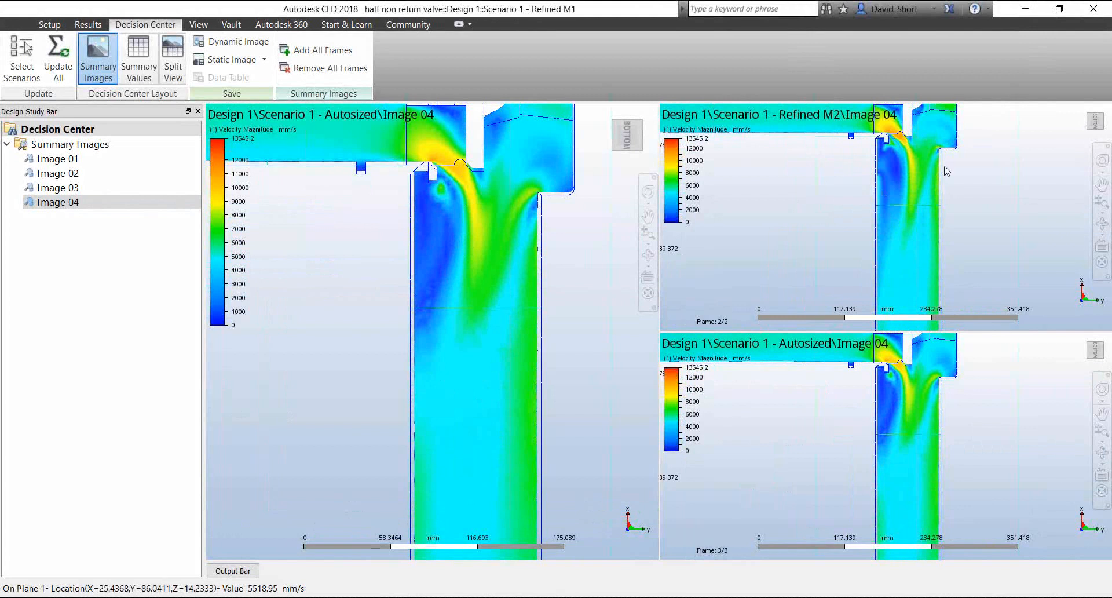
pyautogui.scroll(2, 921, 163)
pyautogui.scroll(5, 920, 162)
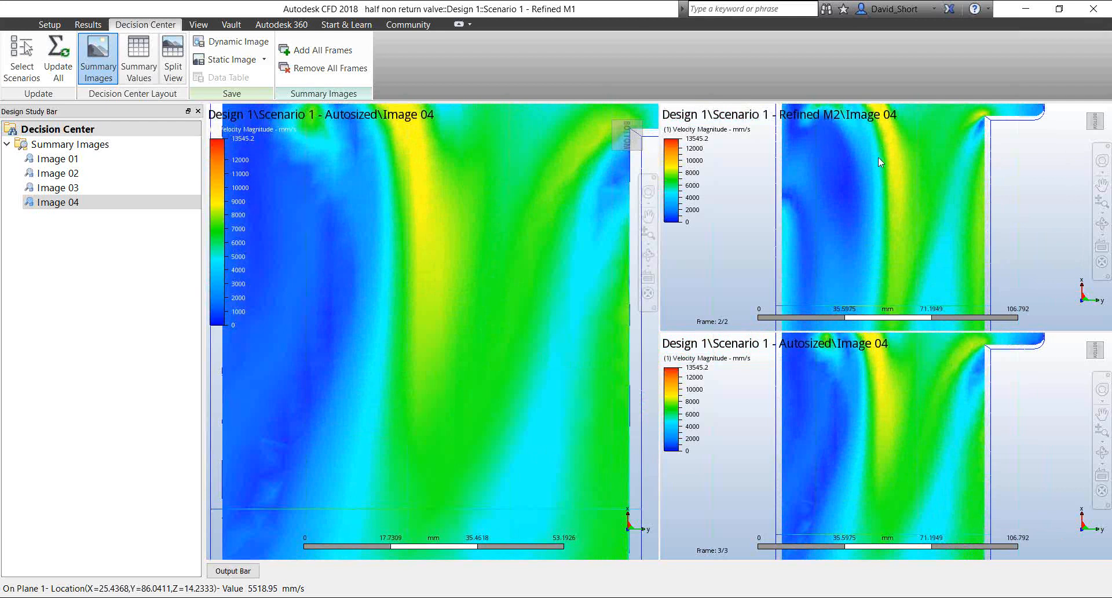
pyautogui.rightClick(891, 418)
pyautogui.click(926, 422)
pyautogui.rightClick(920, 403)
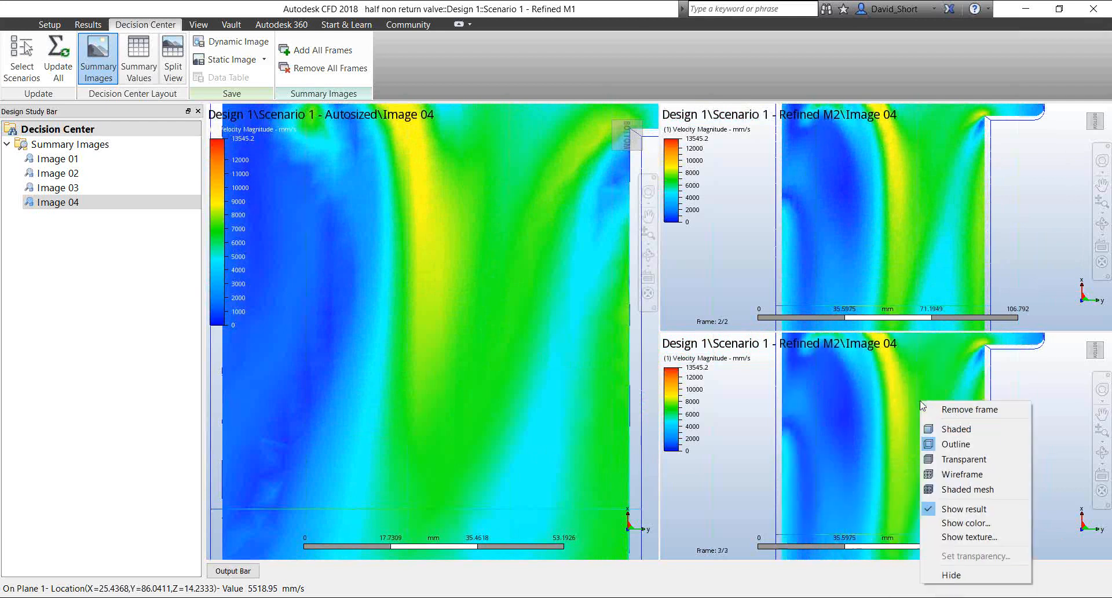
pyautogui.click(926, 407)
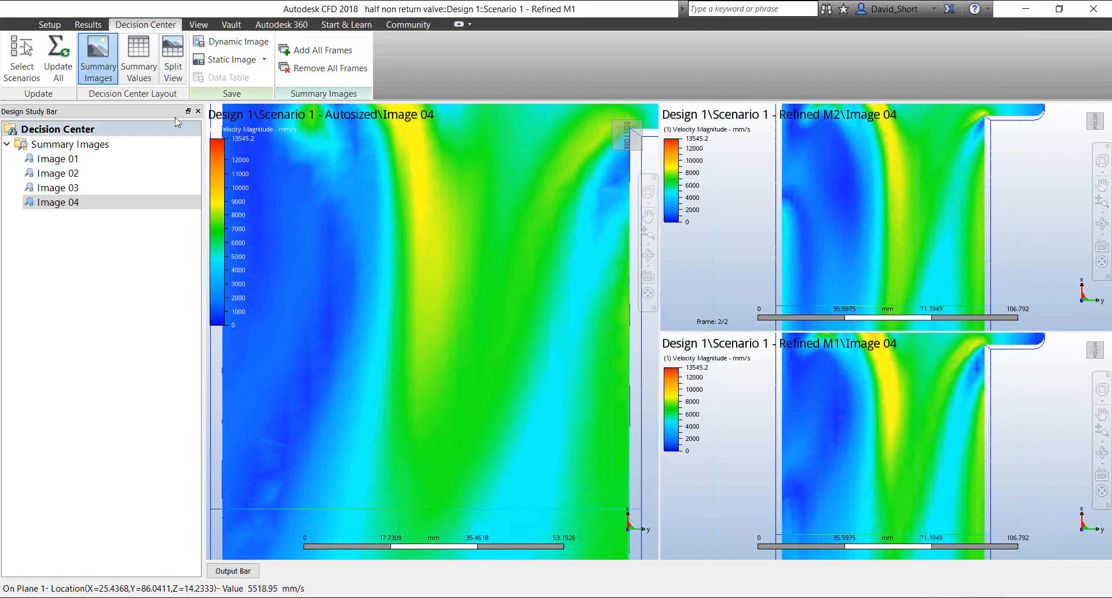
# Return to the Refined M1 results and remove the lengthwise velocity plane
pyautogui.click(84, 26)
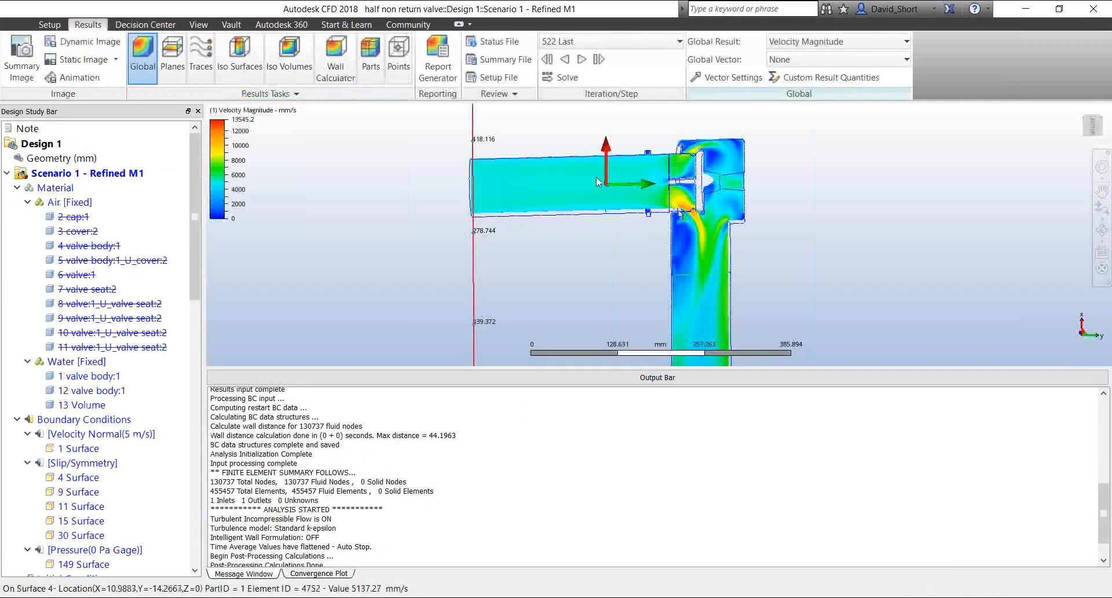
pyautogui.click(172, 55)
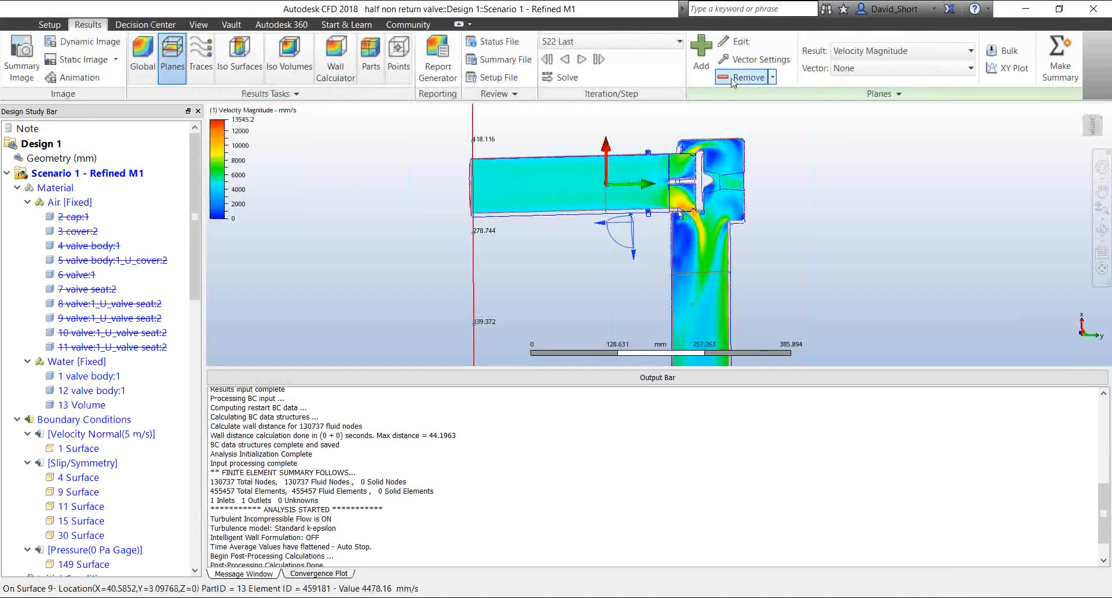
pyautogui.click(732, 79)
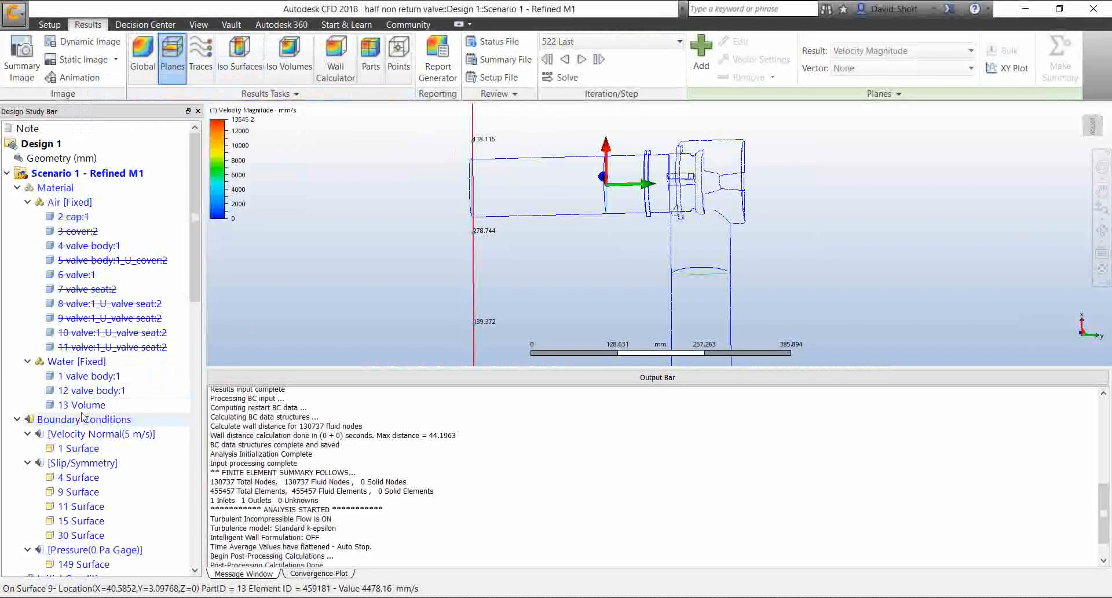
# Add a new velocity magnitude results plane and place it on the inlet face at the open end of the horizontal pipe
pyautogui.scroll(-2, 83, 417)
pyautogui.scroll(-2, 83, 416)
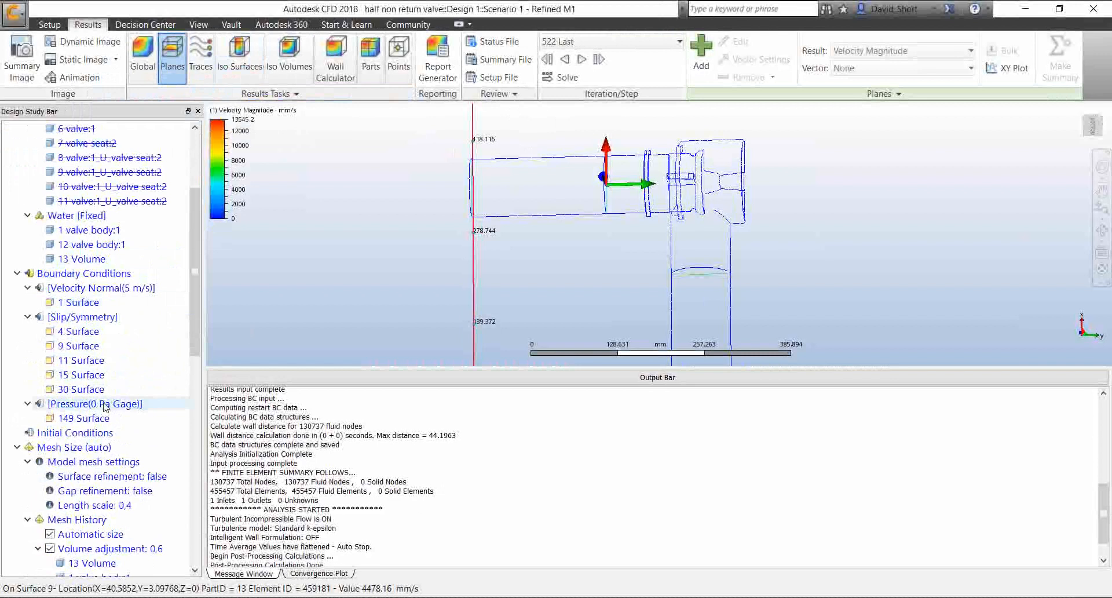
pyautogui.click(508, 378)
pyautogui.scroll(1, 563, 360)
pyautogui.scroll(1, 563, 360)
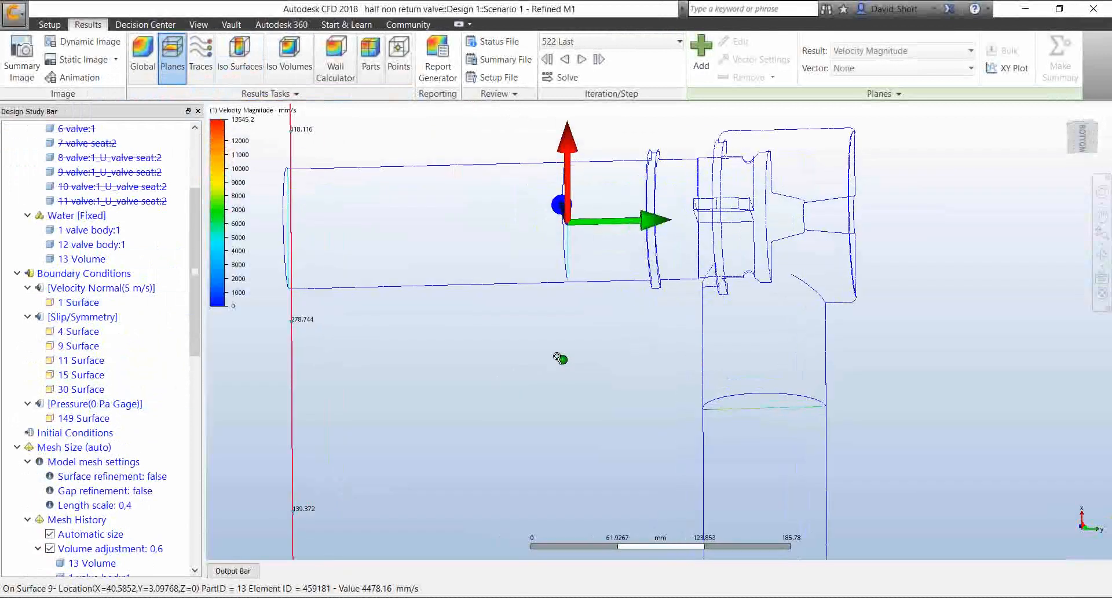
pyautogui.scroll(-3, 558, 359)
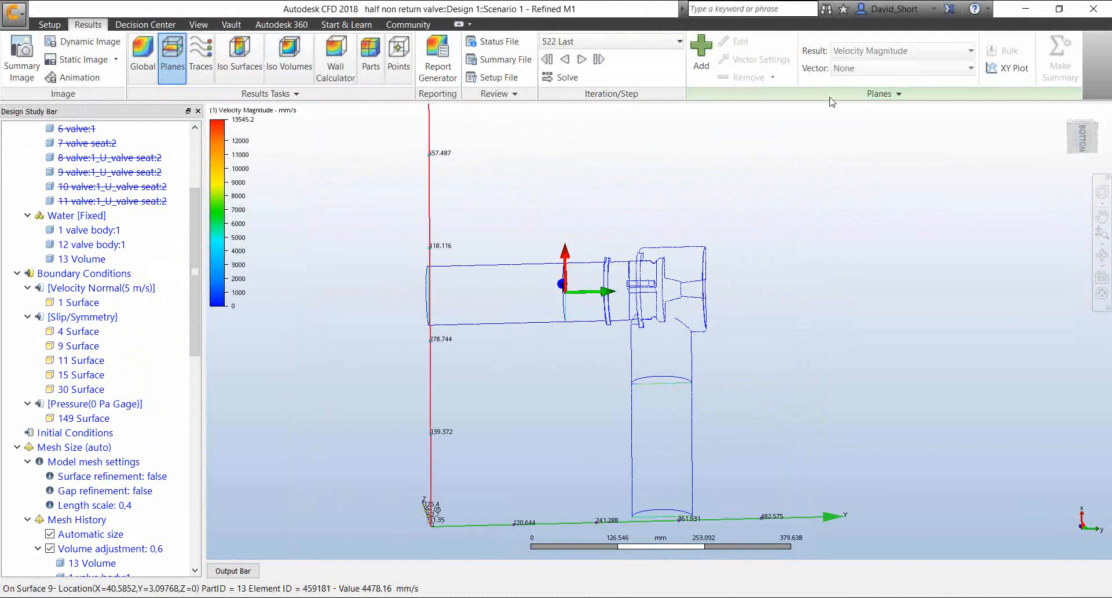
pyautogui.click(701, 52)
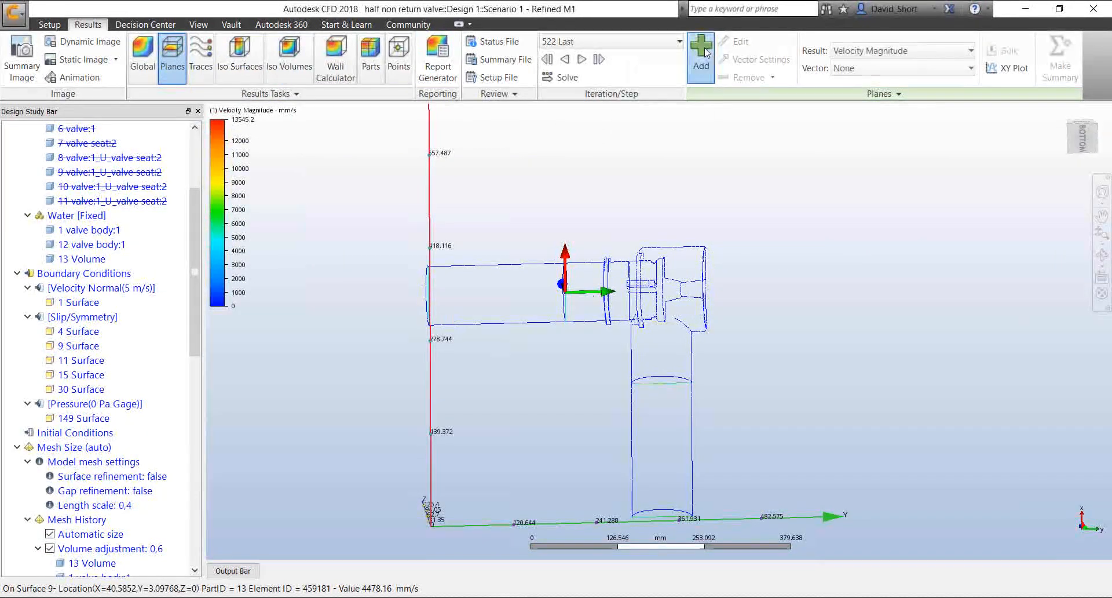
pyautogui.click(669, 328)
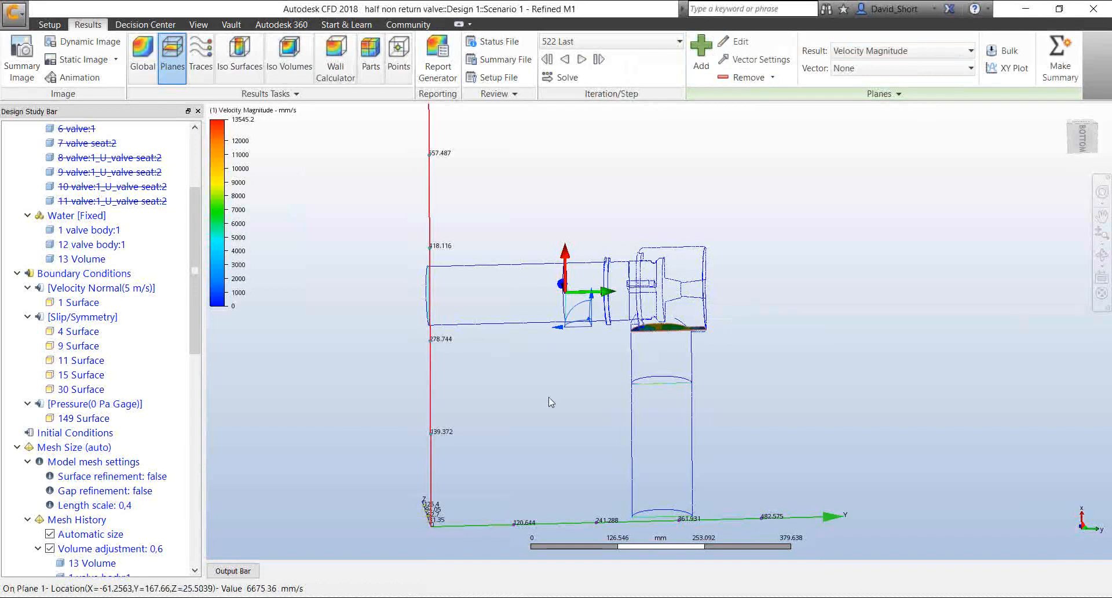
pyautogui.moveTo(519, 383); pyautogui.dragTo(609, 386, button='middle')
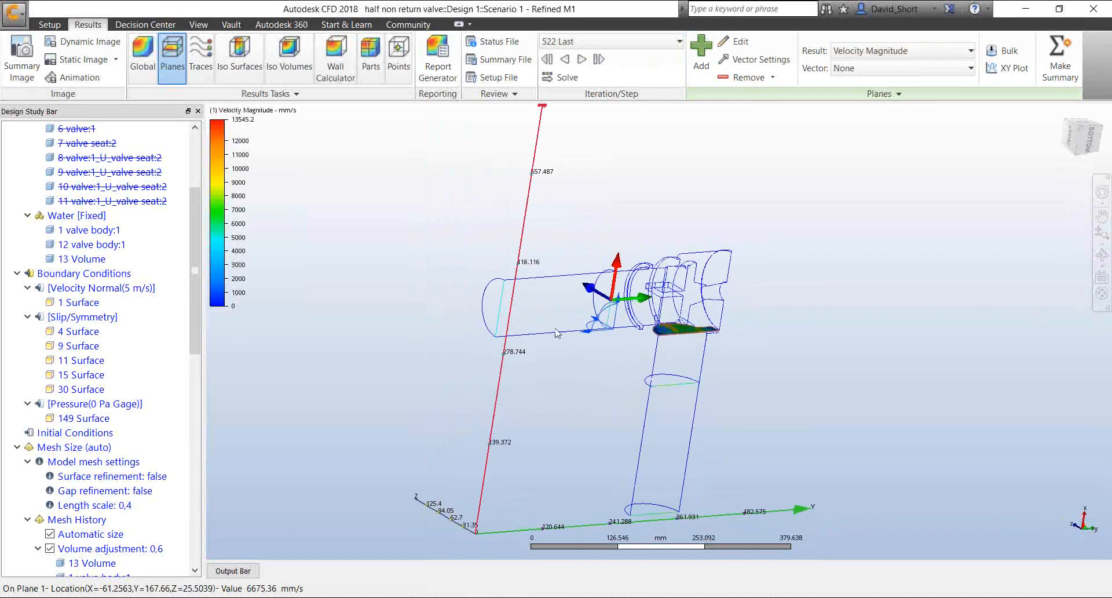
pyautogui.click(495, 305)
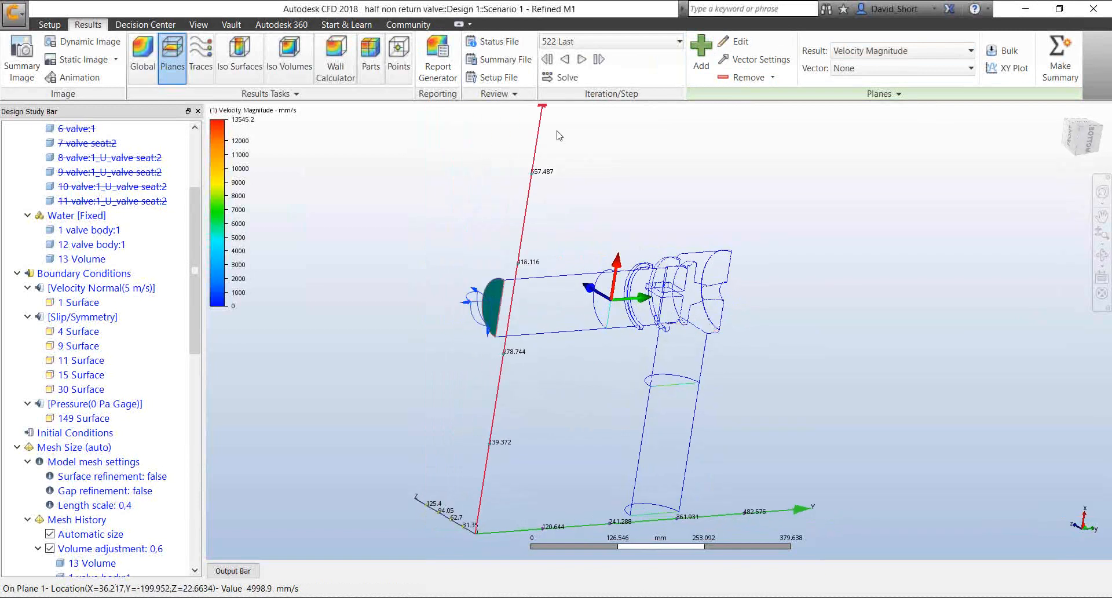
# Make the inlet plane a summary plane and update the Decision Center's summary values for all scenarios
pyautogui.click(1058, 46)
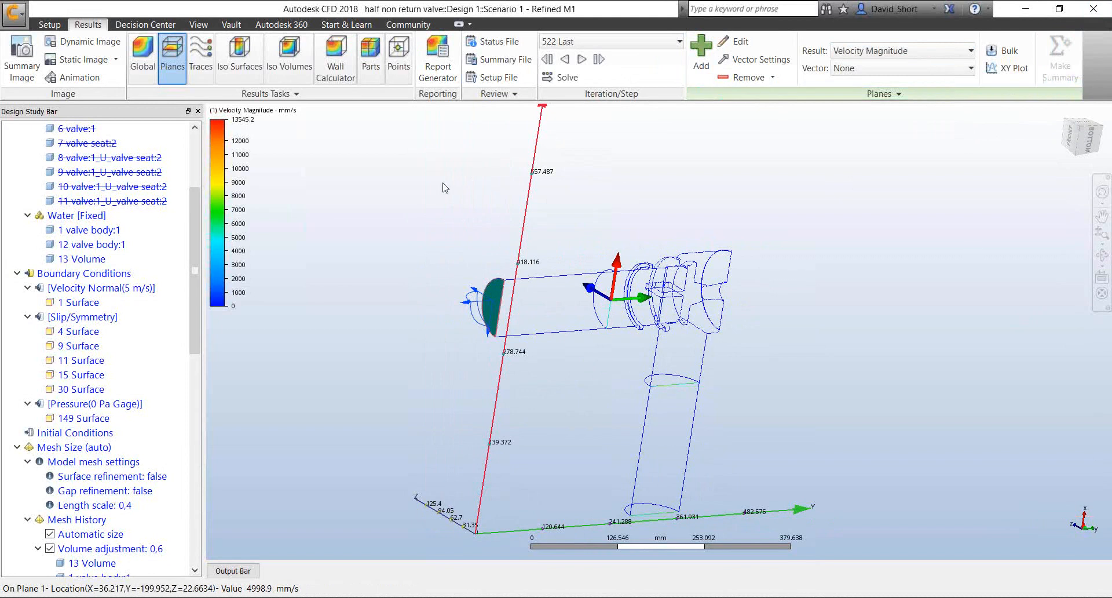
pyautogui.click(157, 26)
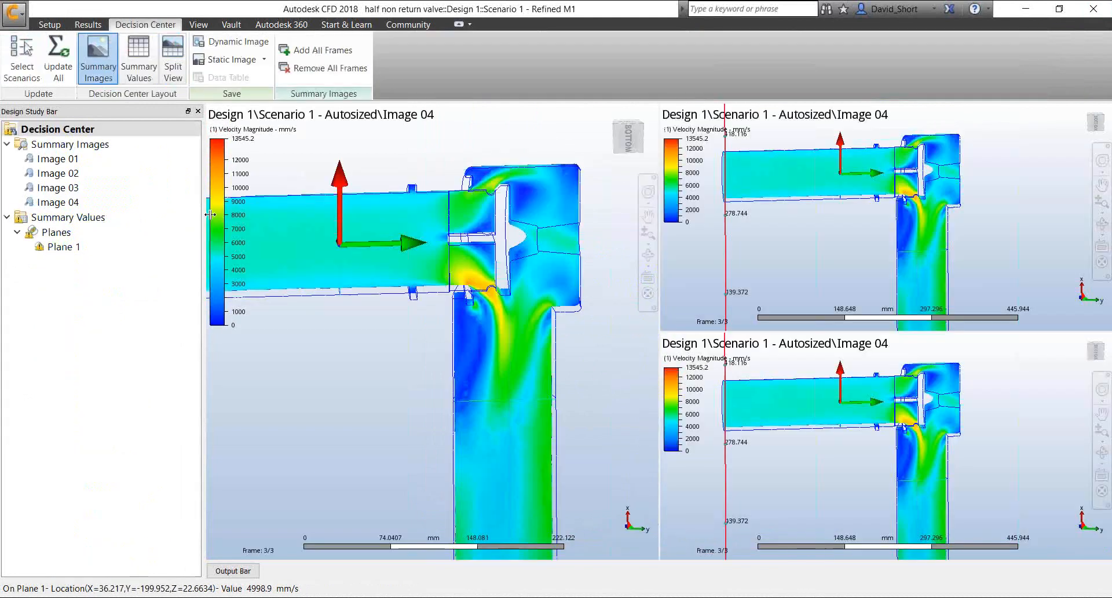
pyautogui.rightClick(110, 222)
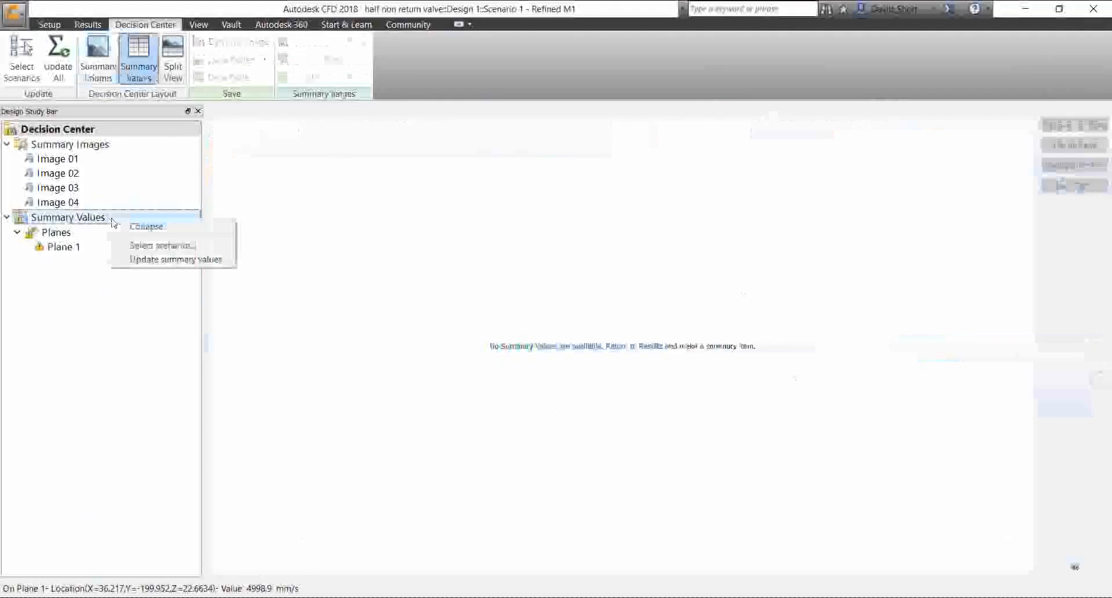
pyautogui.click(154, 261)
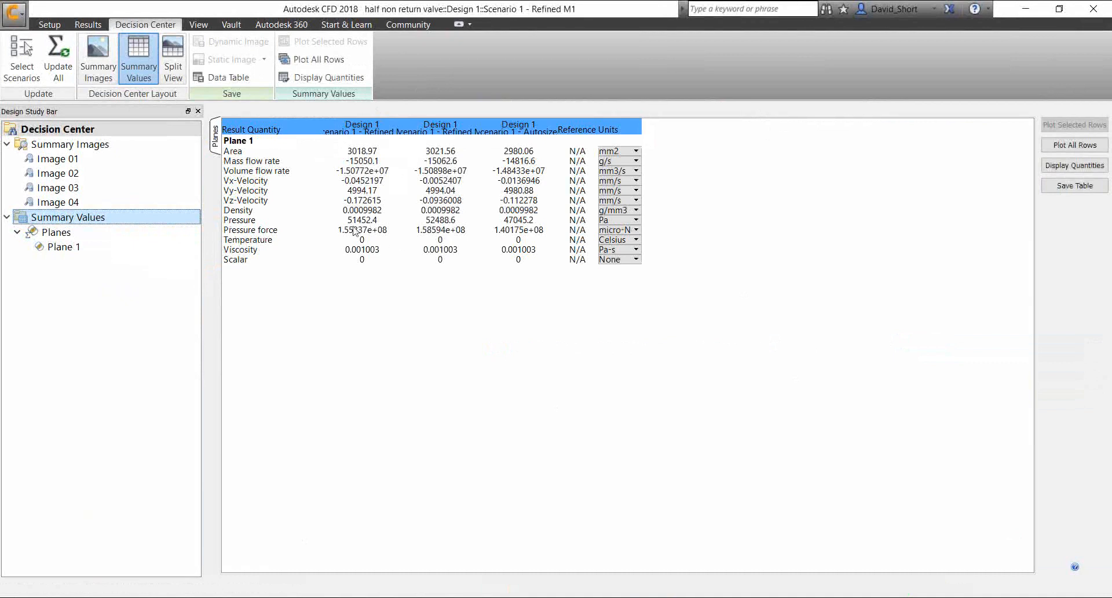
# Plot the summary plane's Pressure row, compare the bars for Refined M1, Refined M2 and Autosized, and close the plot
pyautogui.click(248, 221)
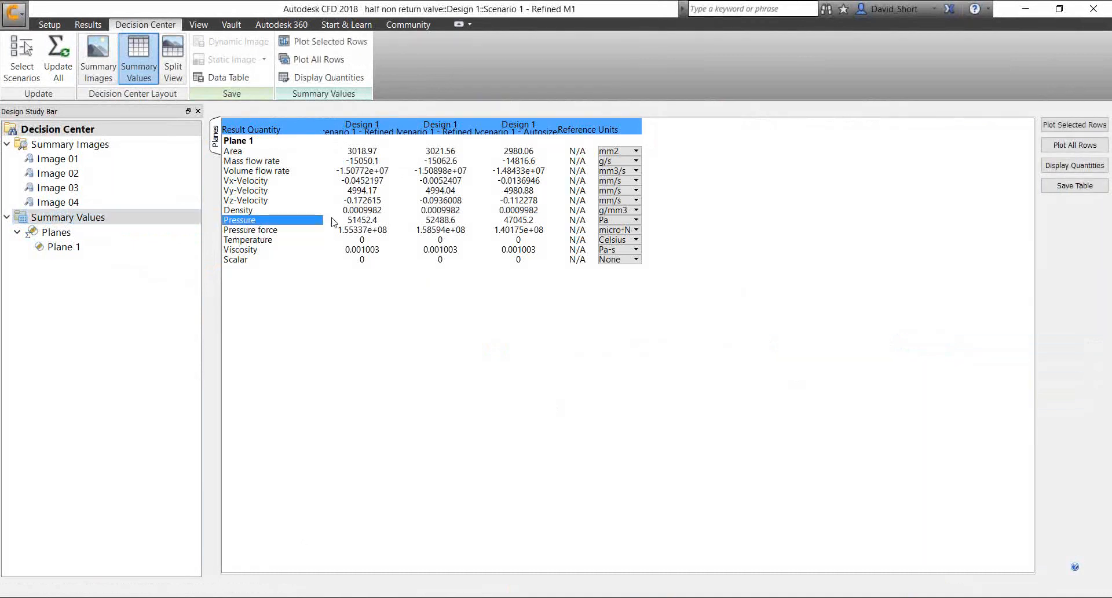
pyautogui.click(1074, 124)
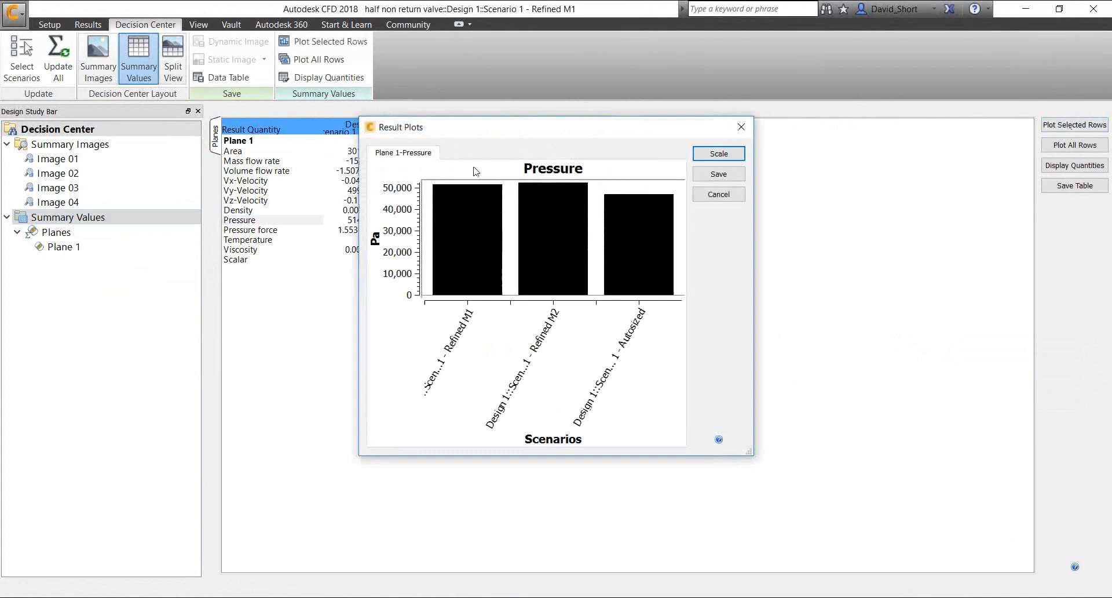
pyautogui.moveTo(485, 199)
pyautogui.moveTo(636, 201)
pyautogui.moveTo(526, 202)
pyautogui.moveTo(608, 211)
pyautogui.click(742, 122)
# Return to the Refined M1 results and delete the summary plane at the inlet
pyautogui.click(88, 25)
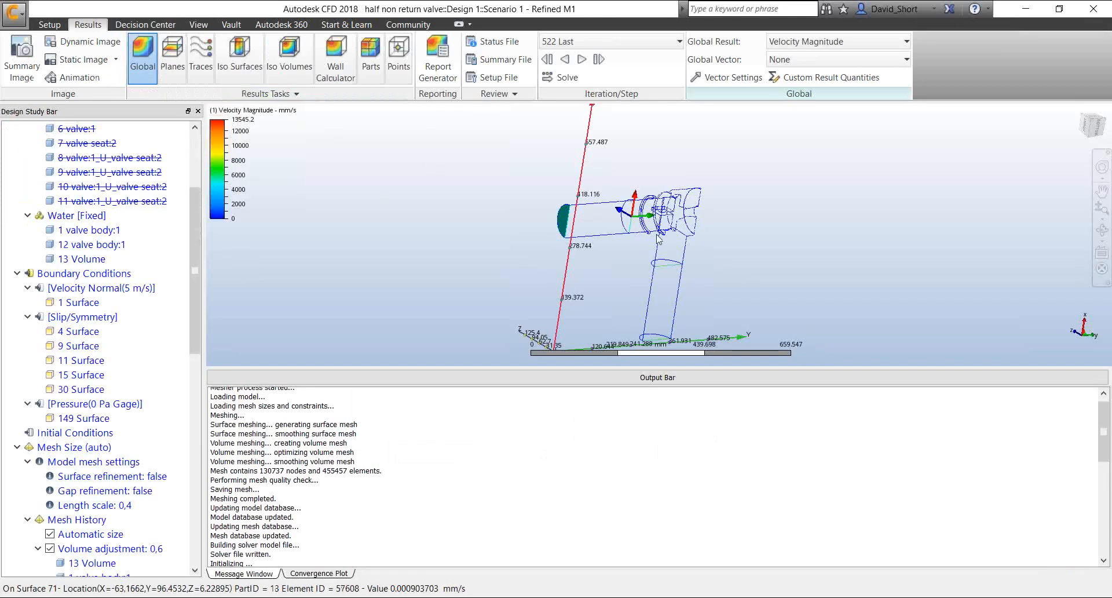
pyautogui.click(172, 48)
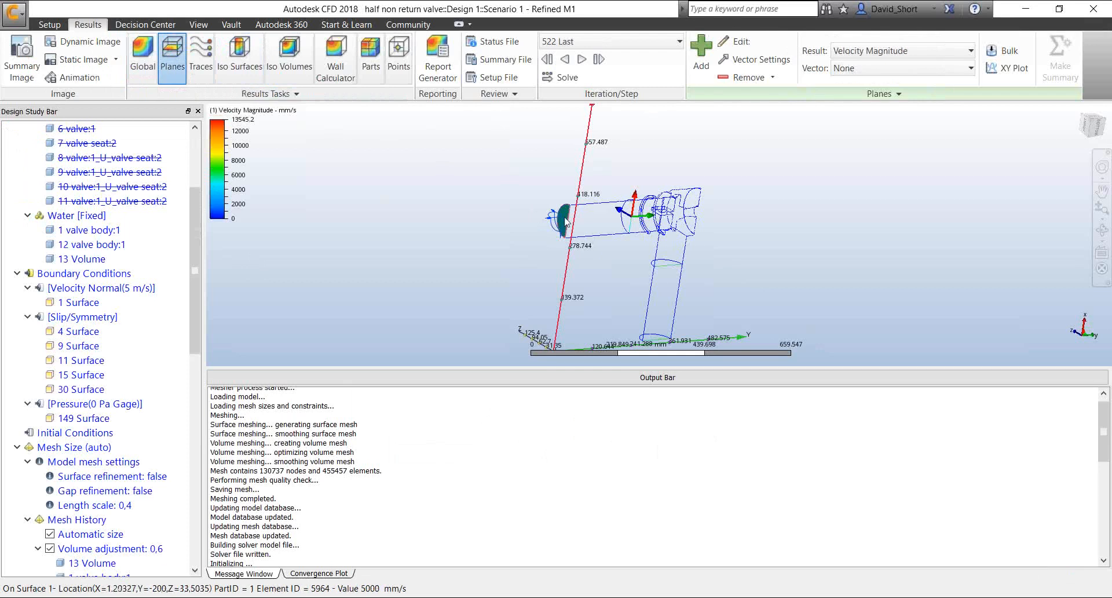
pyautogui.click(724, 77)
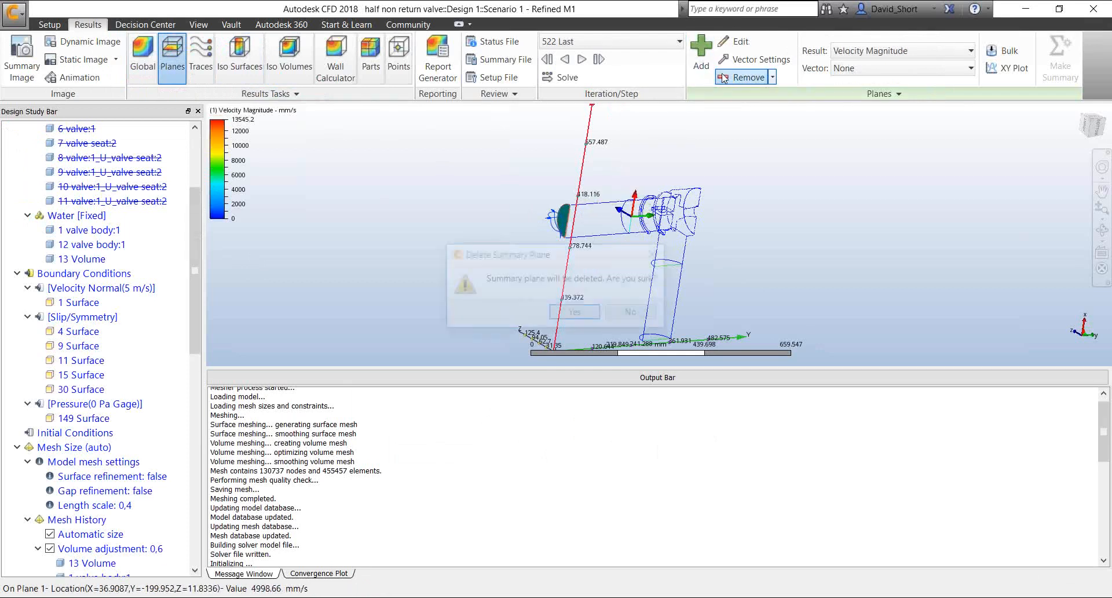
pyautogui.click(576, 313)
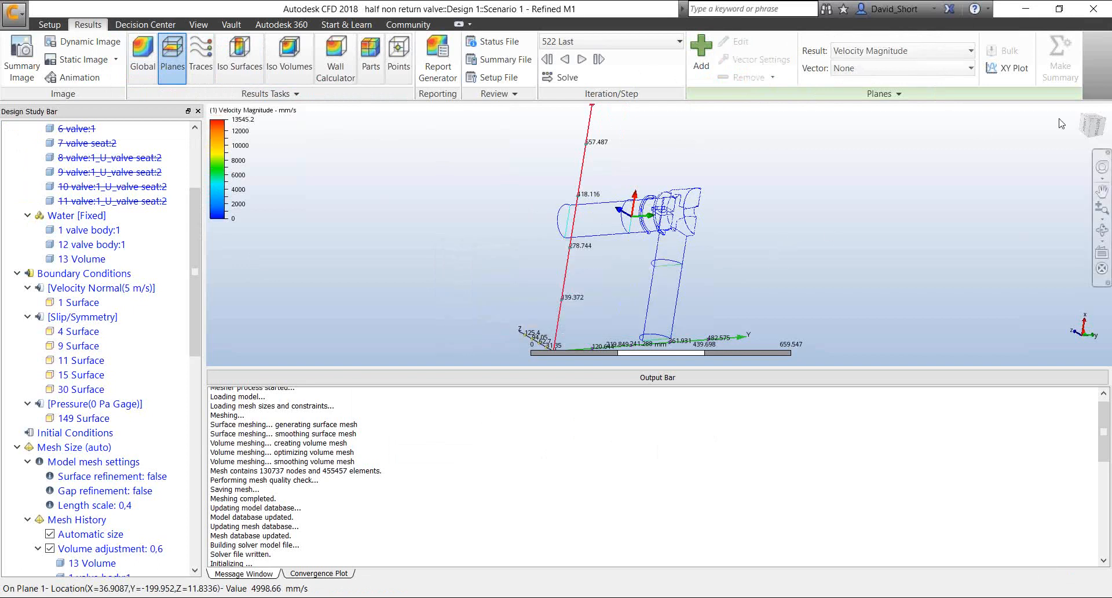
pyautogui.click(1102, 131)
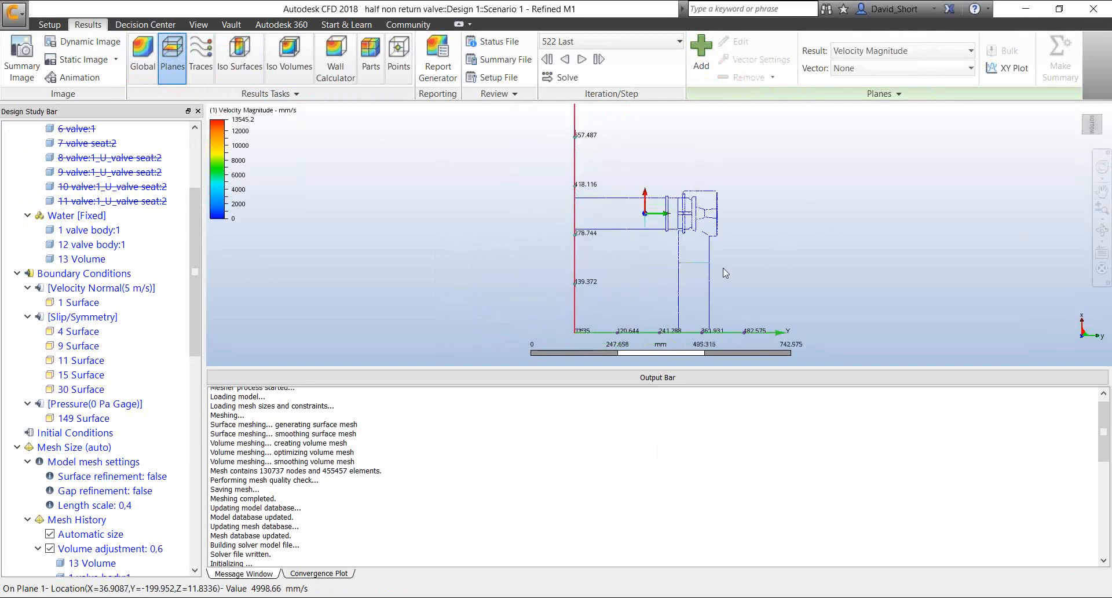
pyautogui.click(701, 55)
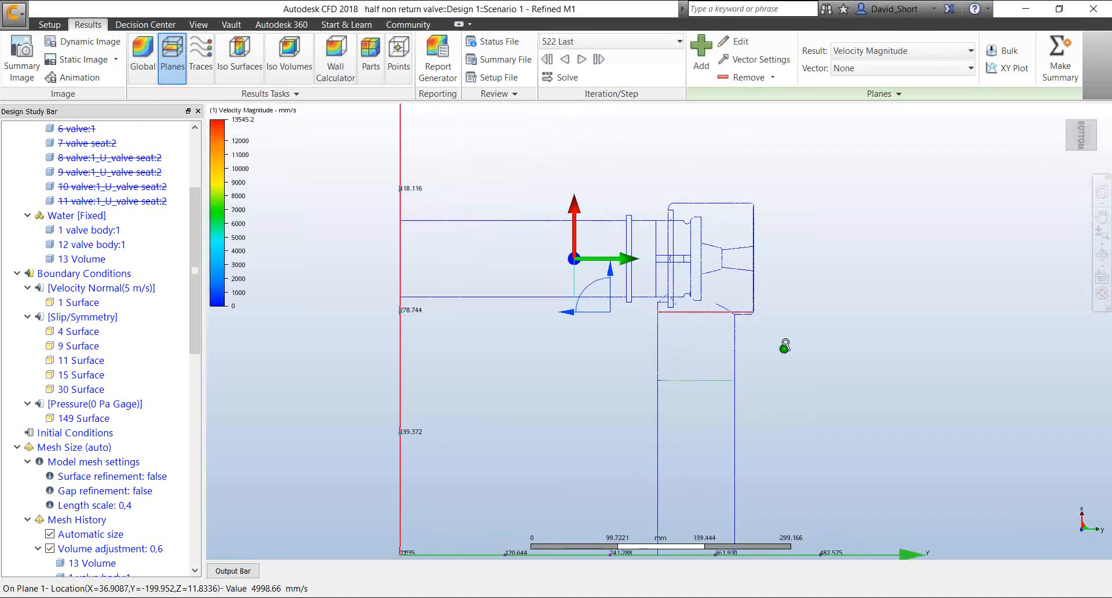
pyautogui.keyDown('shift'); pyautogui.moveTo(785, 345); pyautogui.dragTo(780, 357, button='middle'); pyautogui.keyUp('shift')
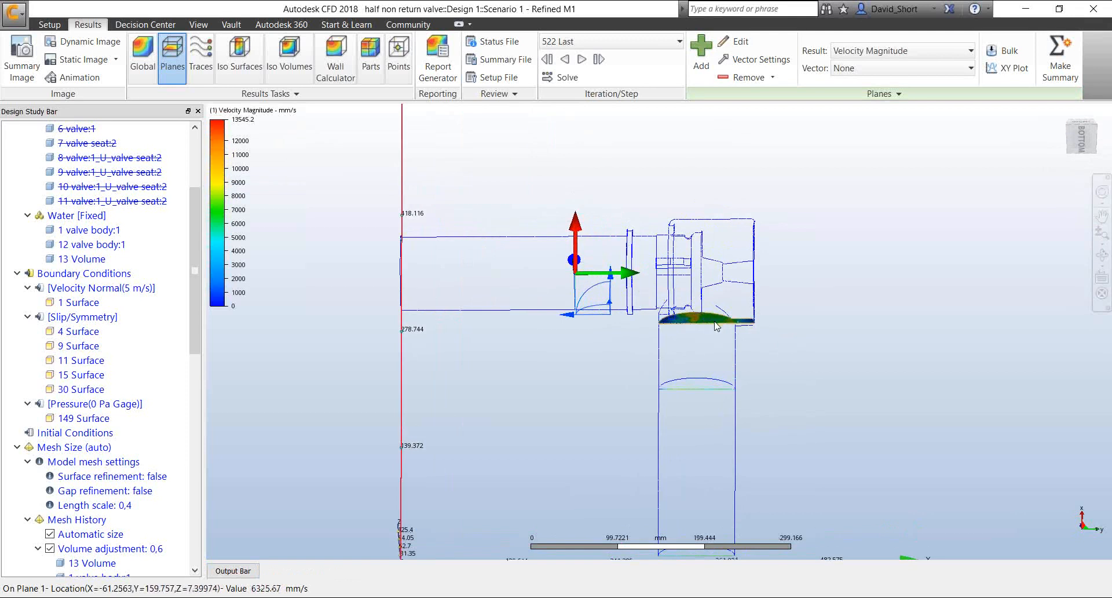
pyautogui.moveTo(705, 320)
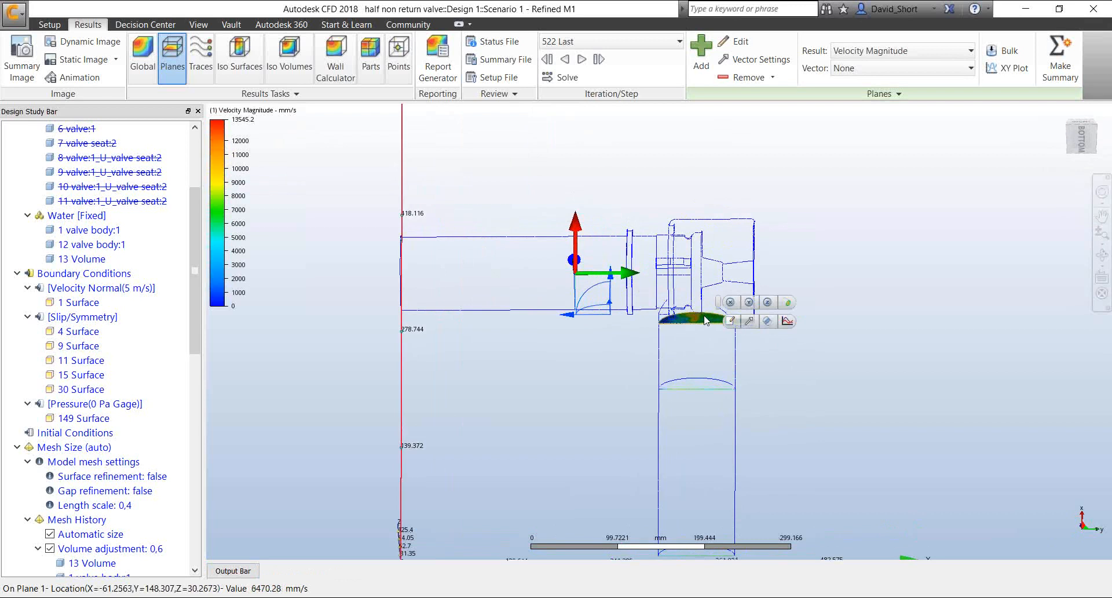
pyautogui.click(766, 303)
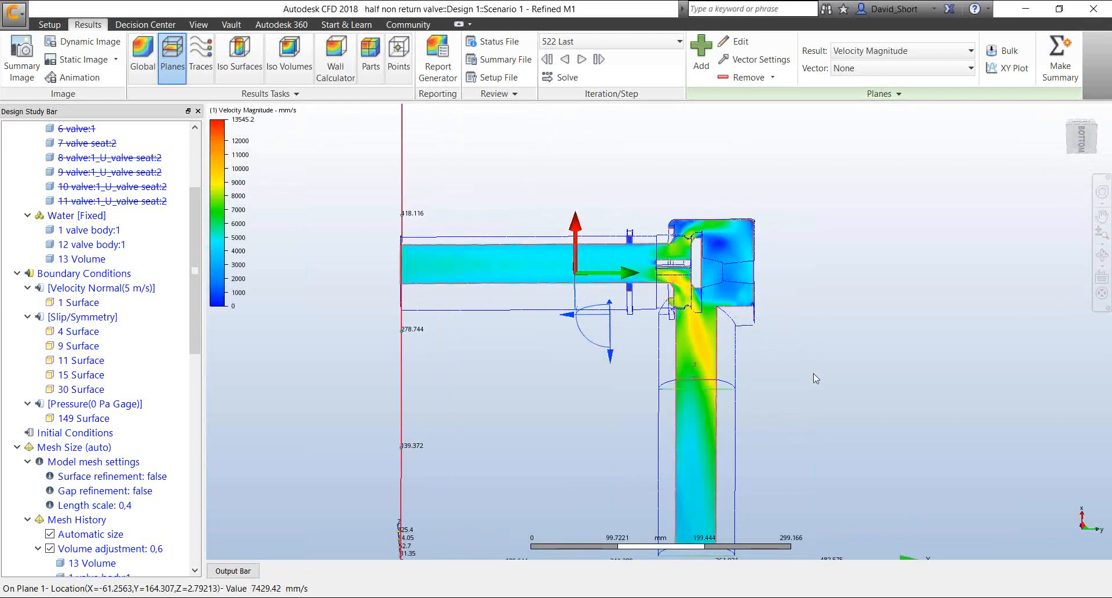
pyautogui.click(1081, 141)
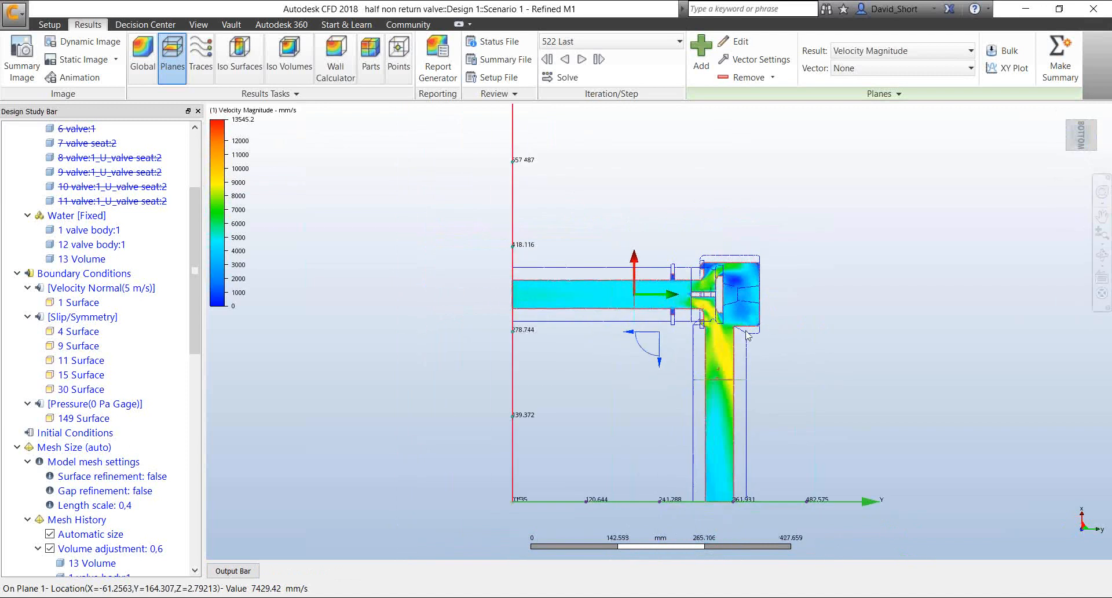
pyautogui.scroll(2, 796, 365)
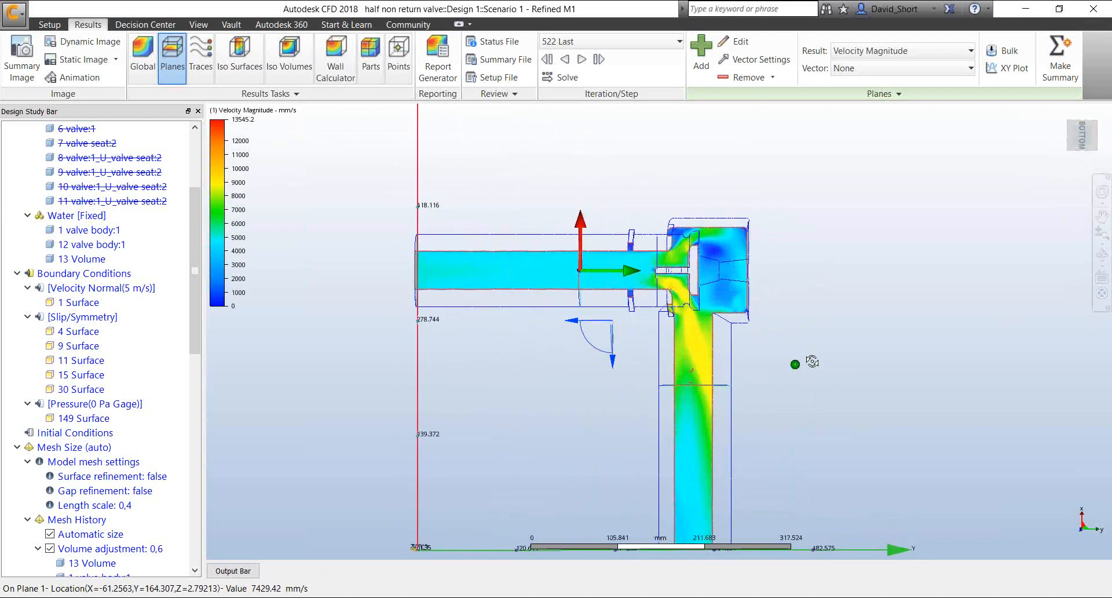
pyautogui.keyDown('shift'); pyautogui.moveTo(812, 361); pyautogui.dragTo(608, 324, button='middle'); pyautogui.keyUp('shift')
pyautogui.moveTo(609, 322)
pyautogui.mouseDown()
pyautogui.moveTo(619, 319)
pyautogui.moveTo(592, 314)
pyautogui.moveTo(603, 312)
pyautogui.mouseUp()
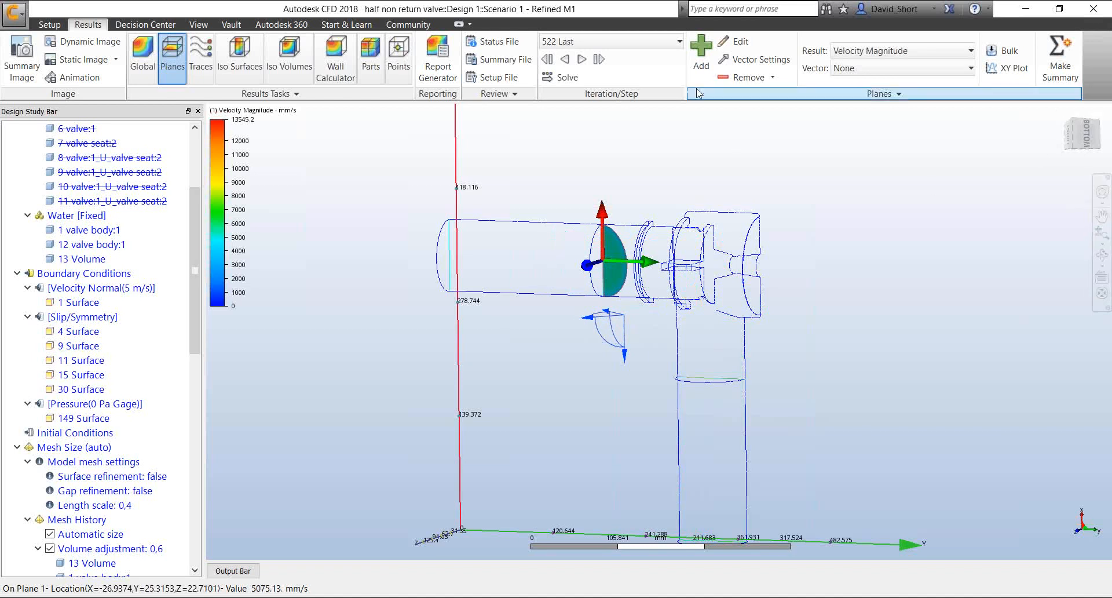
pyautogui.click(720, 75)
# Add a velocity magnitude plane, align it normal to Z, and shift it close to the valve's symmetry face
pyautogui.click(701, 58)
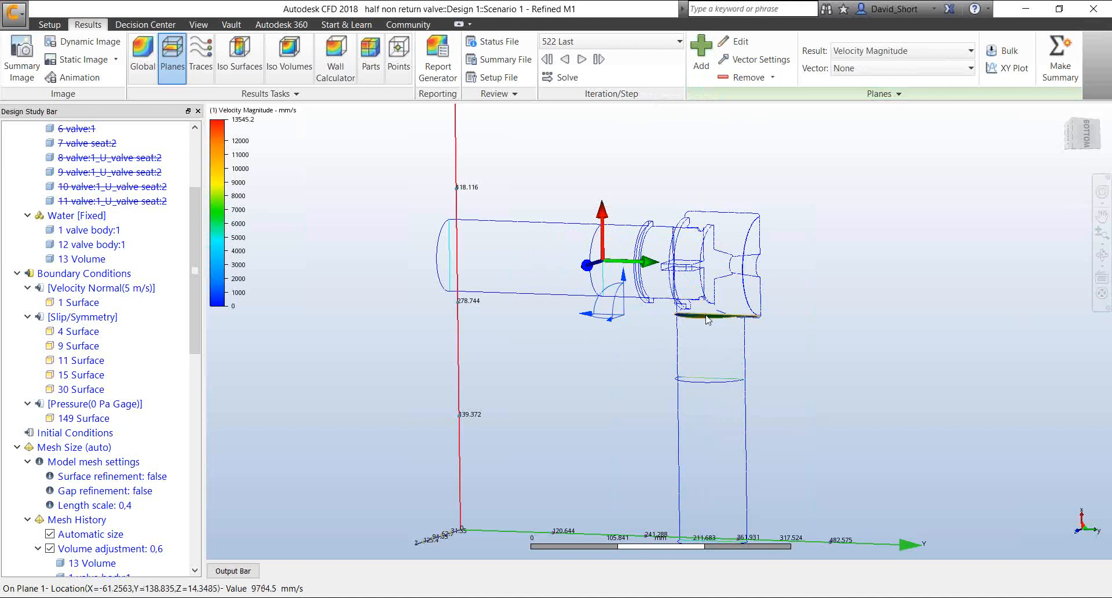
pyautogui.click(724, 316)
pyautogui.click(770, 302)
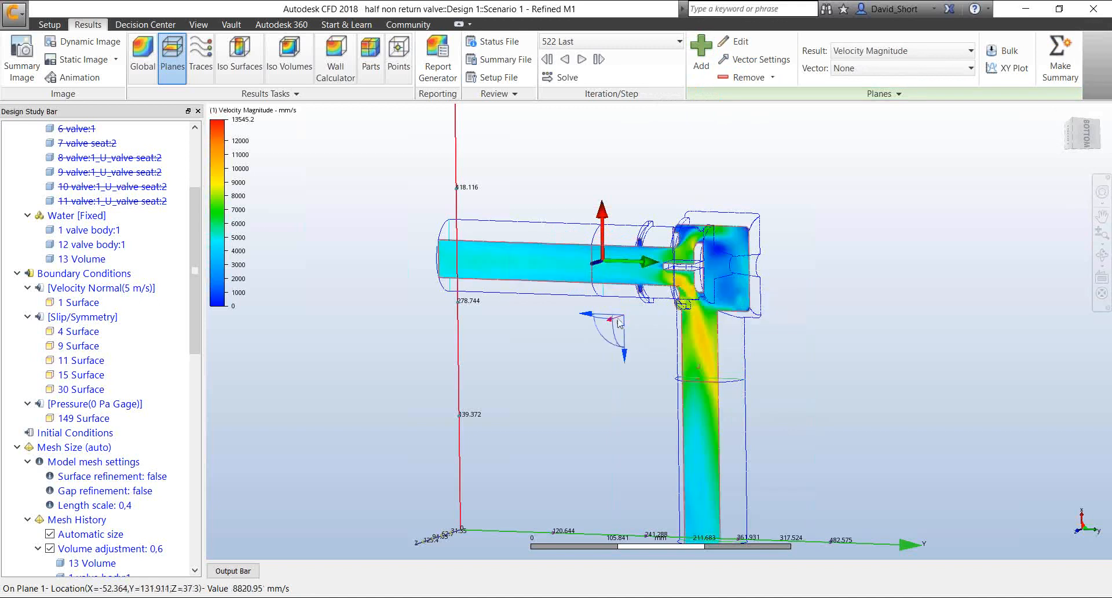
pyautogui.moveTo(617, 324); pyautogui.dragTo(623, 323)
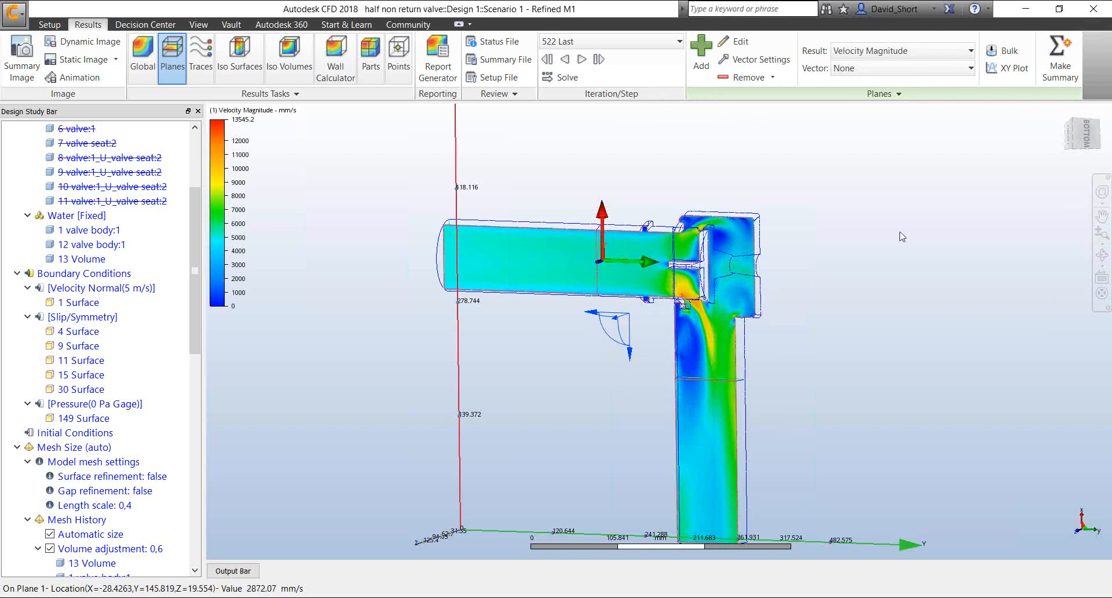
# Start an XY plot on the plane with points added by picking, and place three points along the horizontal pipe toward the valve
pyautogui.keyDown('shift'); pyautogui.moveTo(901, 245); pyautogui.dragTo(859, 266, button='middle'); pyautogui.keyUp('shift')
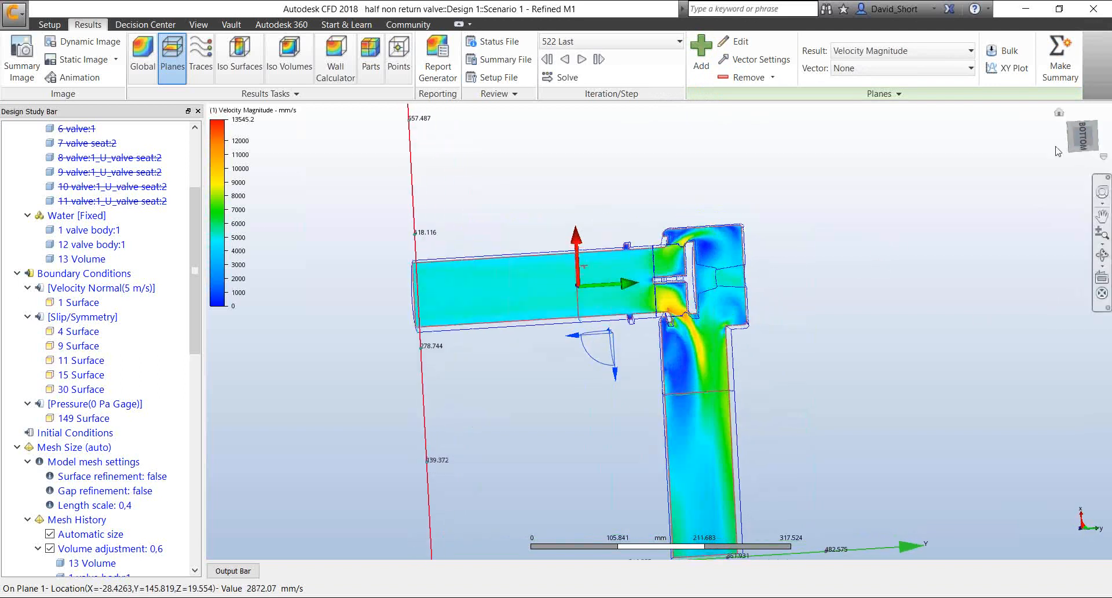
pyautogui.click(1081, 137)
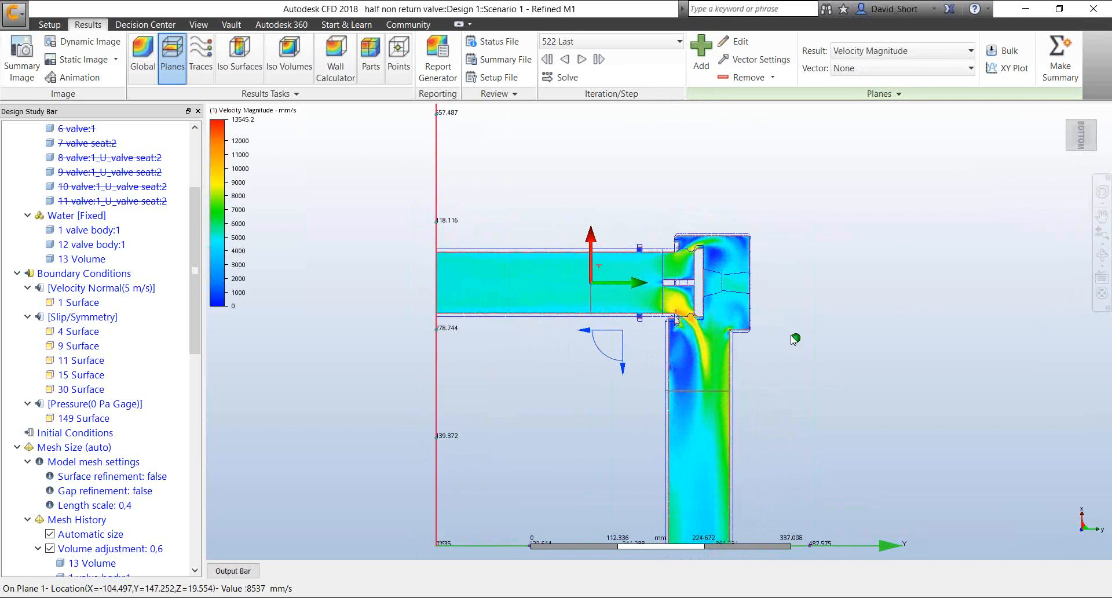
pyautogui.moveTo(770, 372); pyautogui.dragTo(777, 298, button='middle')
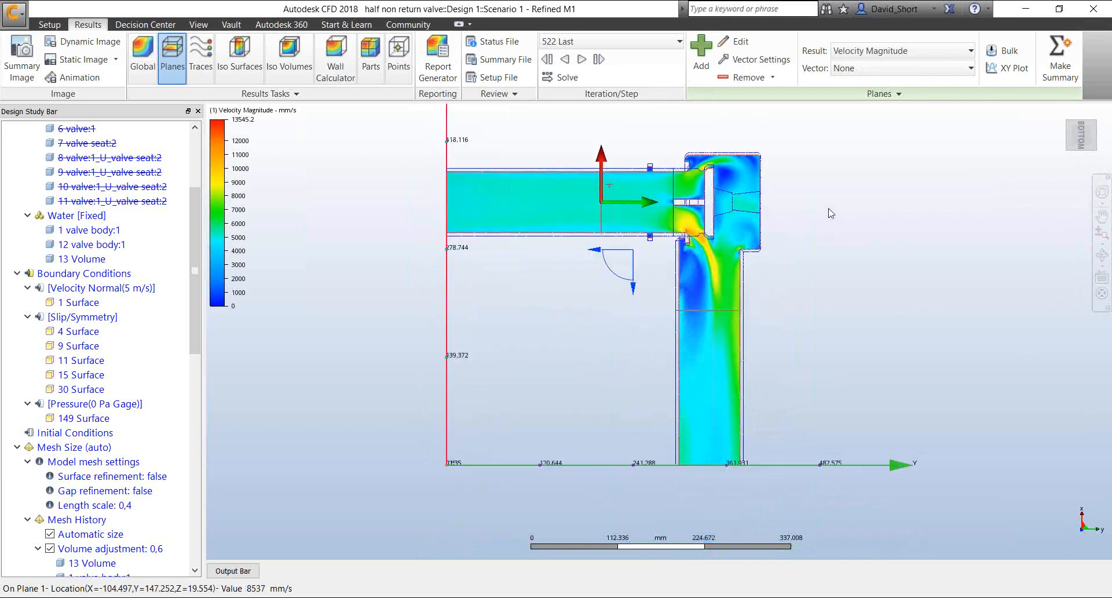
pyautogui.click(1013, 71)
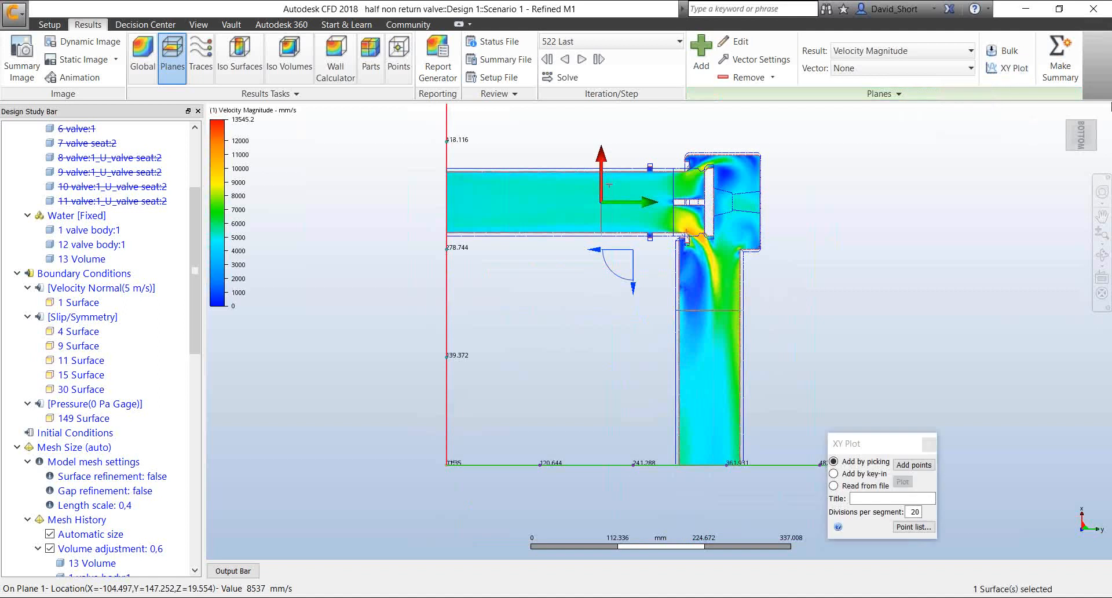
pyautogui.moveTo(861, 433); pyautogui.dragTo(902, 165)
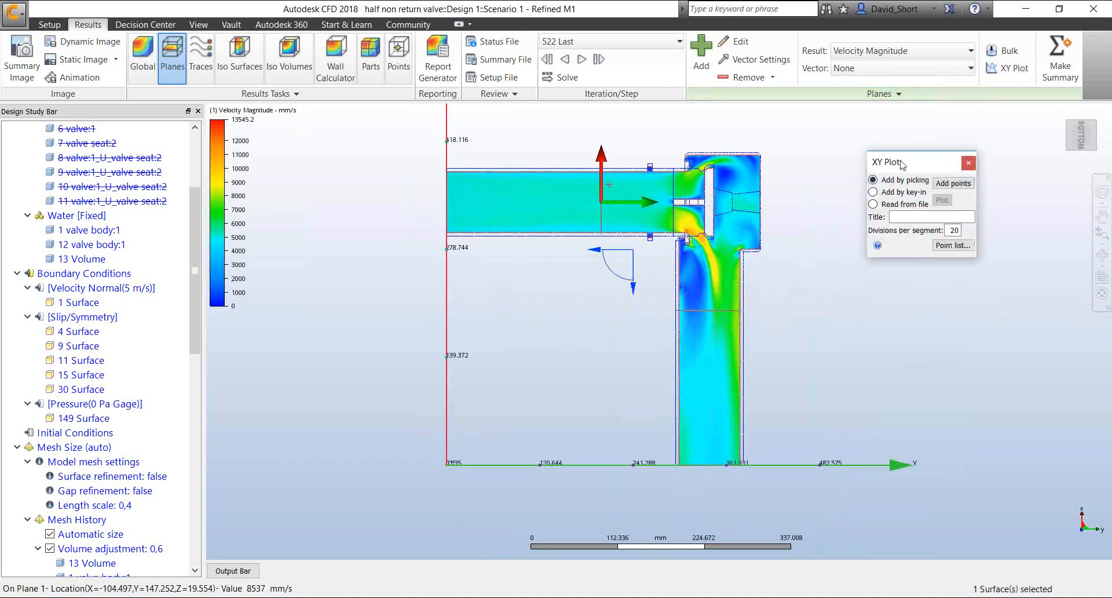
pyautogui.click(942, 184)
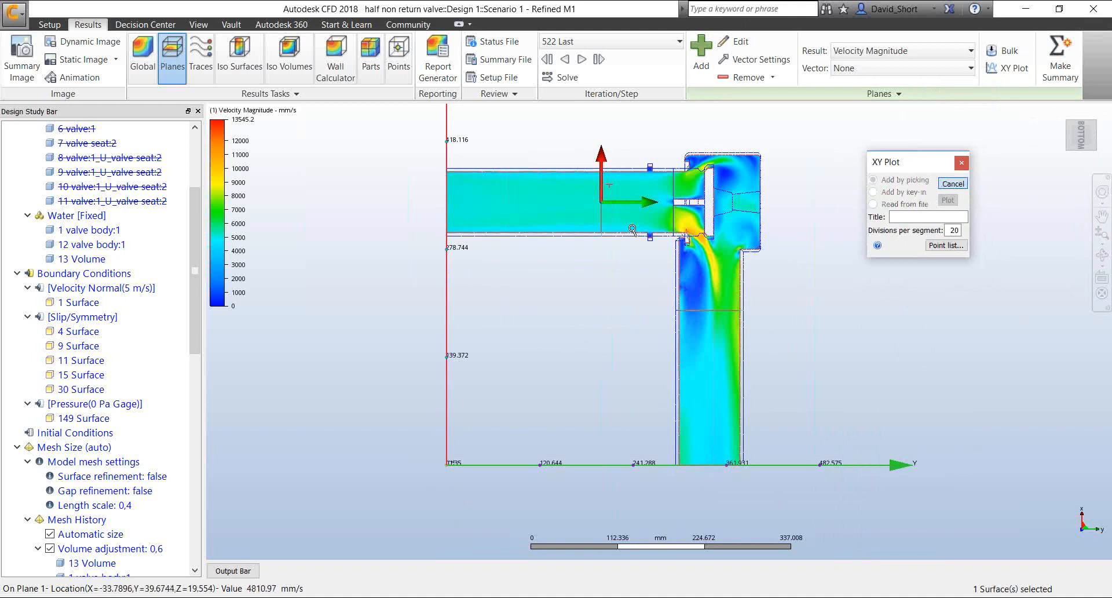
pyautogui.scroll(5, 634, 232)
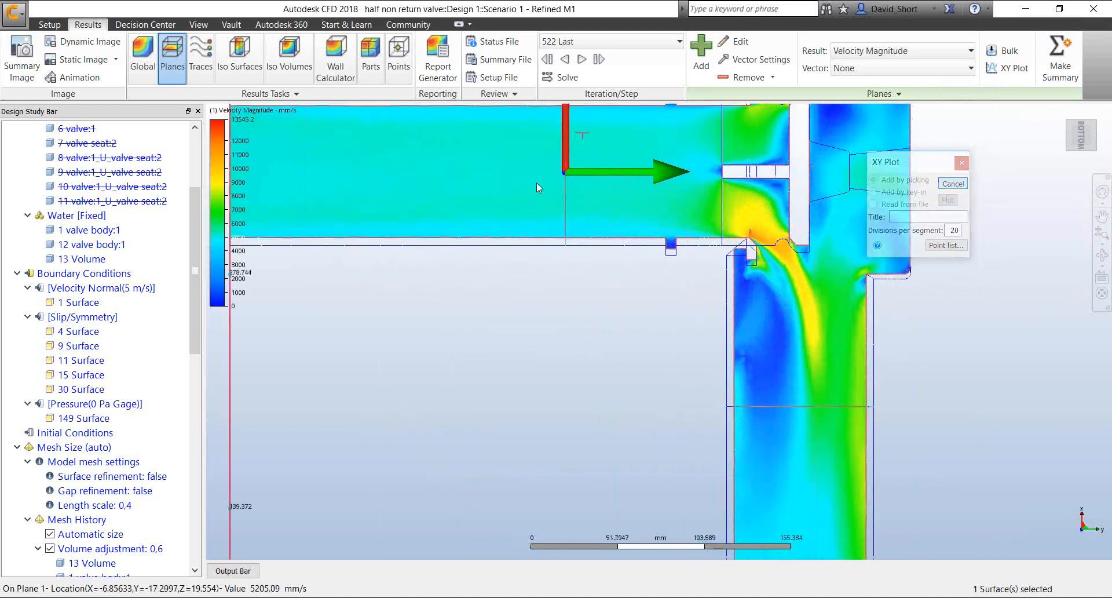
pyautogui.click(536, 183)
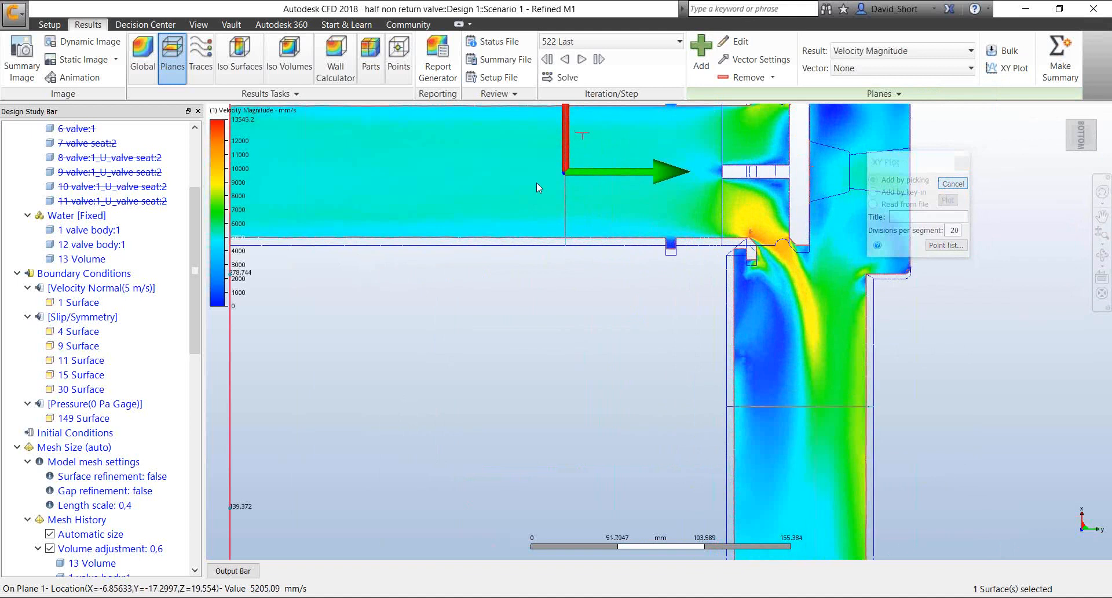
pyautogui.click(621, 183)
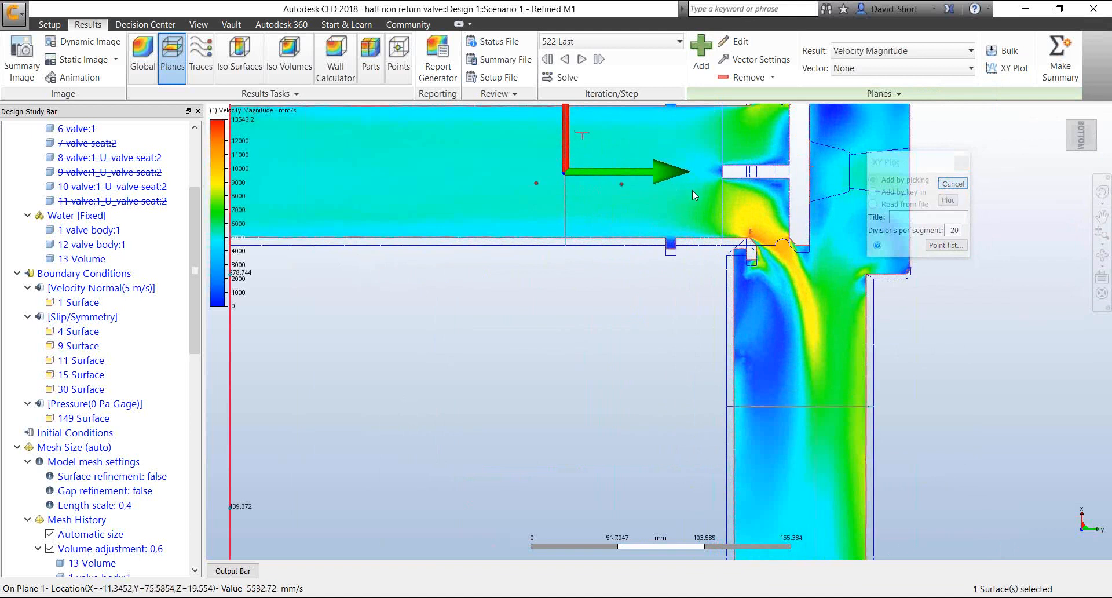
pyautogui.click(693, 190)
# Add six more XY plot points following the fast flow past the valve seat and down the vertical outlet pipe
pyautogui.click(752, 214)
pyautogui.click(790, 258)
pyautogui.click(808, 320)
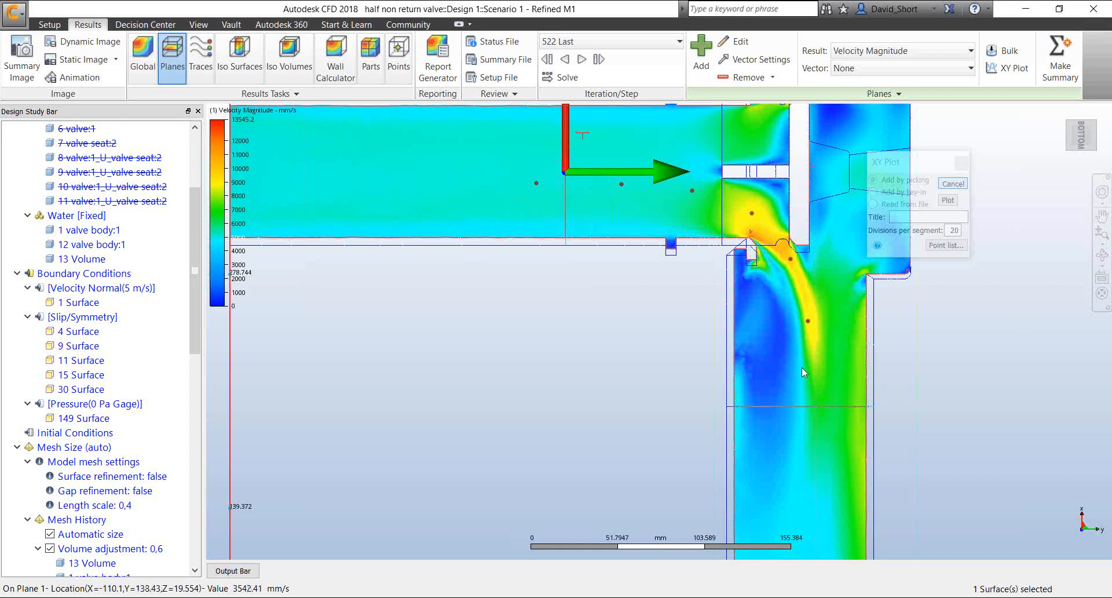
pyautogui.click(809, 392)
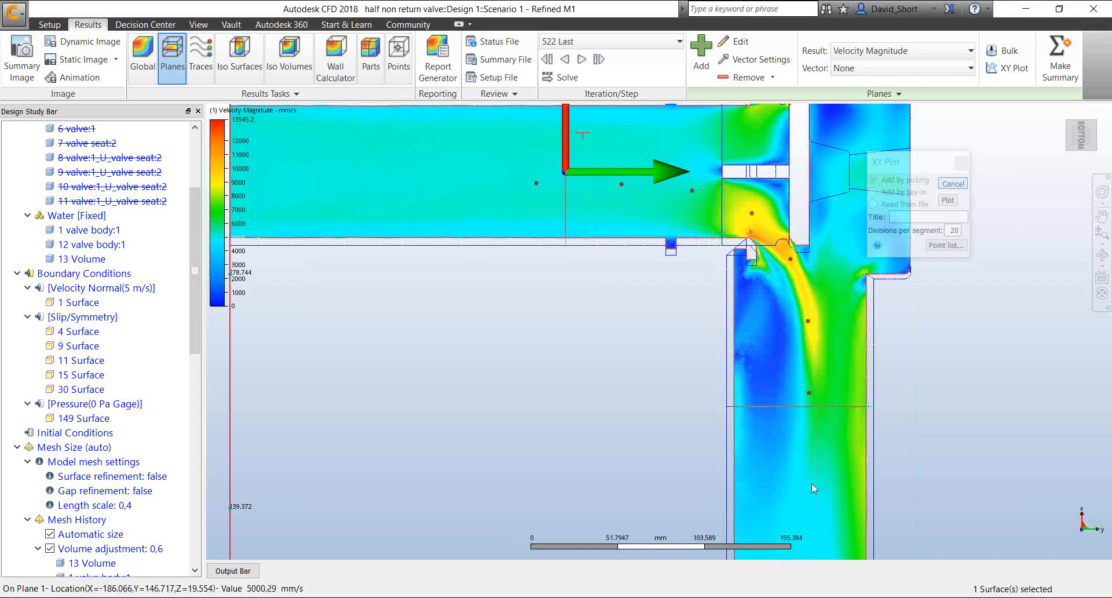
pyautogui.click(812, 482)
pyautogui.scroll(1, 811, 482)
pyautogui.scroll(-5, 812, 482)
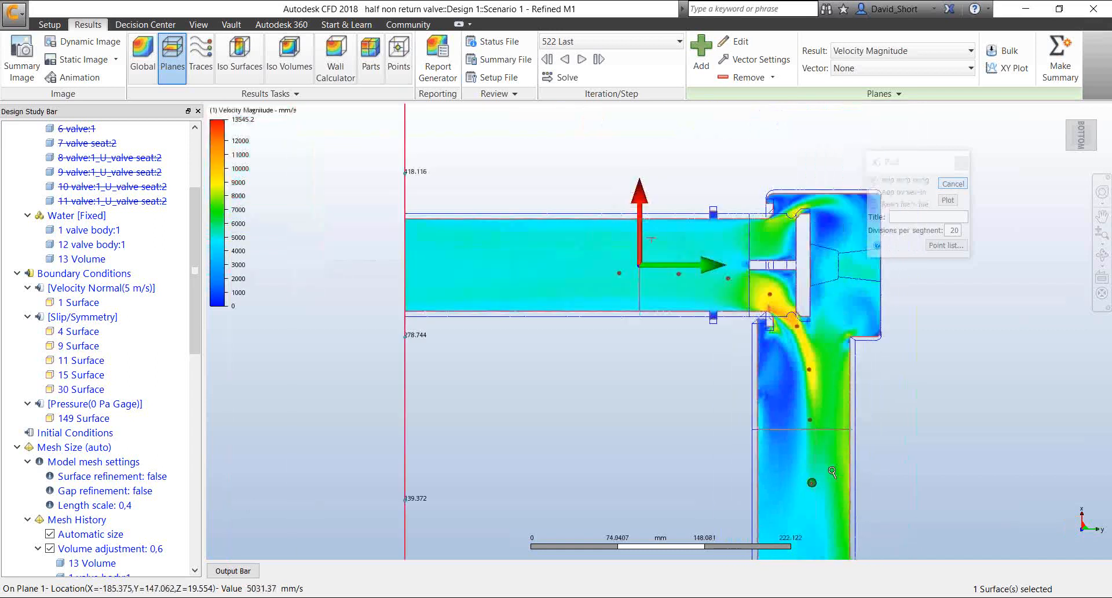
pyautogui.moveTo(830, 468); pyautogui.dragTo(829, 190, button='middle')
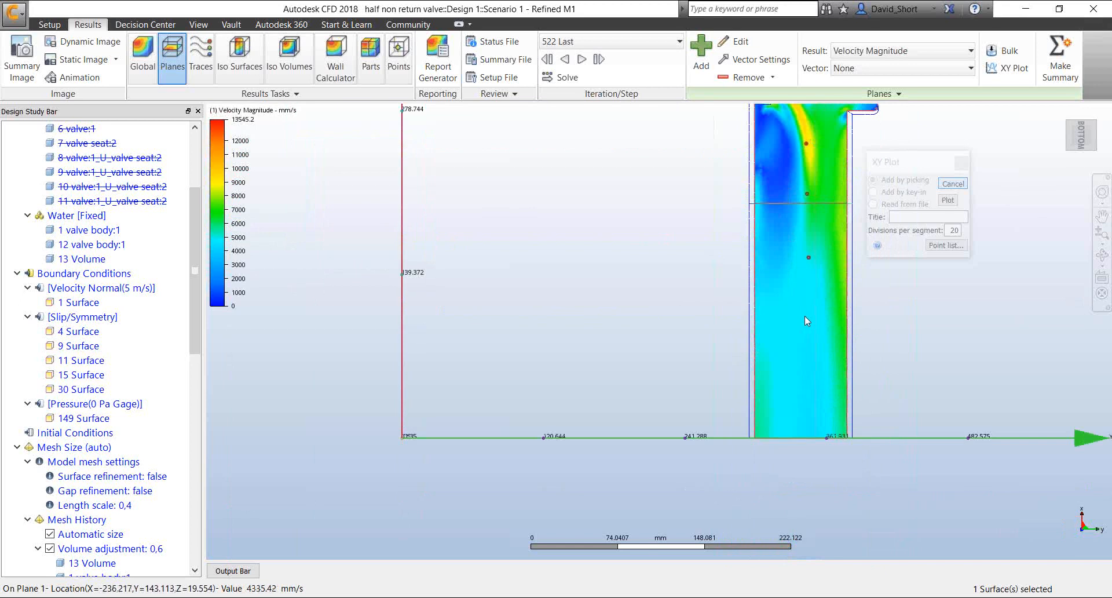
pyautogui.click(811, 314)
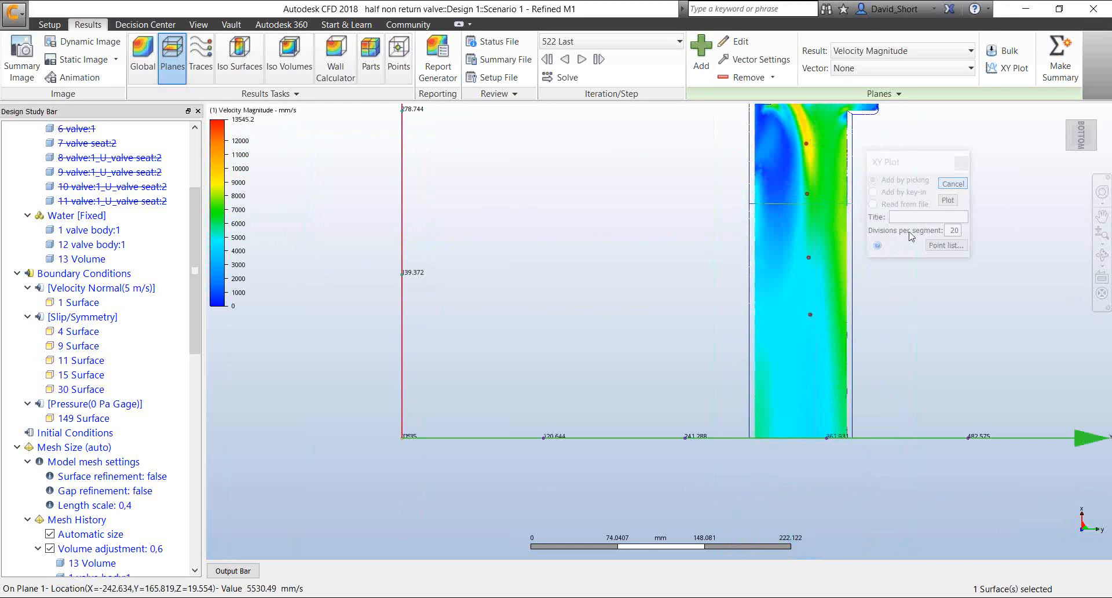
# Generate the XY plot from the picked points and switch its plotted quantity to Static Pressure
pyautogui.click(948, 201)
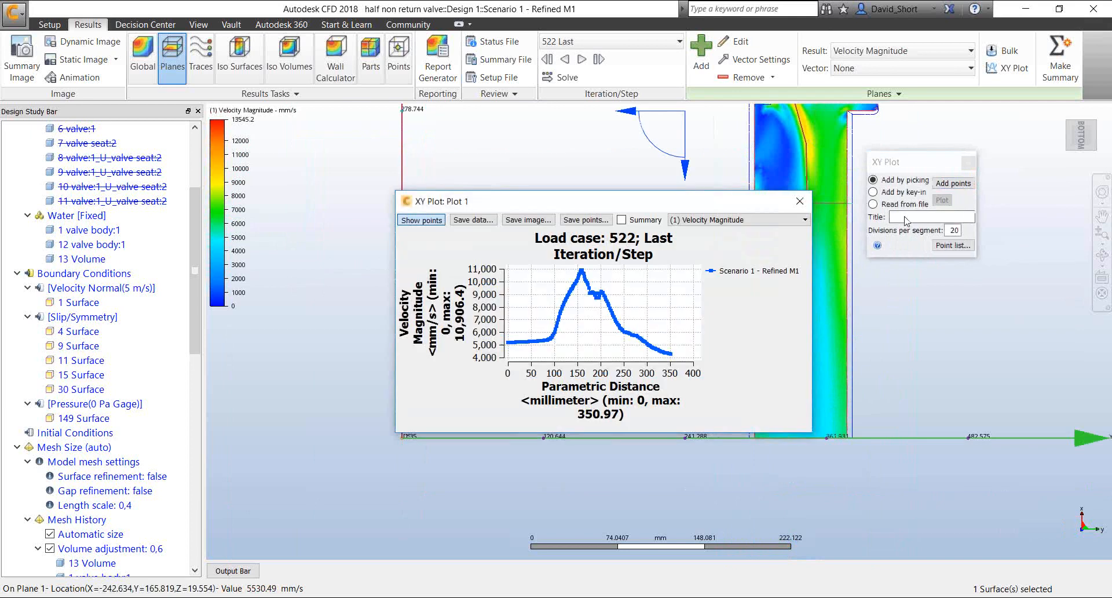
pyautogui.click(757, 222)
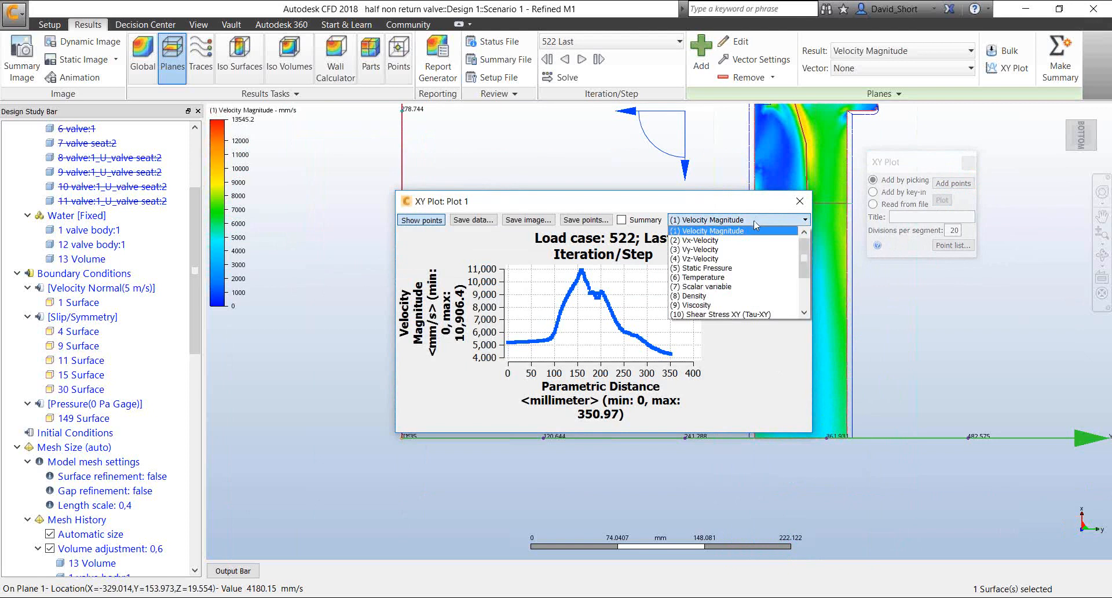
pyautogui.click(718, 268)
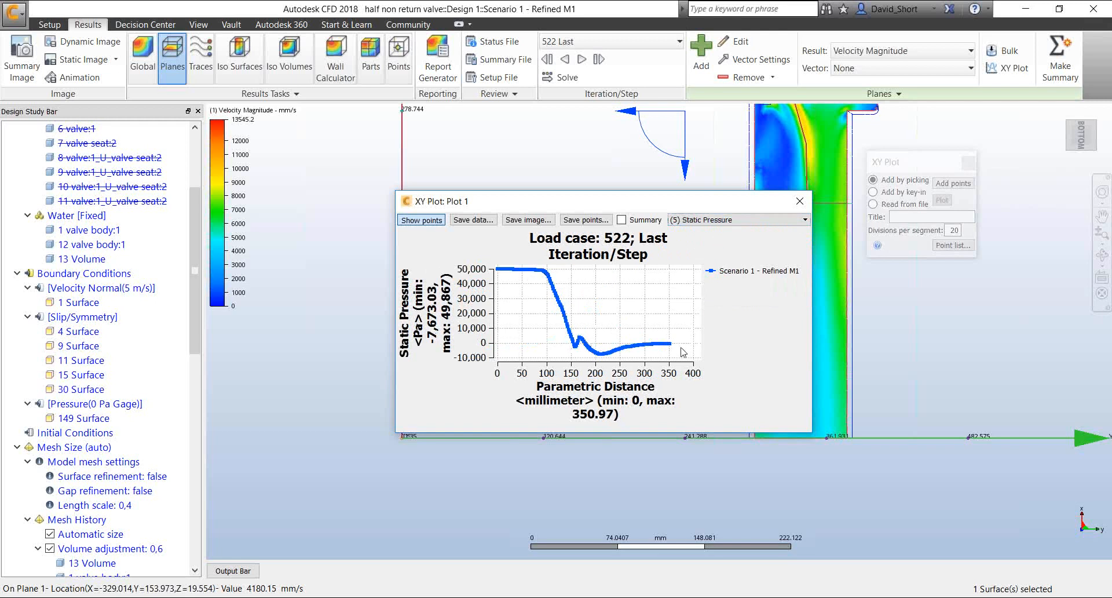
# Mark the static pressure XY plot as a summary item and close the plot and its setup dialog
pyautogui.click(622, 222)
pyautogui.click(799, 202)
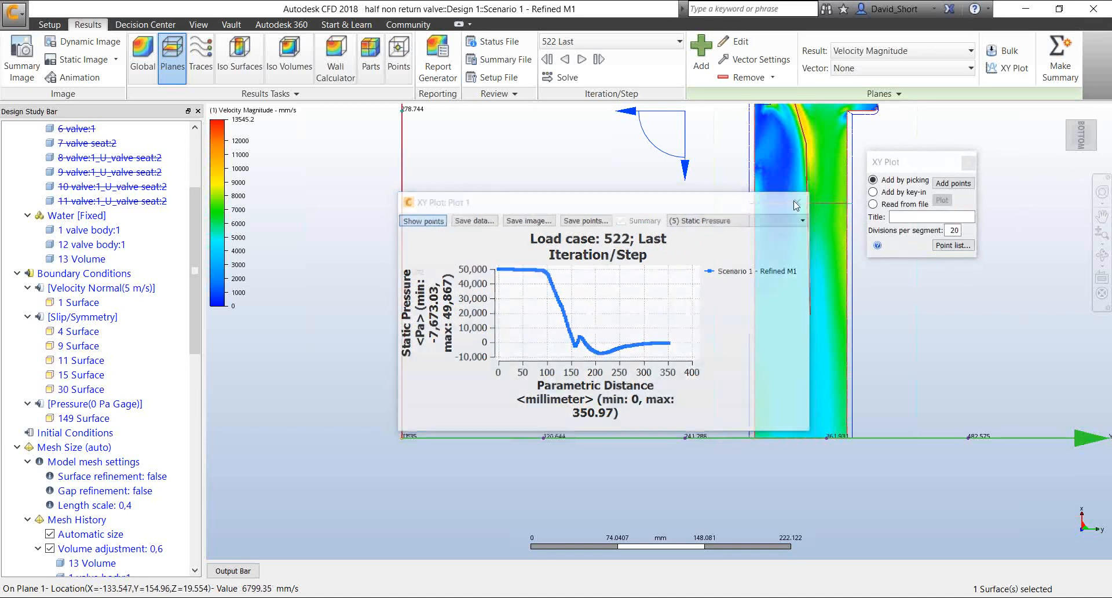
pyautogui.click(970, 165)
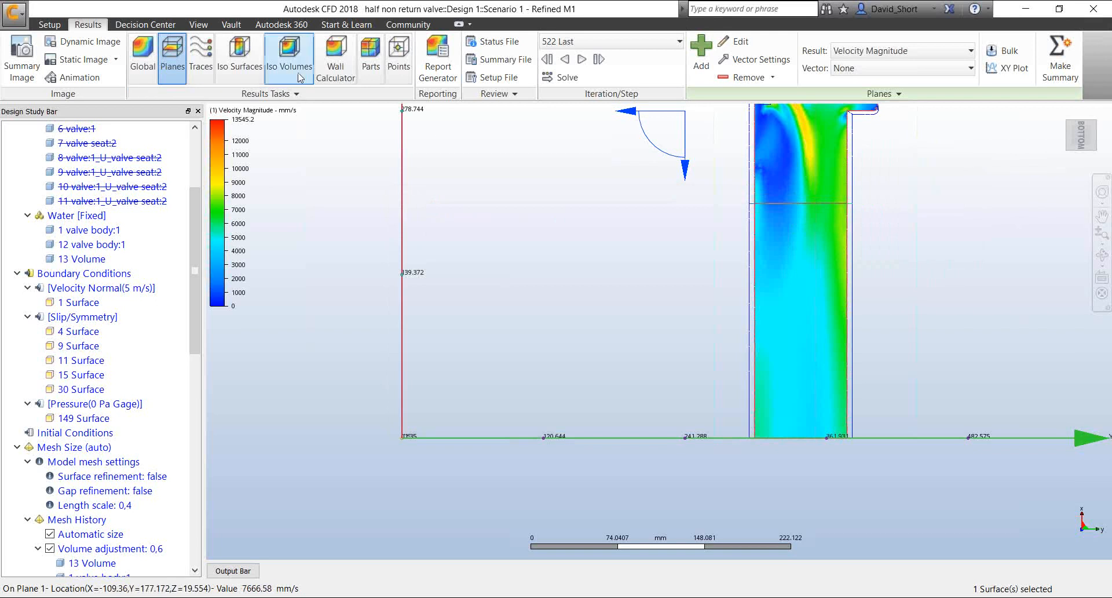
# Update the summary plots in the Decision Center
pyautogui.click(171, 25)
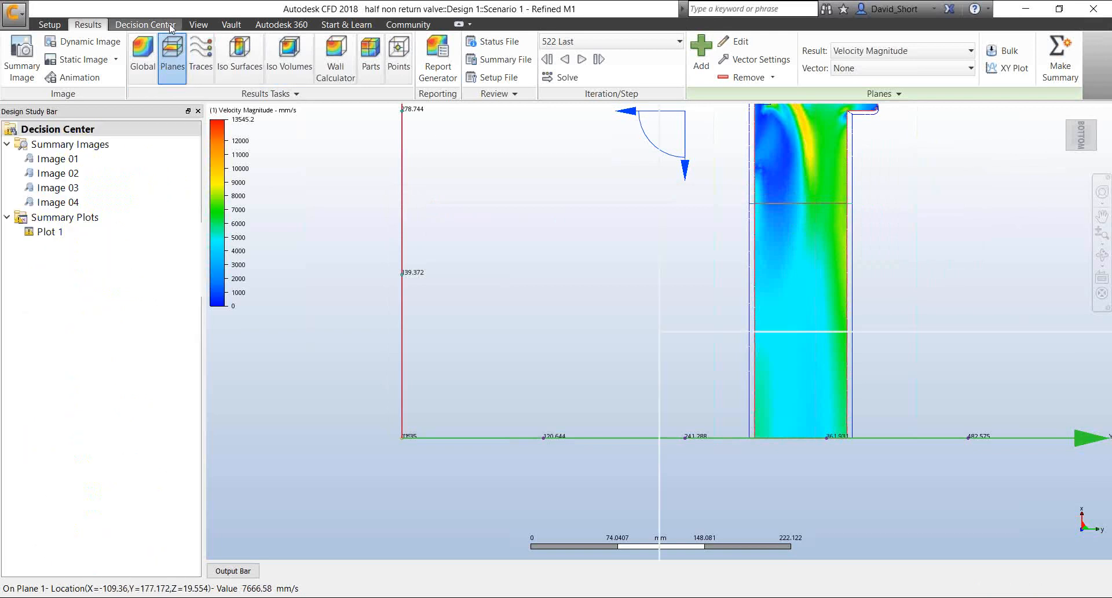
pyautogui.click(81, 221)
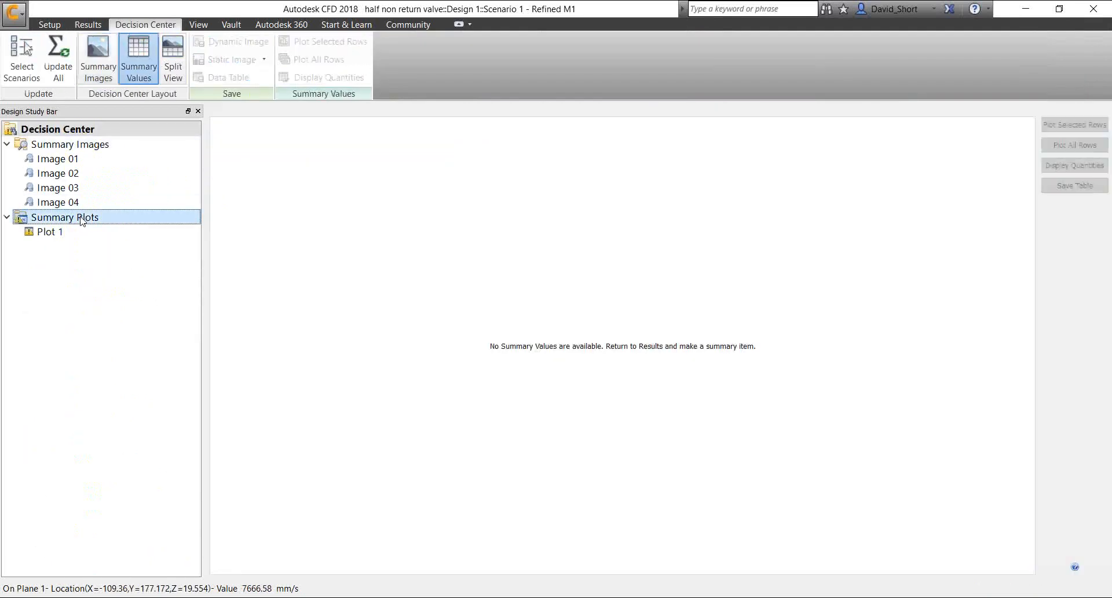
pyautogui.rightClick(81, 220)
pyautogui.click(127, 258)
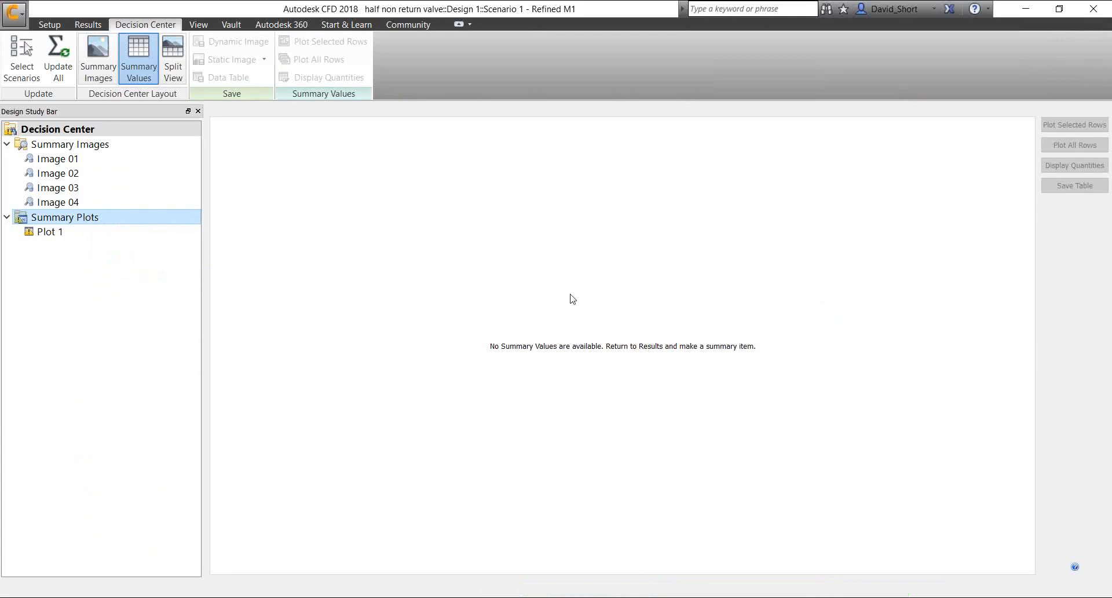
# Examine an enlarged Plot 1 comparing static pressure for Autosized, Refined M1 and Refined M2, then close it and return to the results
pyautogui.doubleClick(49, 232)
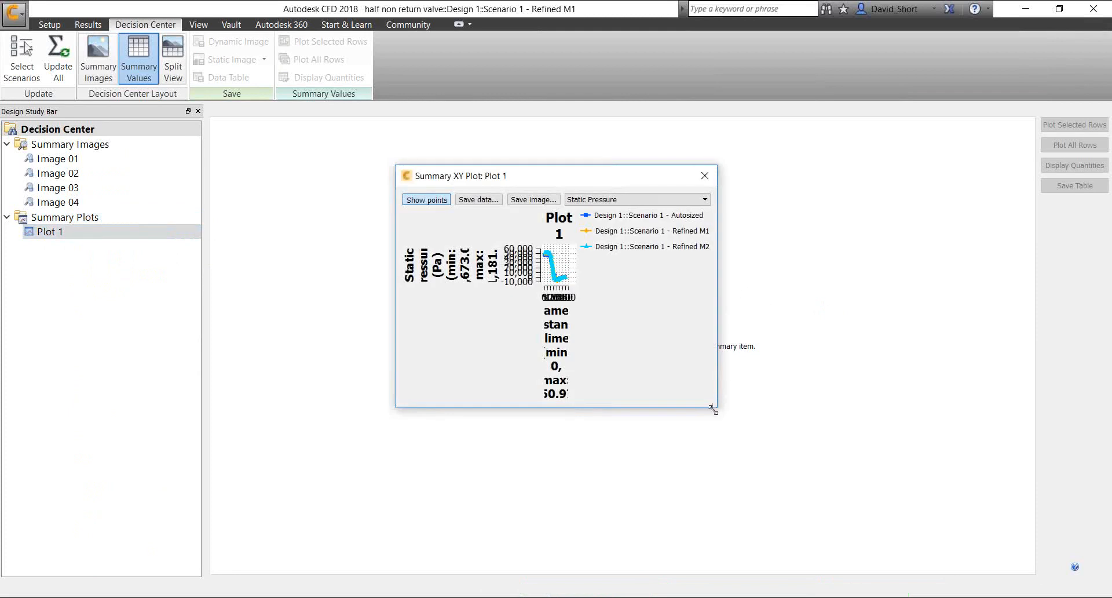
pyautogui.moveTo(719, 406); pyautogui.dragTo(996, 565)
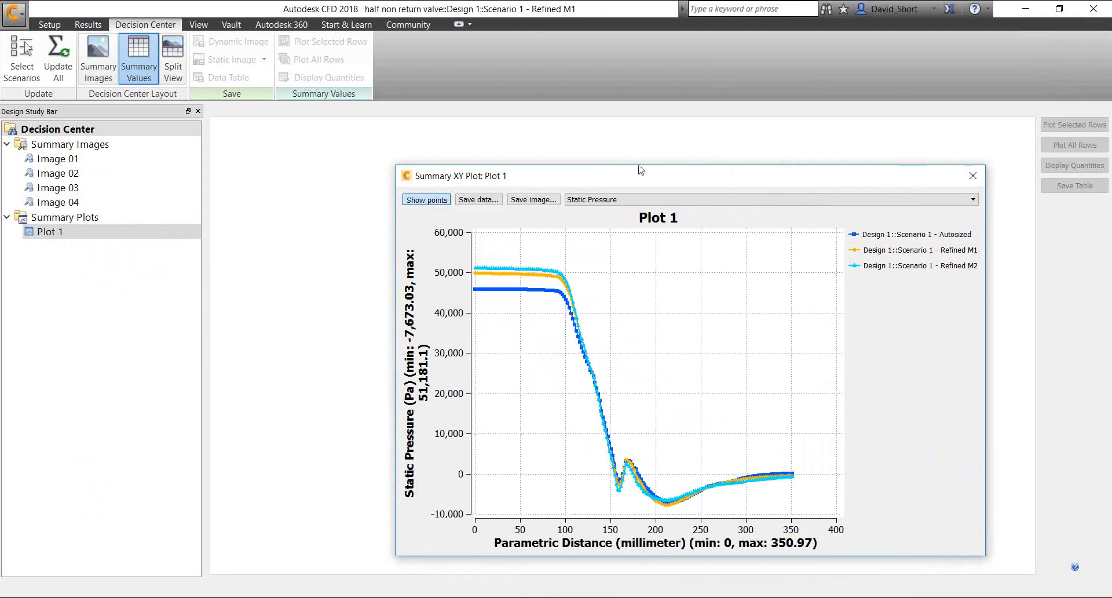
pyautogui.moveTo(643, 174); pyautogui.dragTo(568, 93)
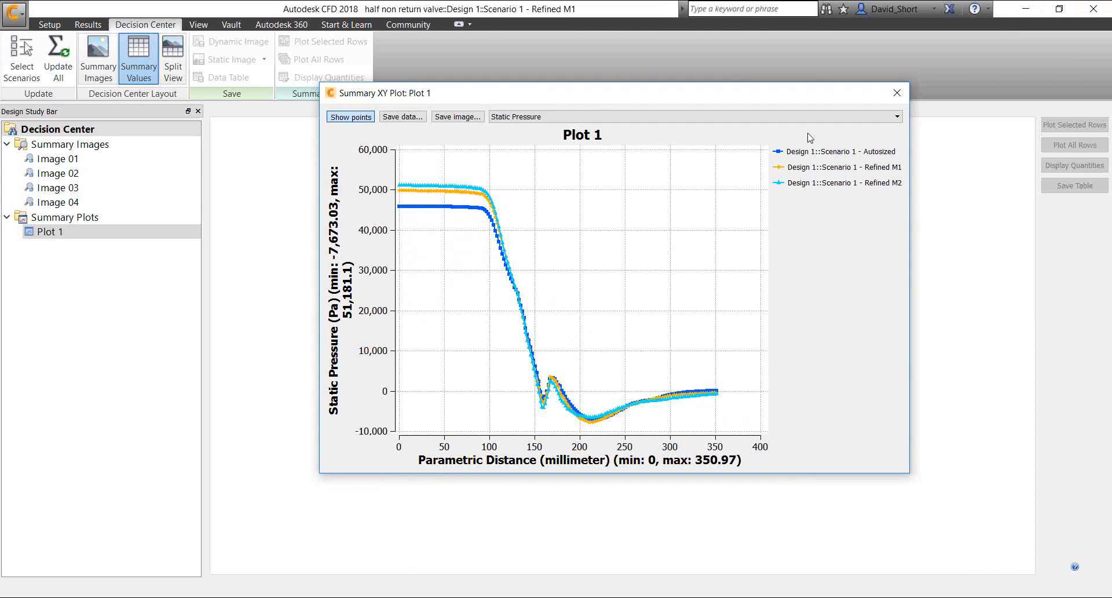
pyautogui.click(896, 93)
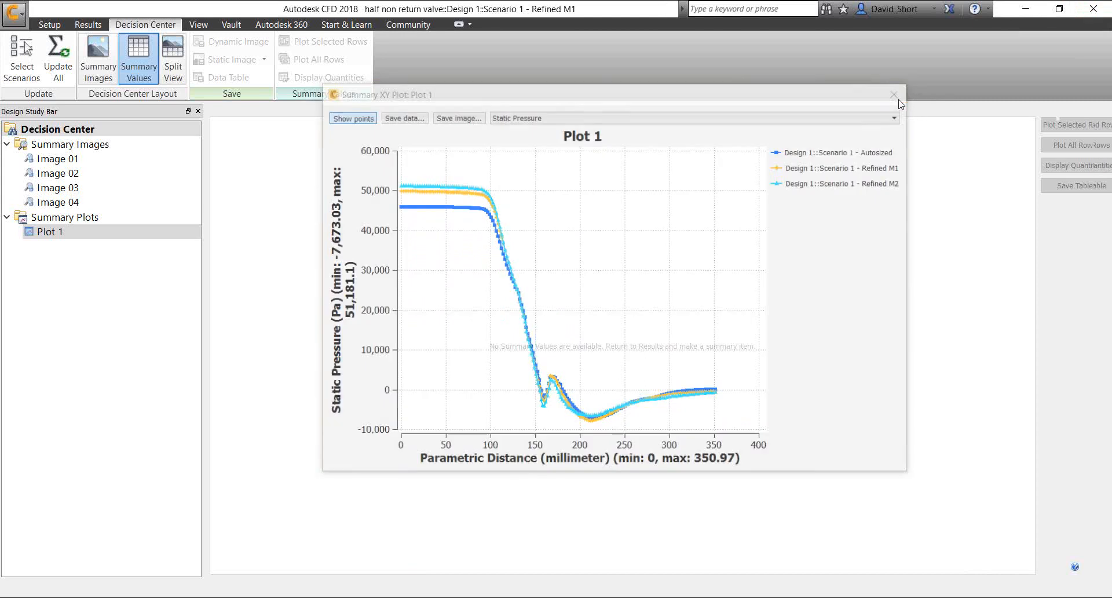
pyautogui.click(94, 27)
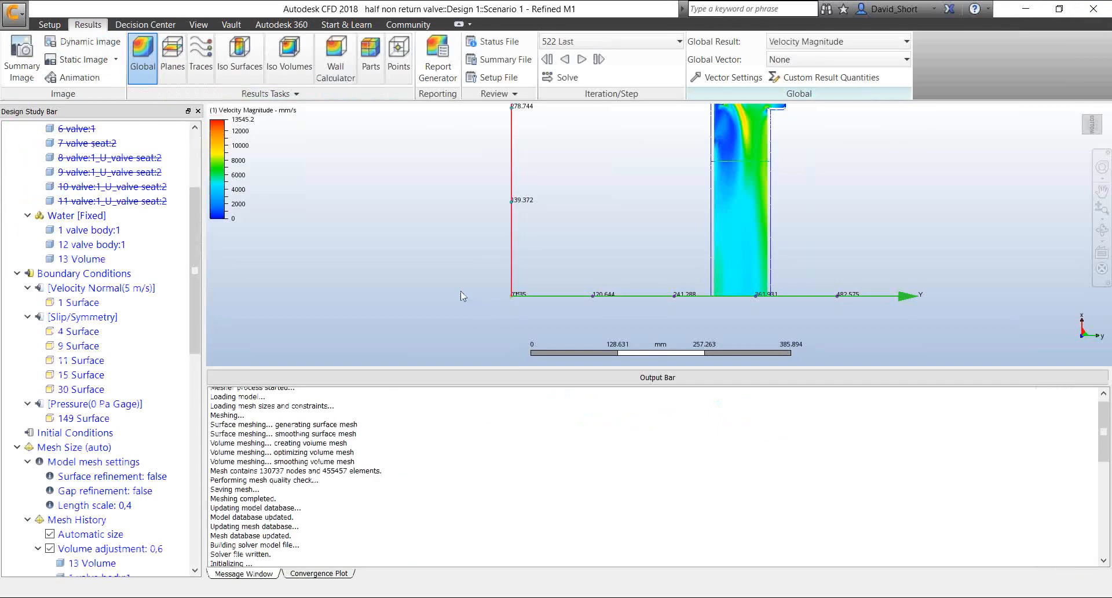